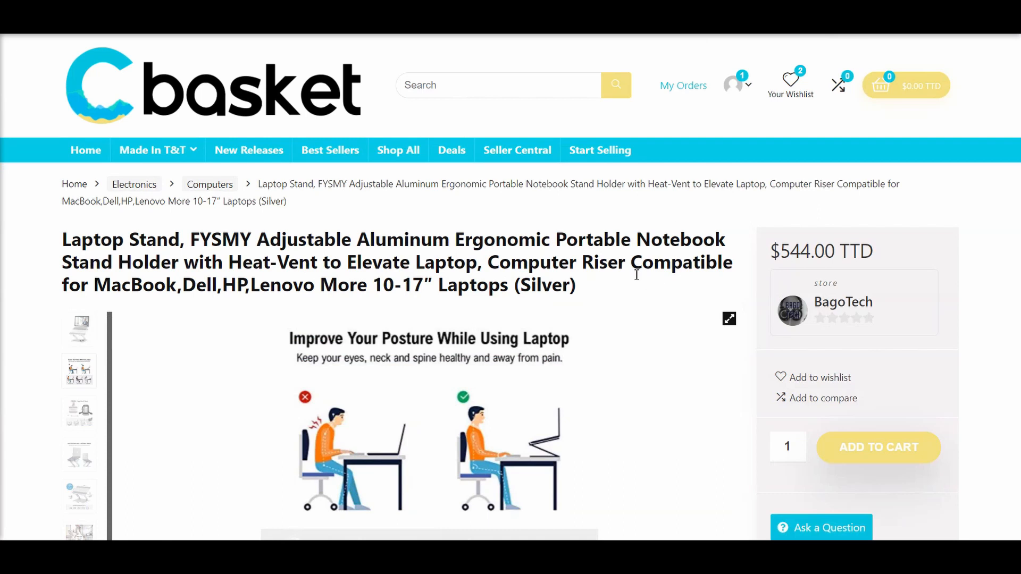
Examine the laptop stand listing, including its first gallery image, store, purchase options and description section
{"action": "scroll", "coordinate": [636, 274], "scroll_direction": "down", "scroll_amount": 1}
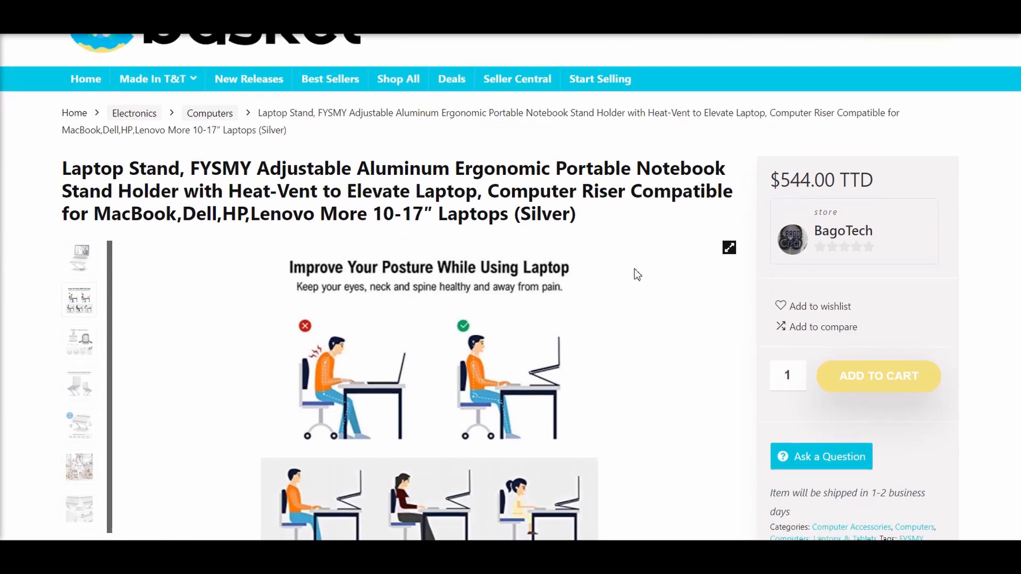
{"action": "scroll", "coordinate": [636, 273], "scroll_direction": "down", "scroll_amount": 1}
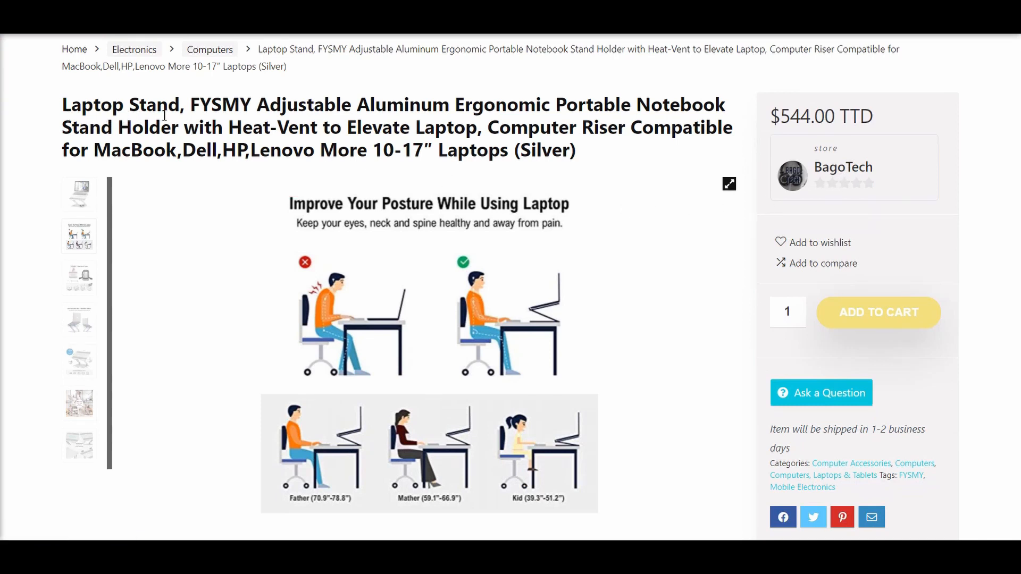
{"action": "left_click", "coordinate": [80, 206]}
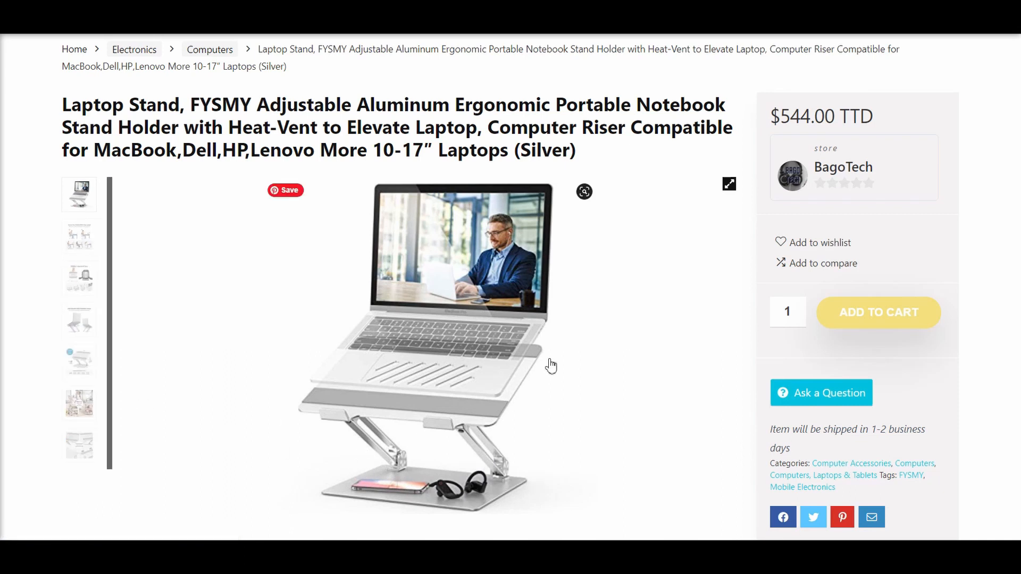
{"action": "scroll", "coordinate": [638, 319], "scroll_direction": "down", "scroll_amount": 3}
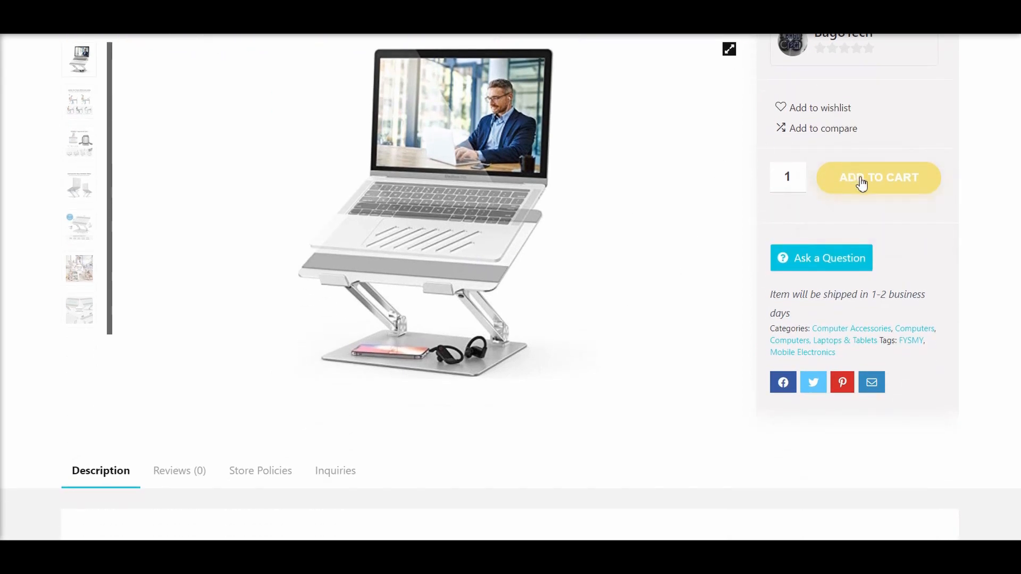
{"action": "scroll", "coordinate": [623, 294], "scroll_direction": "down", "scroll_amount": 1}
{"action": "scroll", "coordinate": [625, 296], "scroll_direction": "up", "scroll_amount": 3}
{"action": "scroll", "coordinate": [625, 296], "scroll_direction": "up", "scroll_amount": 3}
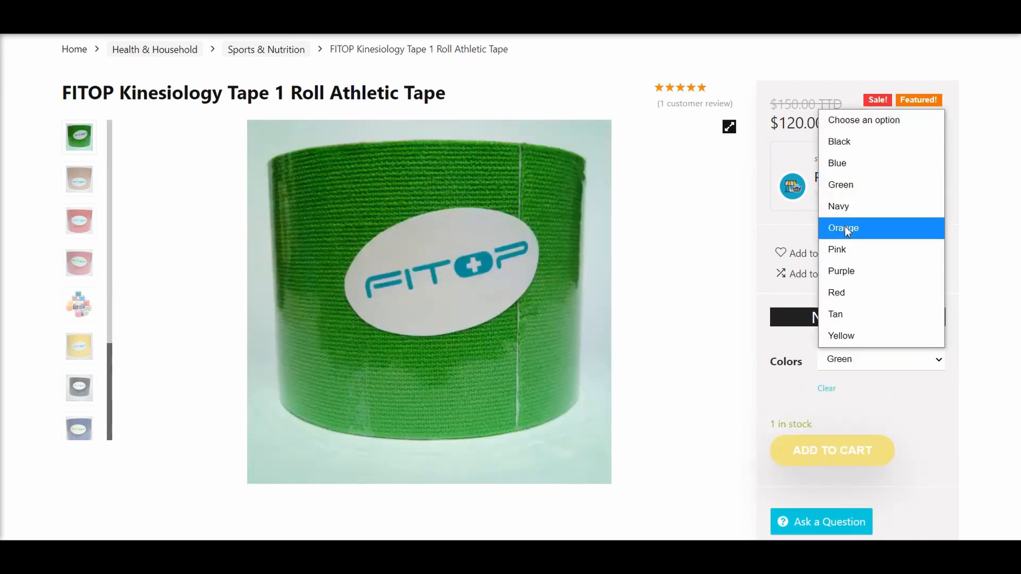
Preview the Black and Blue colour variants of the FITOP kinesiology tape
{"action": "left_click", "coordinate": [844, 142]}
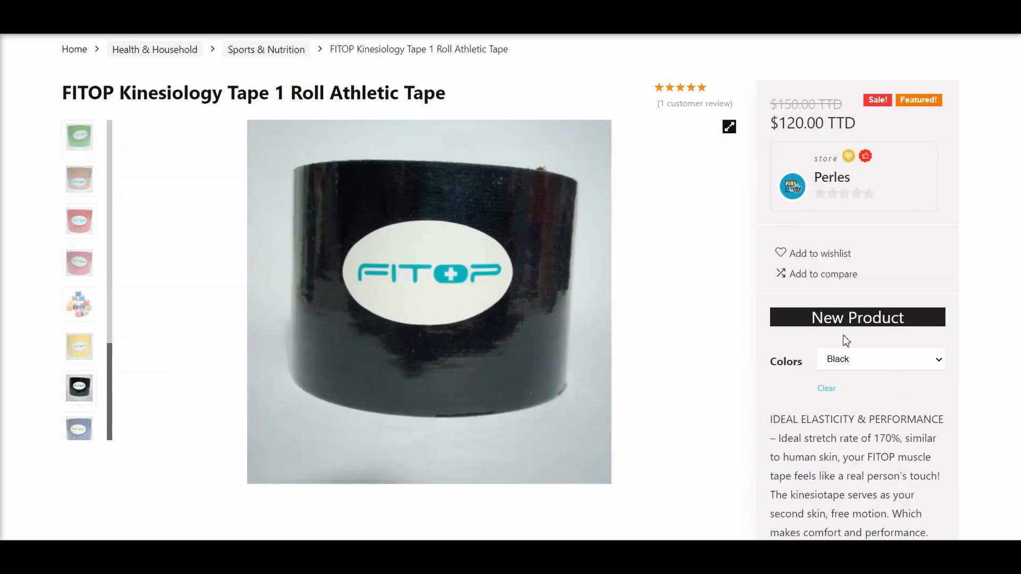
{"action": "left_click", "coordinate": [844, 358]}
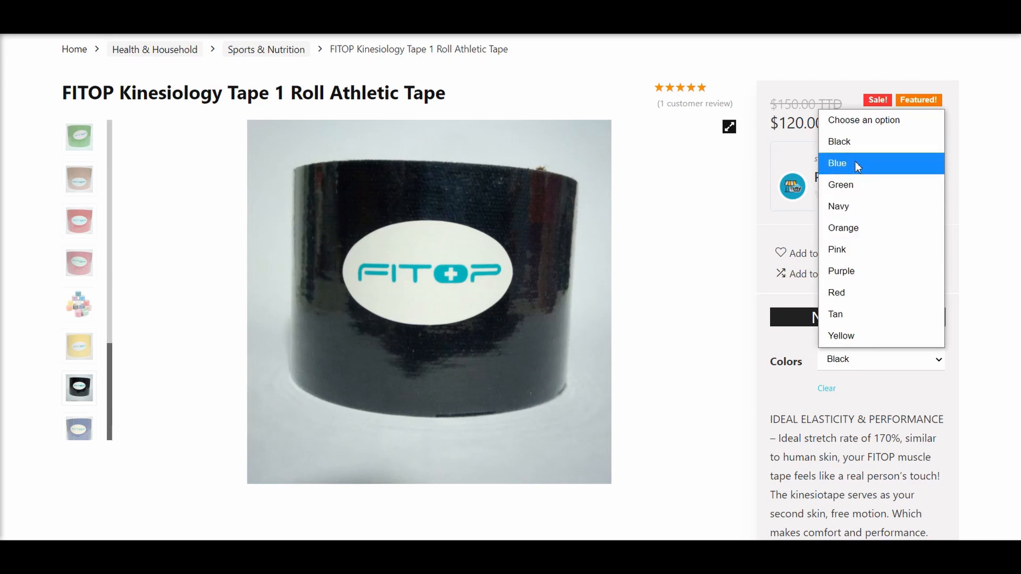
{"action": "left_click", "coordinate": [855, 162]}
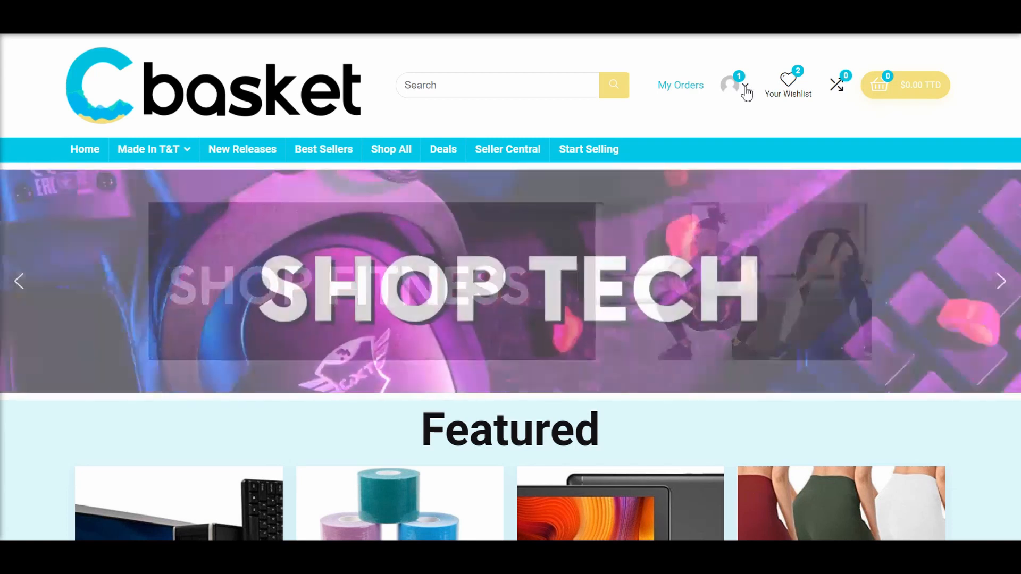
Open the shop management dashboard from the account and start adding a new product to its product list
{"action": "left_click", "coordinate": [746, 91]}
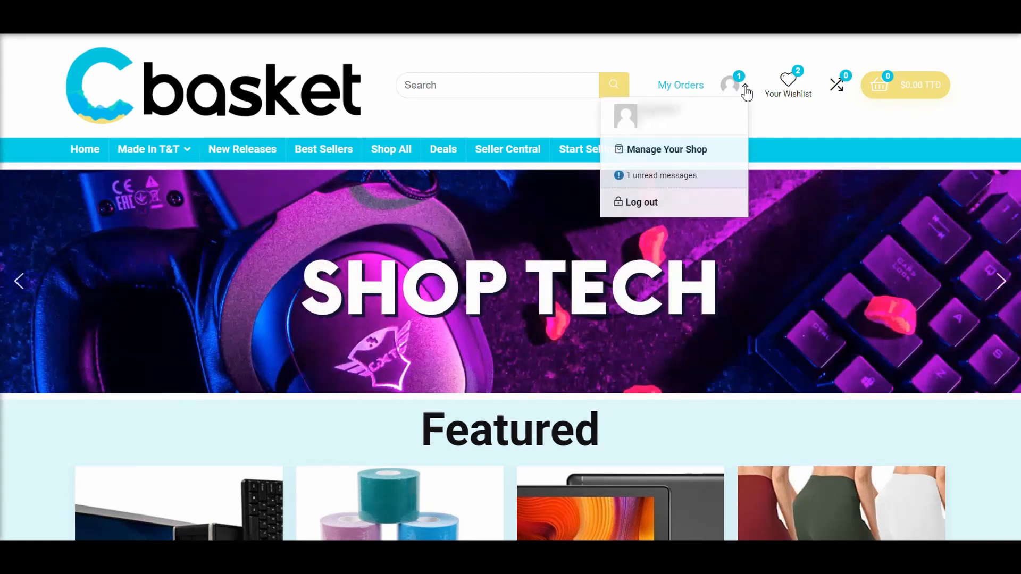
{"action": "left_click", "coordinate": [662, 154]}
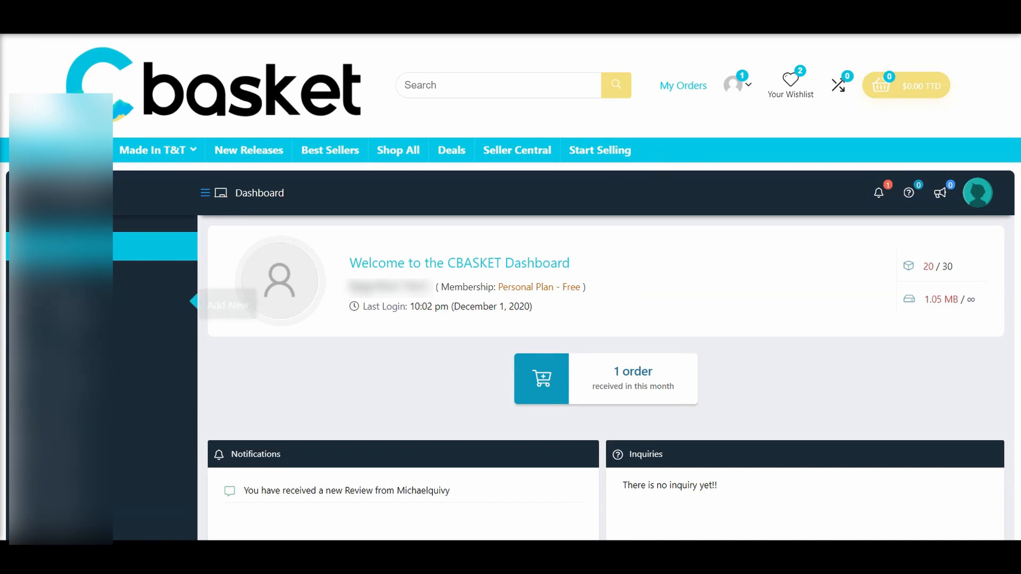
{"action": "left_click", "coordinate": [63, 302]}
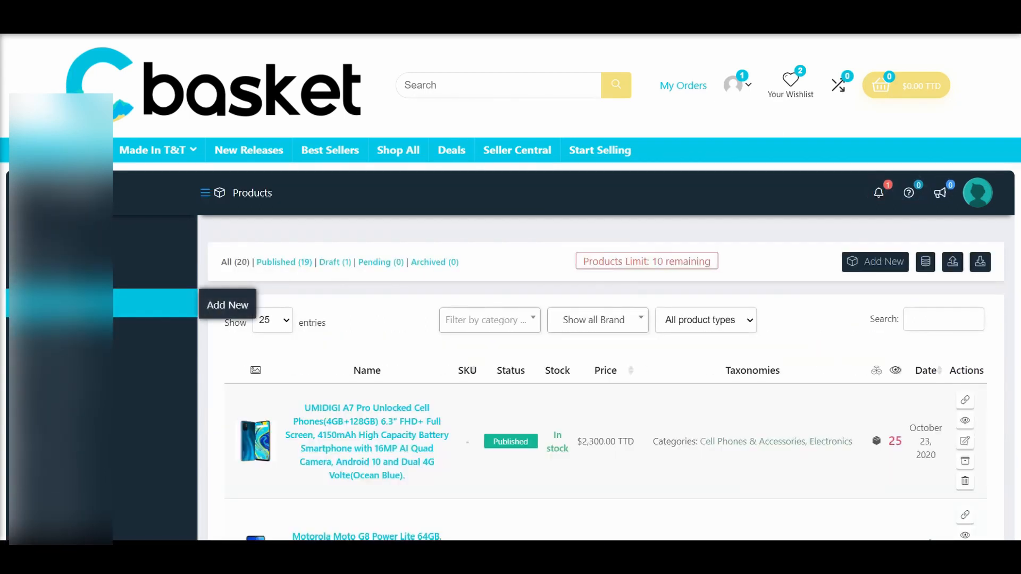
{"action": "left_click", "coordinate": [879, 269]}
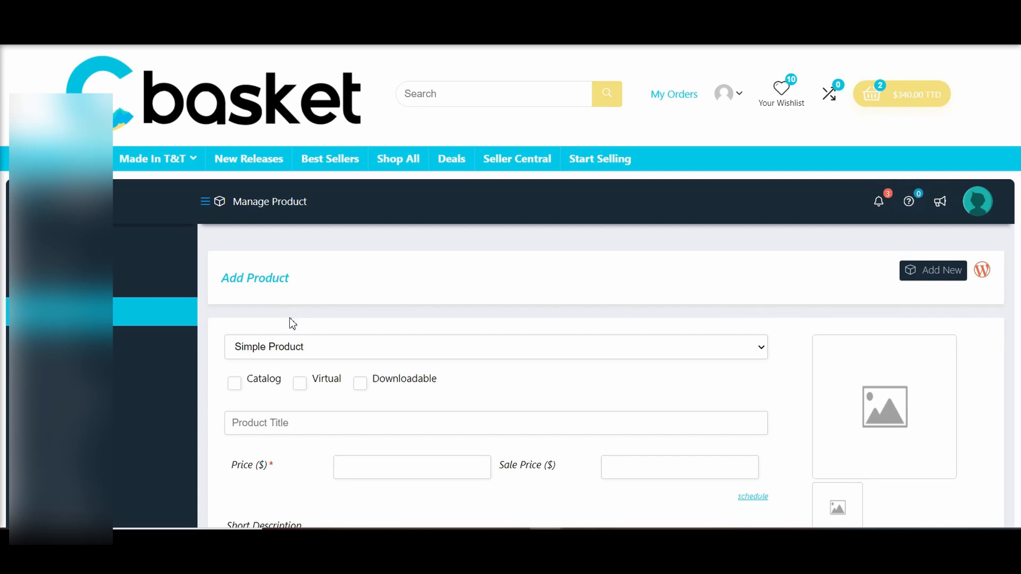
Review the available product types and choose Simple Product for the new listing
{"action": "left_click", "coordinate": [282, 350]}
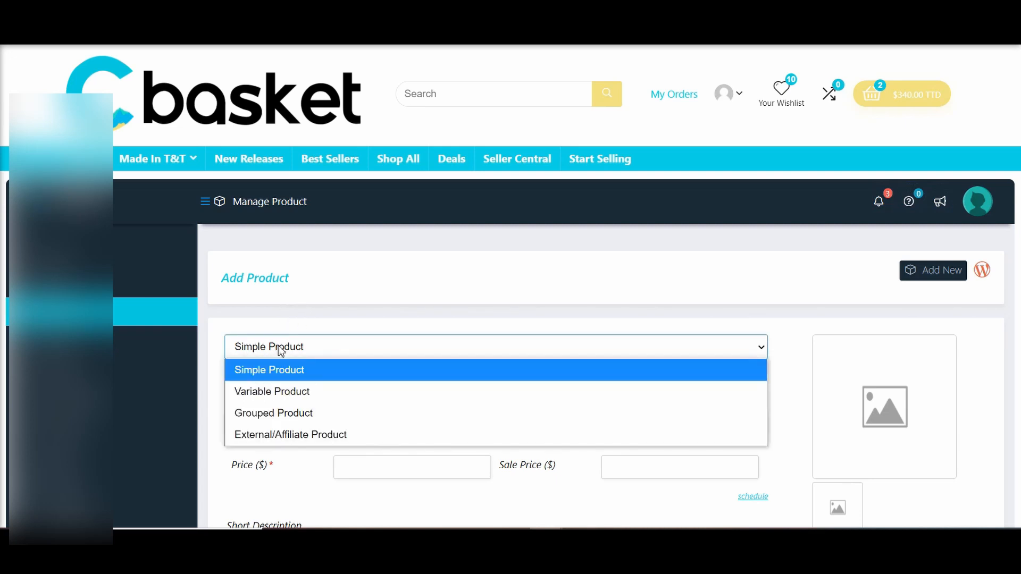
{"action": "left_click", "coordinate": [283, 351]}
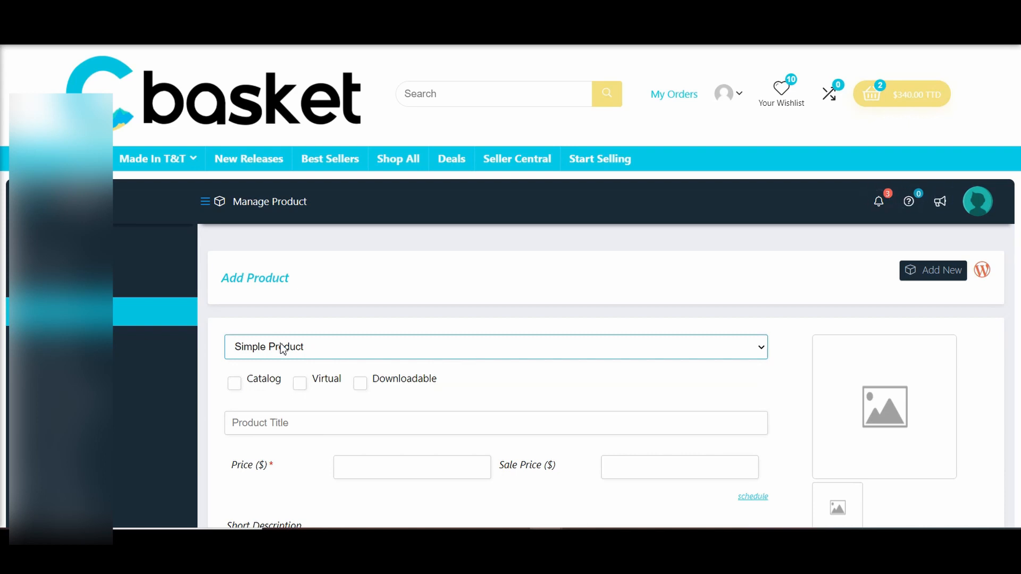
{"action": "left_click", "coordinate": [283, 348]}
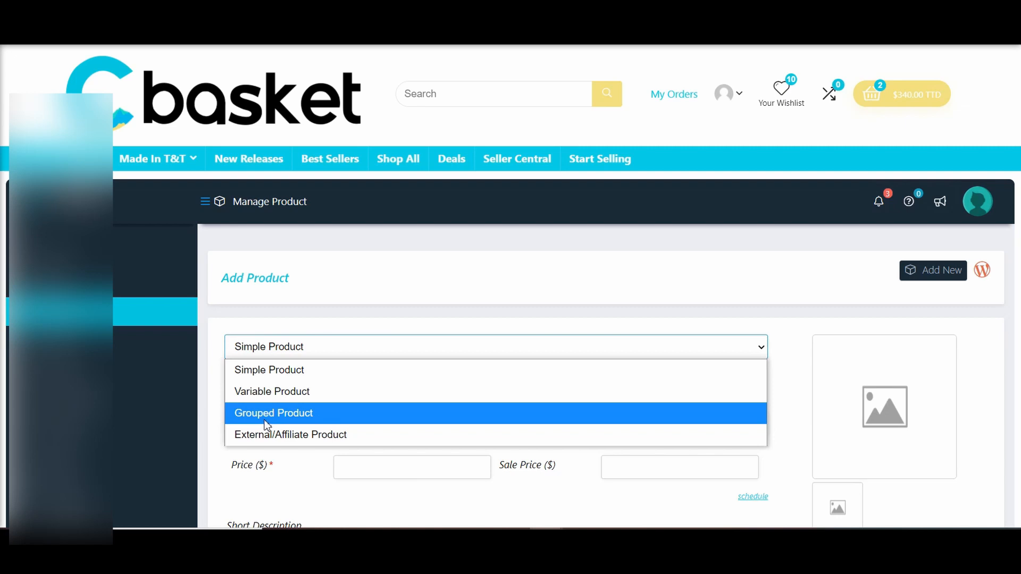
{"action": "left_click", "coordinate": [282, 375]}
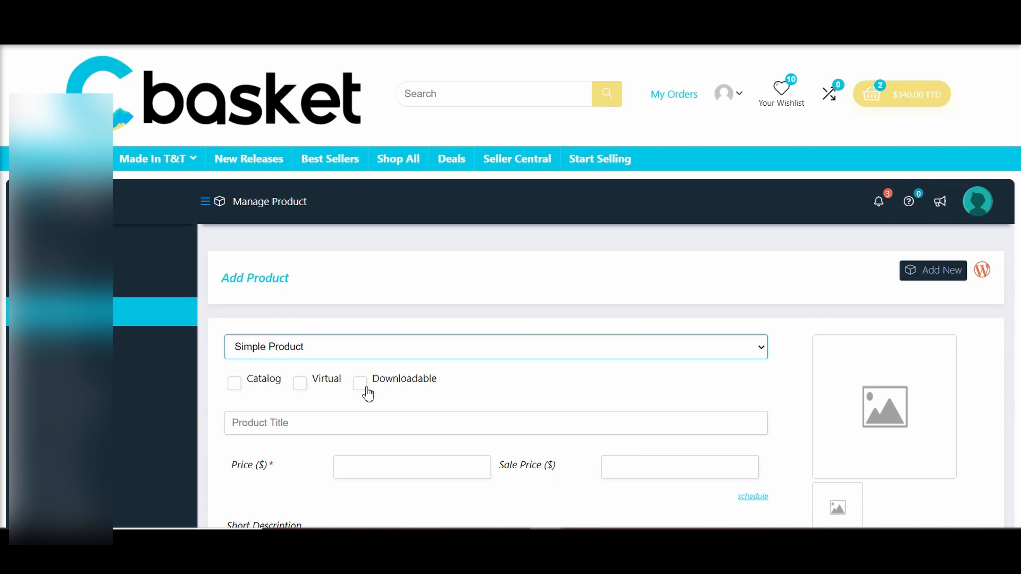
Paste "Pinkfong Baby Shark Sing-Alongs Sound Book" as the product title
{"action": "scroll", "coordinate": [368, 394], "scroll_direction": "down", "scroll_amount": 4}
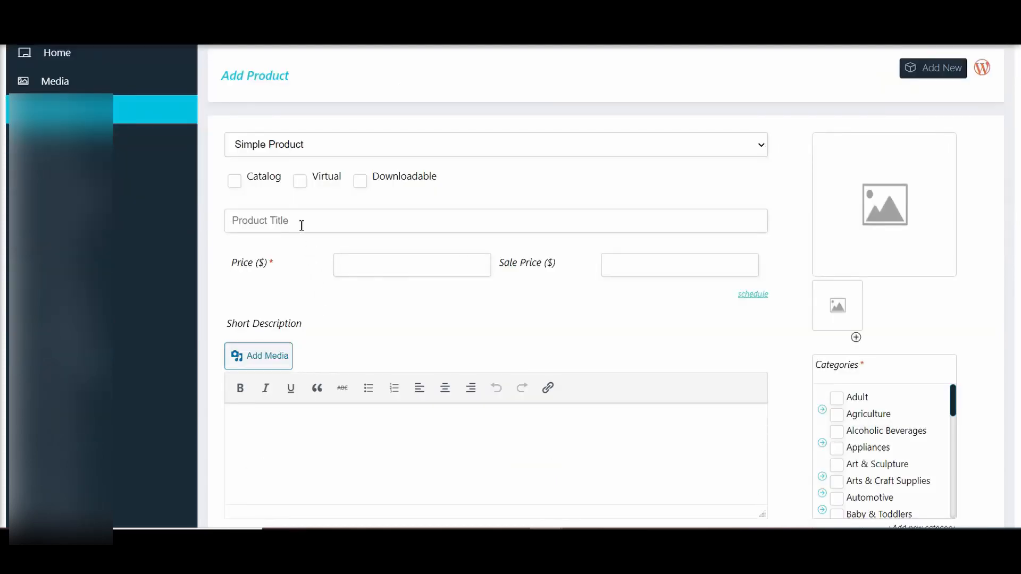
{"action": "left_click", "coordinate": [272, 228]}
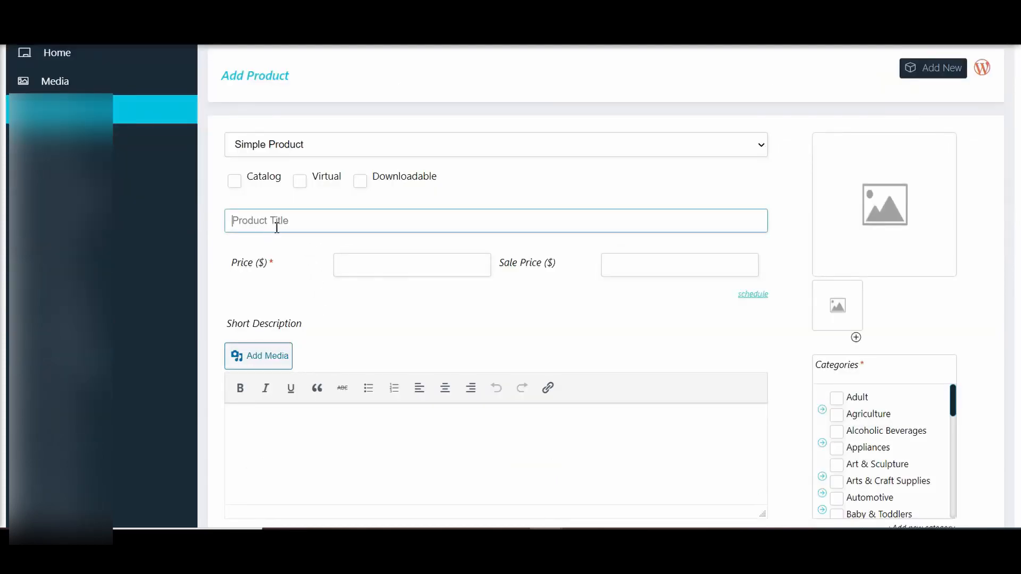
{"action": "right_click", "coordinate": [275, 228]}
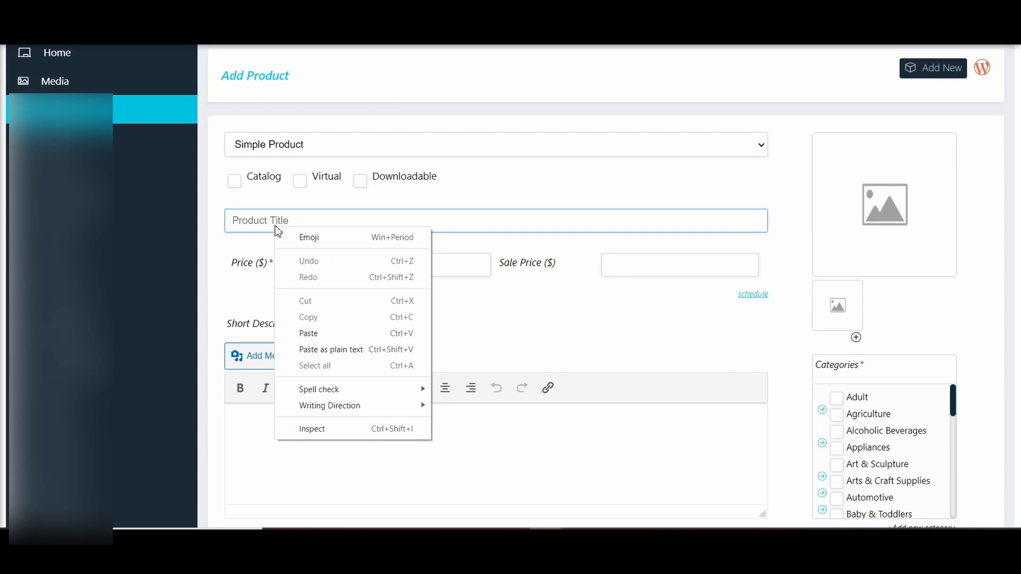
{"action": "left_click", "coordinate": [307, 333]}
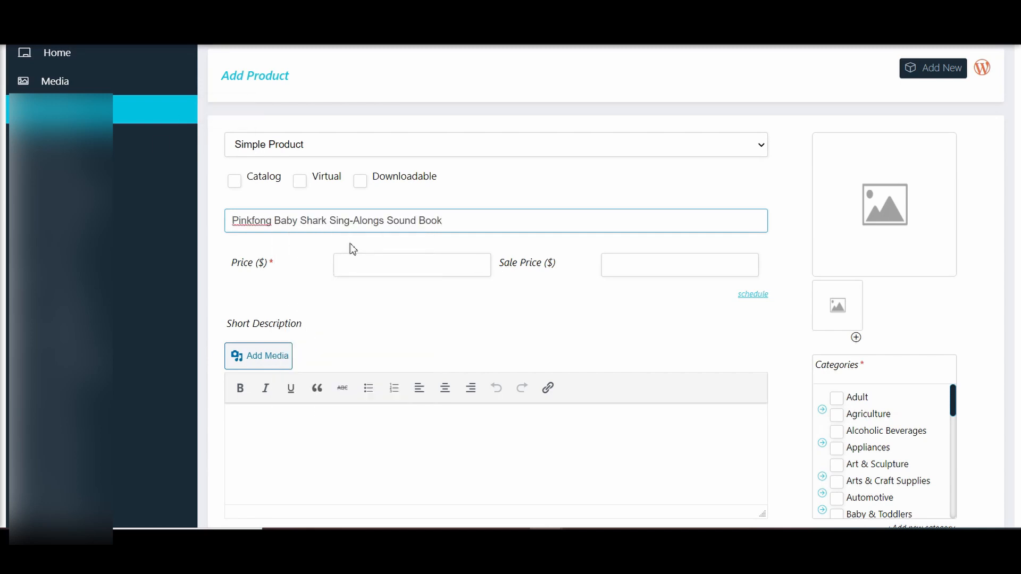
Set the product's regular price to 300 and its sale price to 250
{"action": "left_click", "coordinate": [413, 267]}
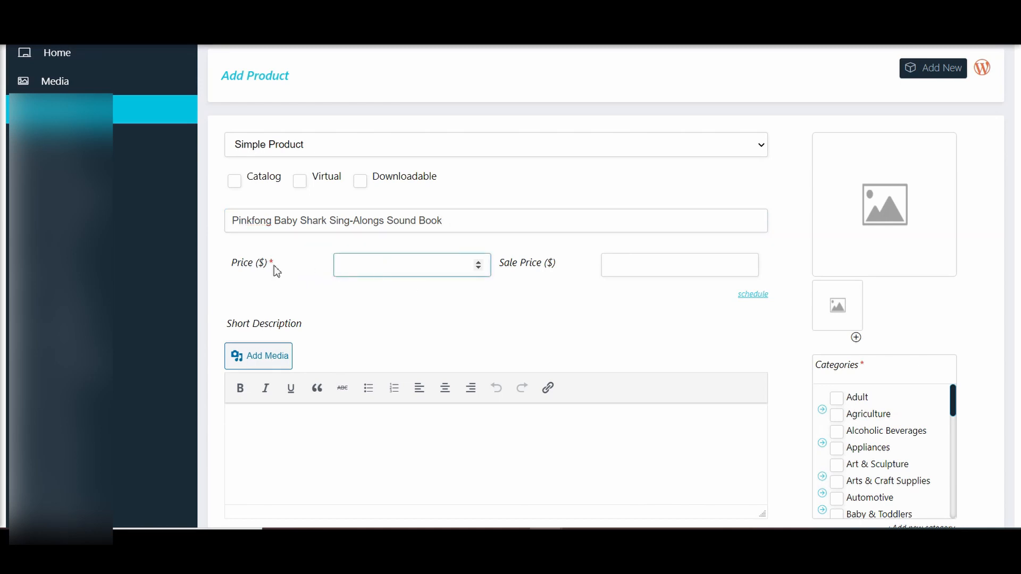
{"action": "type", "text": "300"}
{"action": "key", "text": "Tab"}
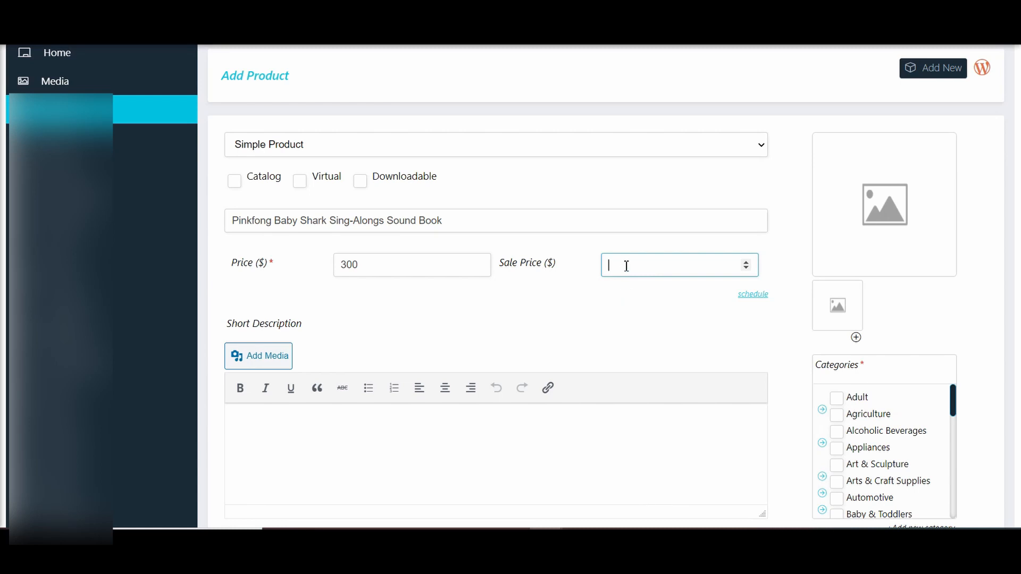
{"action": "type", "text": "250"}
{"action": "left_click", "coordinate": [654, 306]}
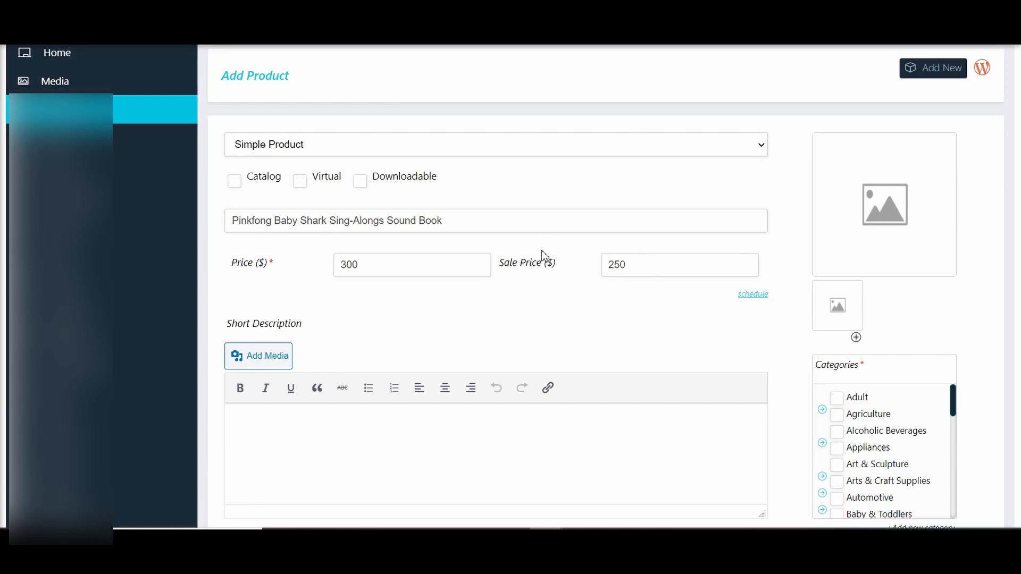
Schedule the sale price to run from 2020-12-09 up to 2020-12-16
{"action": "left_click", "coordinate": [753, 295]}
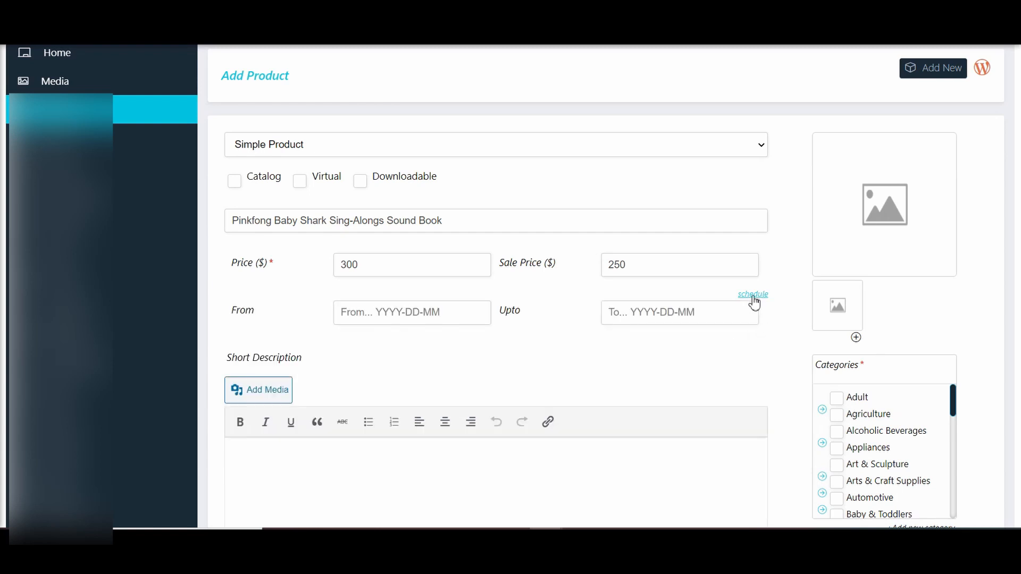
{"action": "left_click", "coordinate": [446, 313]}
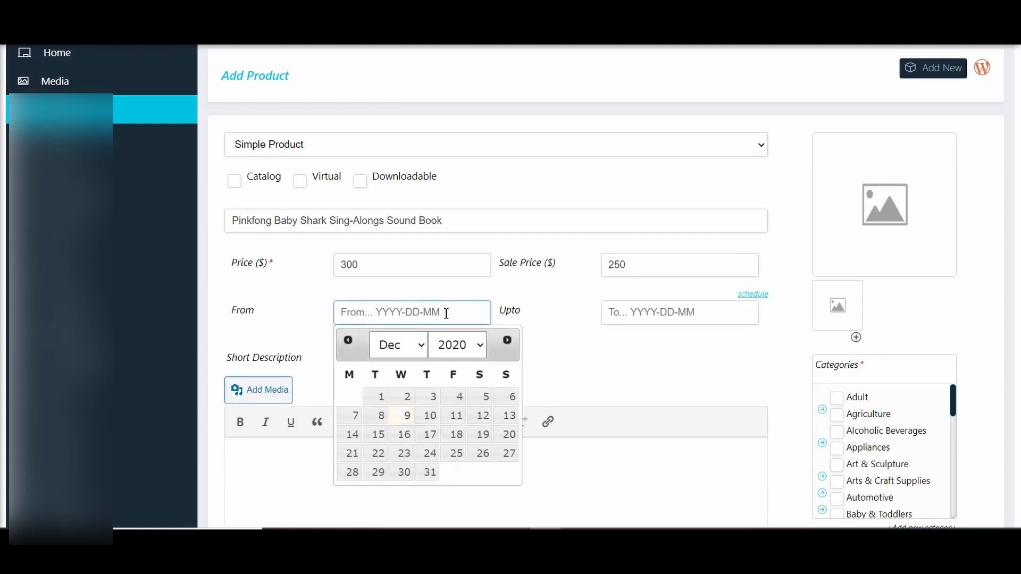
{"action": "left_click", "coordinate": [407, 420]}
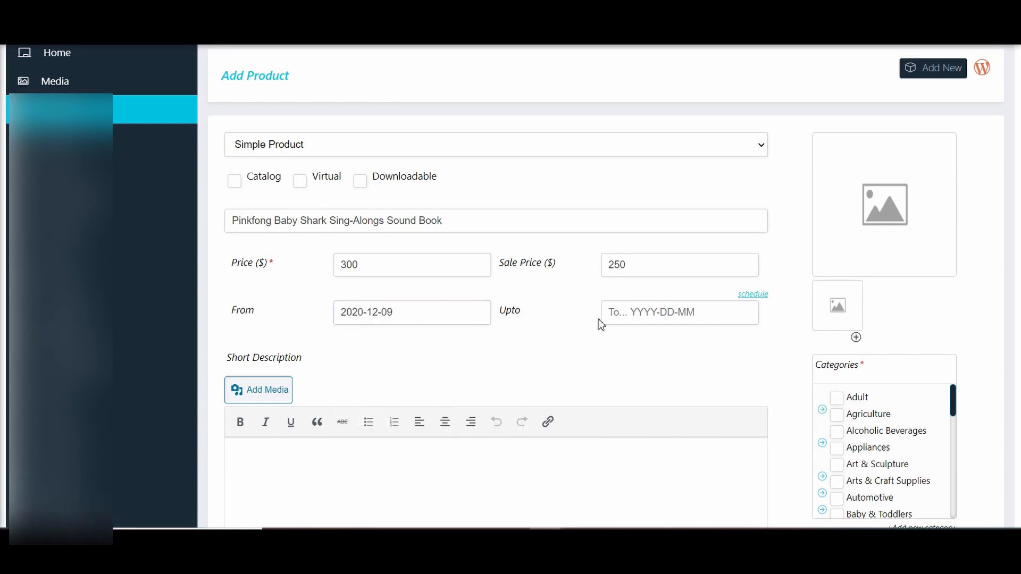
{"action": "left_click", "coordinate": [656, 318]}
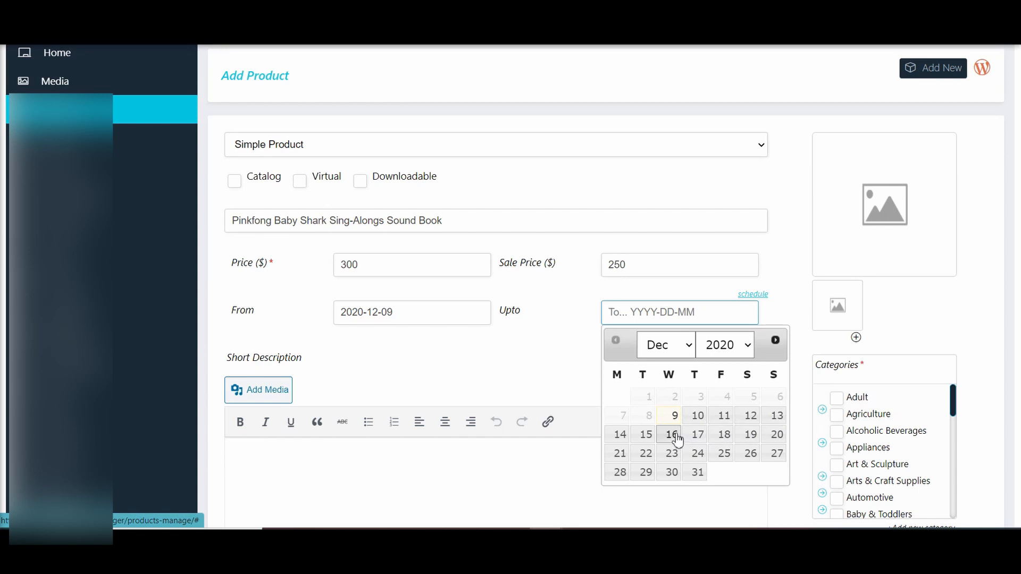
{"action": "left_click", "coordinate": [671, 435]}
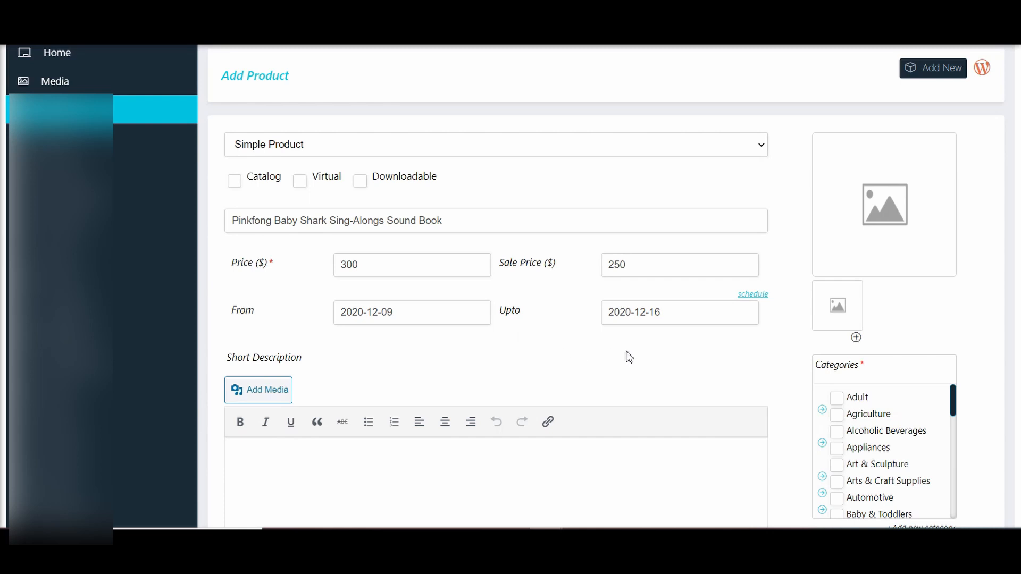
Copy the five feature bullets about the sound book from the Google Docs document into the product's Short Description
{"action": "scroll", "coordinate": [725, 367], "scroll_direction": "down", "scroll_amount": 4}
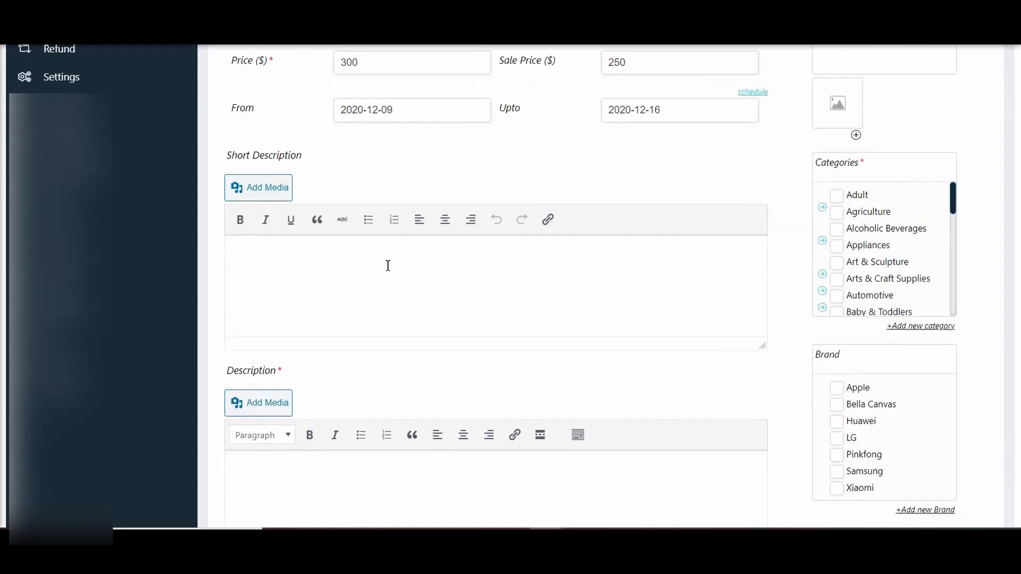
{"action": "left_click", "coordinate": [389, 265]}
{"action": "left_click", "coordinate": [326, 257]}
{"action": "key", "text": "ctrl+Tab"}
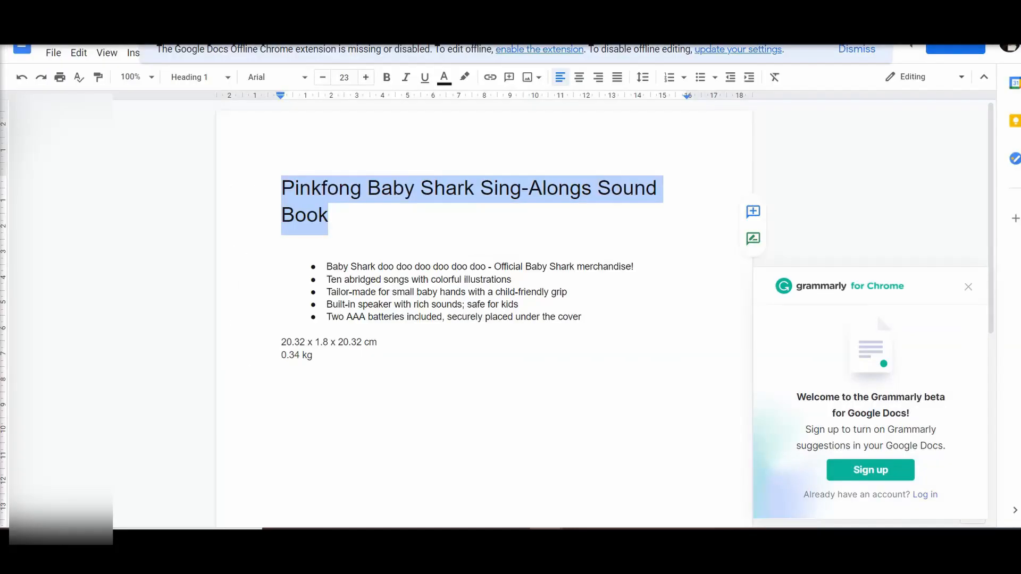
{"action": "left_click", "coordinate": [344, 268]}
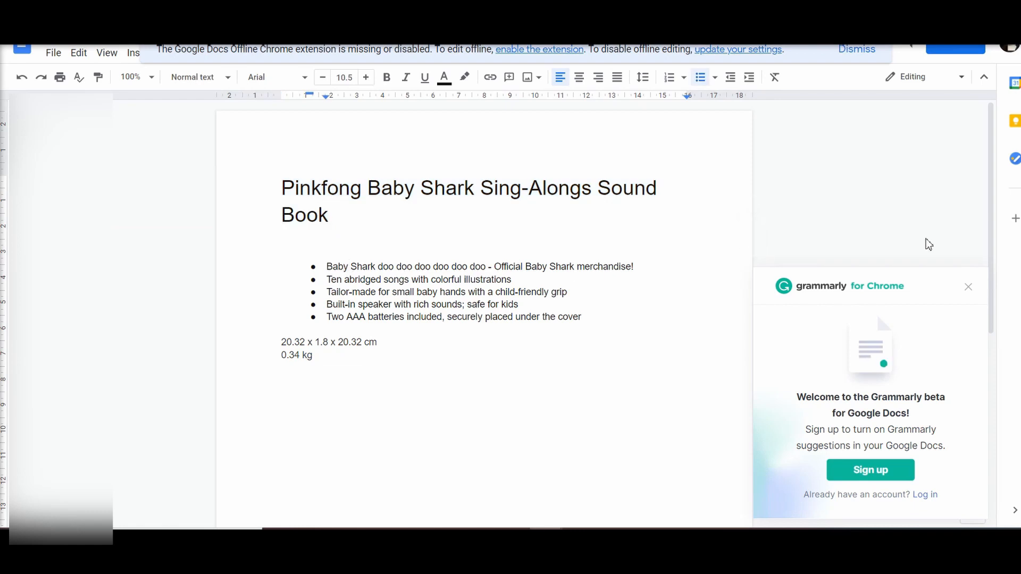
{"action": "left_click", "coordinate": [968, 287]}
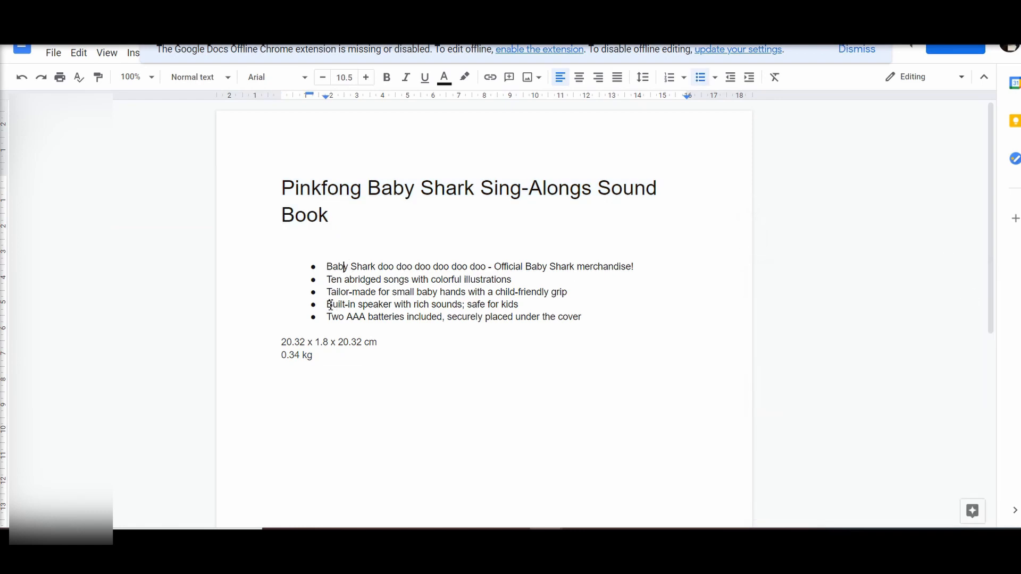
{"action": "left_click_drag", "start_coordinate": [604, 321], "coordinate": [326, 267]}
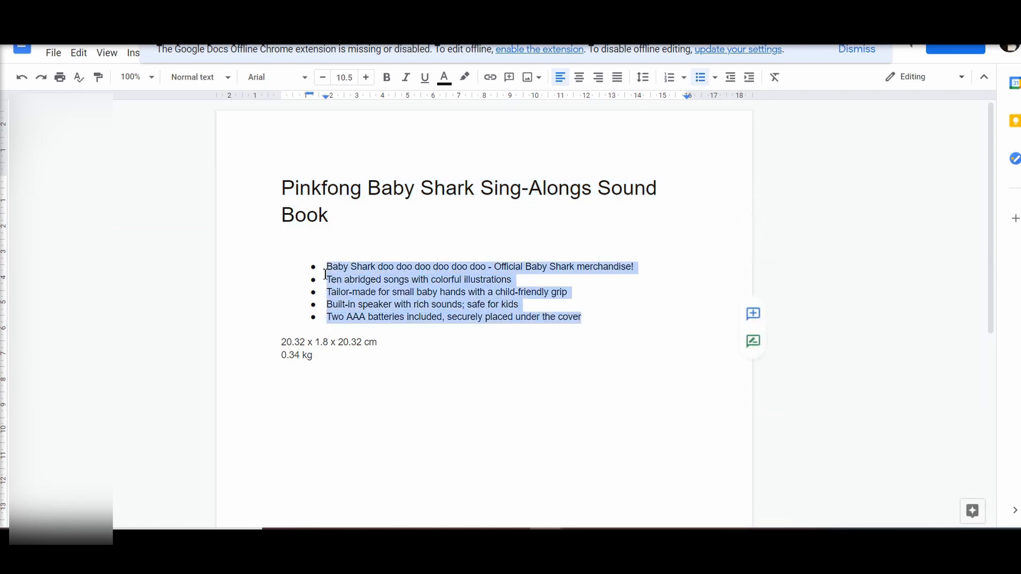
{"action": "right_click", "coordinate": [339, 270]}
{"action": "left_click", "coordinate": [391, 205]}
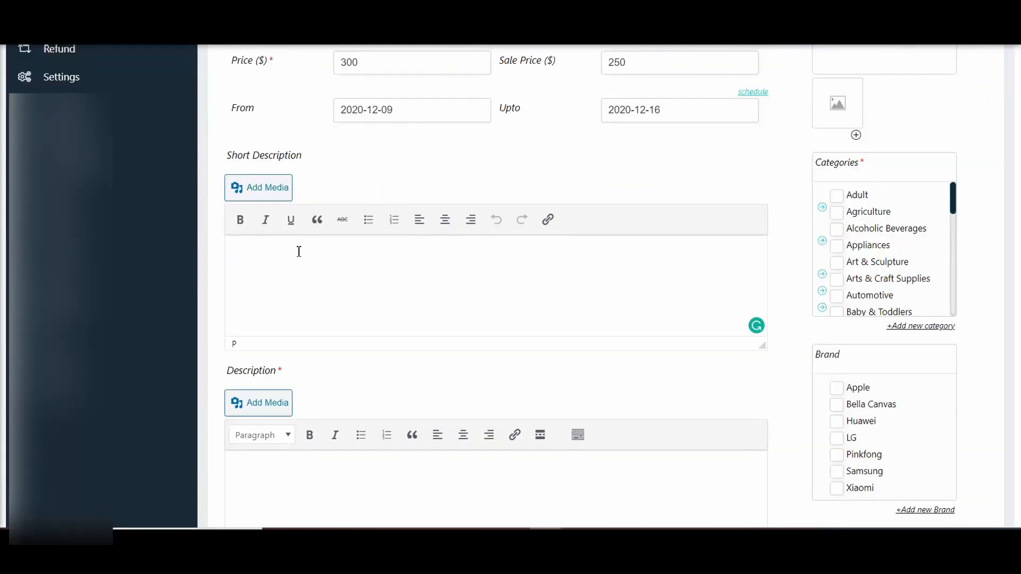
{"action": "right_click", "coordinate": [267, 260]}
{"action": "left_click", "coordinate": [299, 366]}
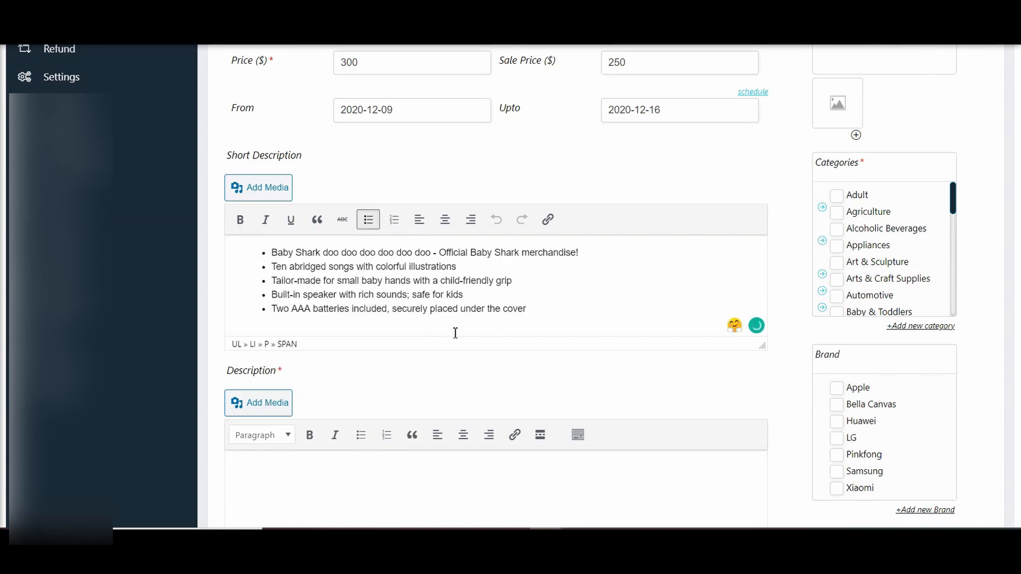
Upload all the images in the "product 1" folder to the media library from the product's main image picker
{"action": "scroll", "coordinate": [797, 242], "scroll_direction": "up", "scroll_amount": 4}
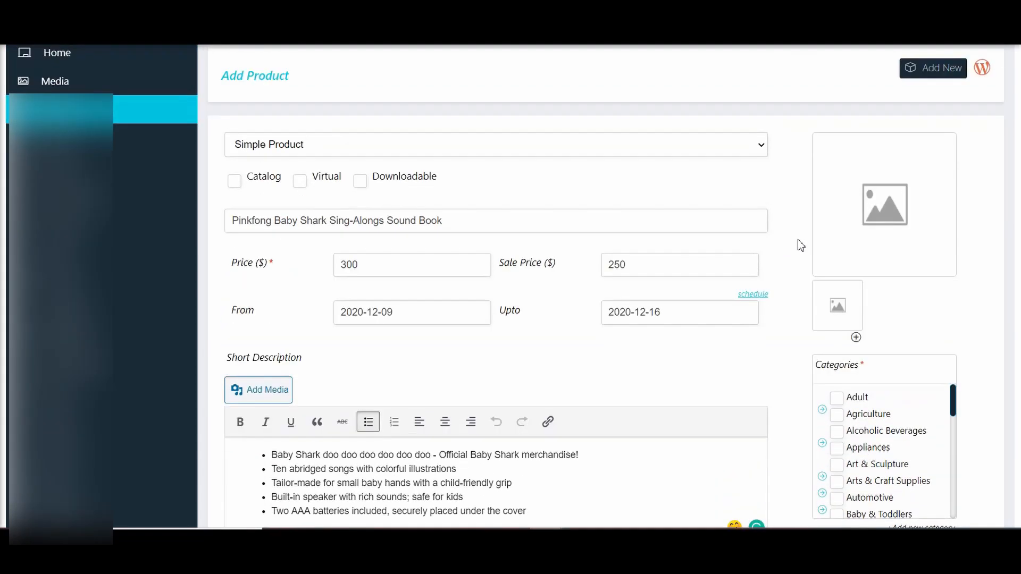
{"action": "scroll", "coordinate": [798, 239], "scroll_direction": "up", "scroll_amount": 1}
{"action": "scroll", "coordinate": [798, 240], "scroll_direction": "down", "scroll_amount": 1}
{"action": "left_click", "coordinate": [872, 210]}
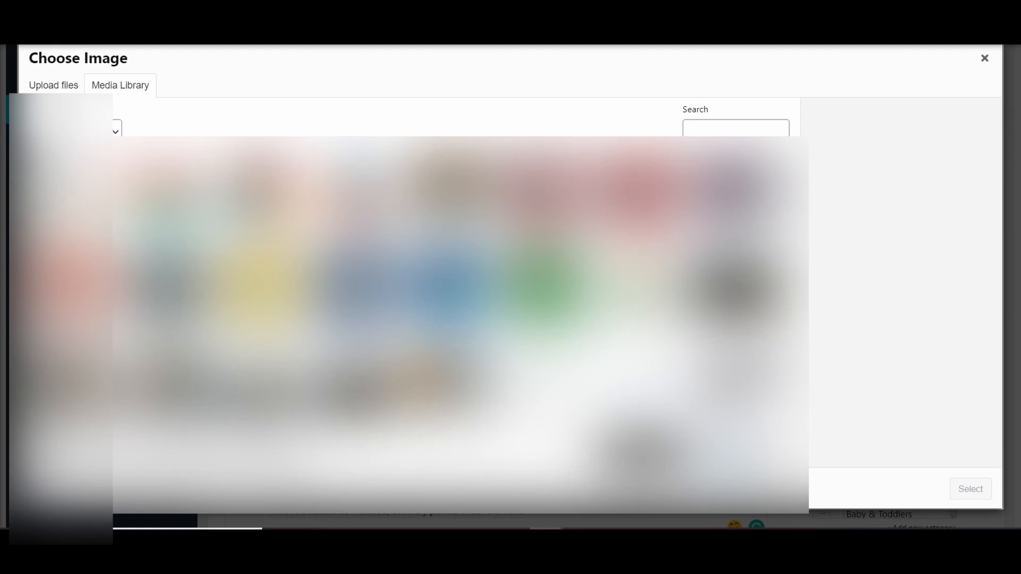
{"action": "left_click", "coordinate": [55, 86]}
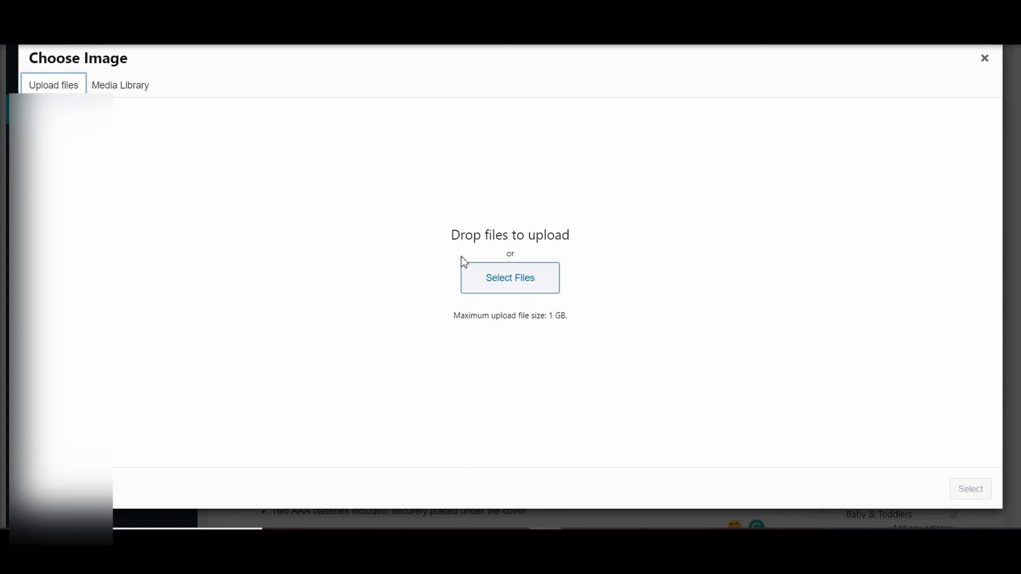
{"action": "left_click", "coordinate": [513, 280]}
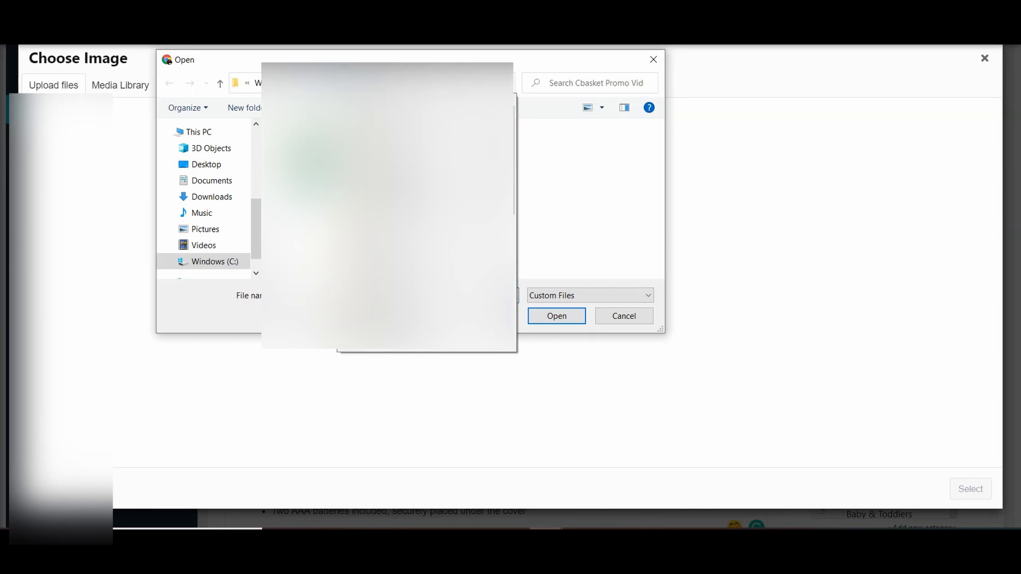
{"action": "left_click", "coordinate": [378, 206]}
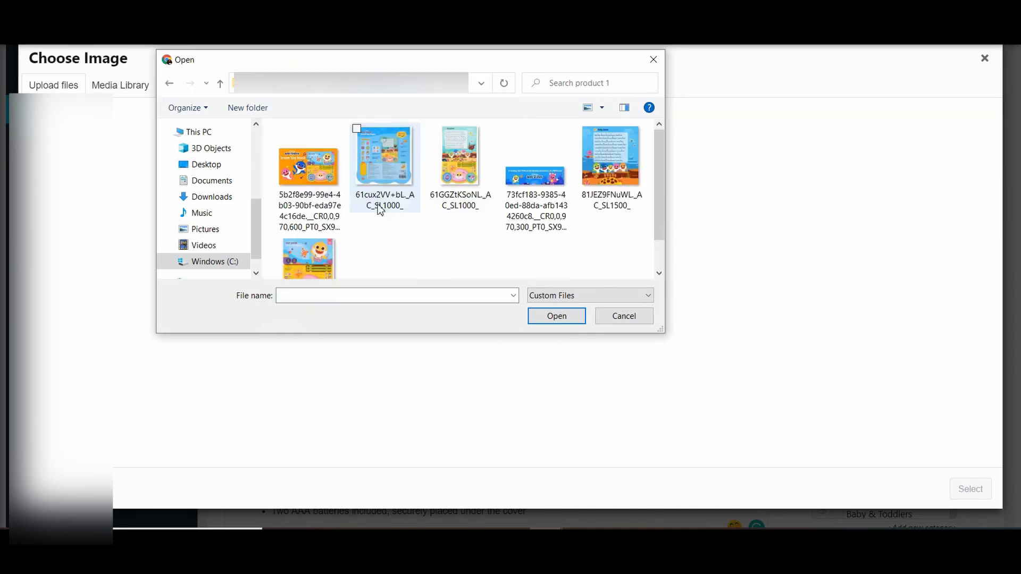
{"action": "left_click", "coordinate": [327, 175]}
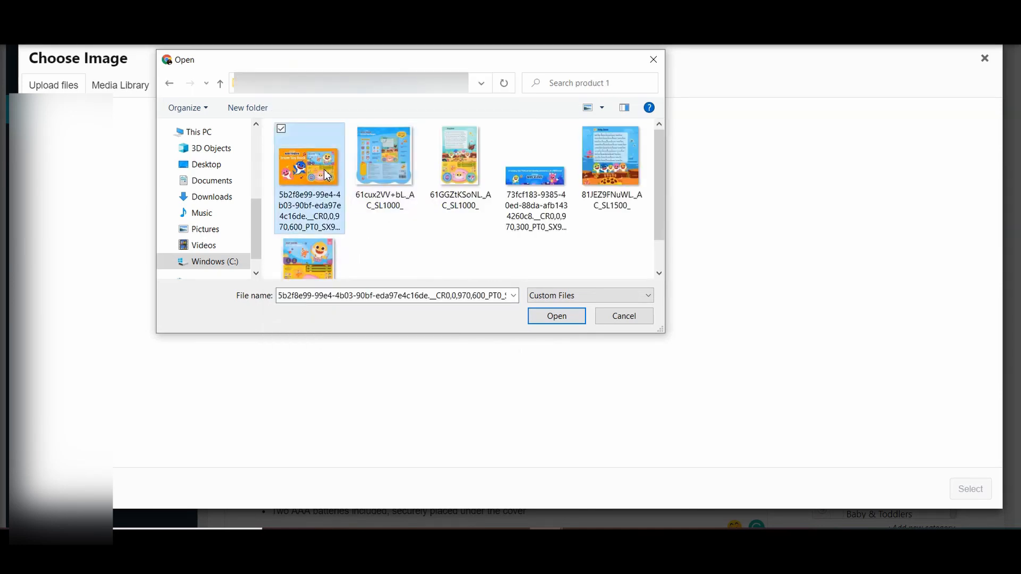
{"action": "key", "text": "ctrl+a"}
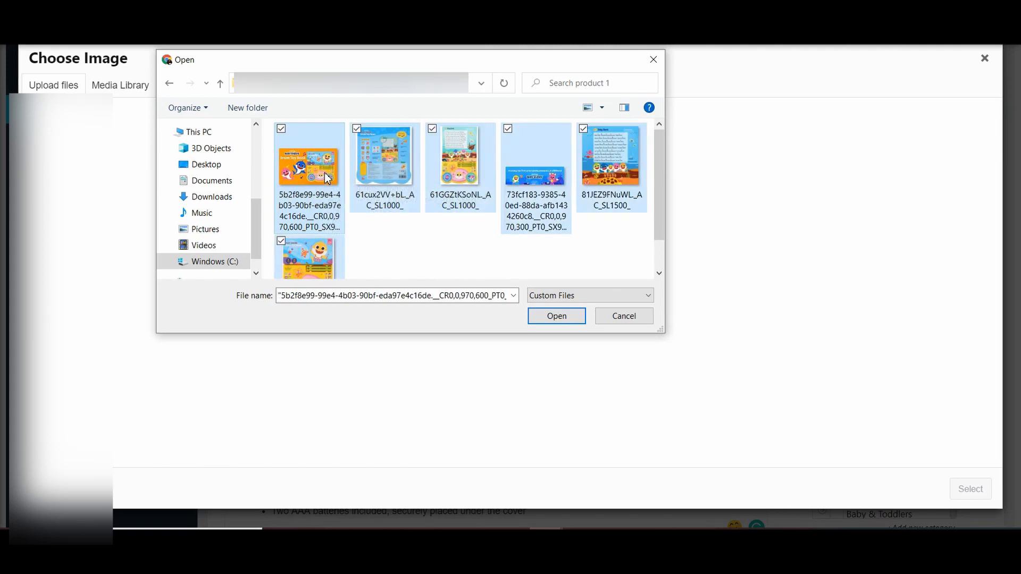
{"action": "left_click", "coordinate": [556, 318]}
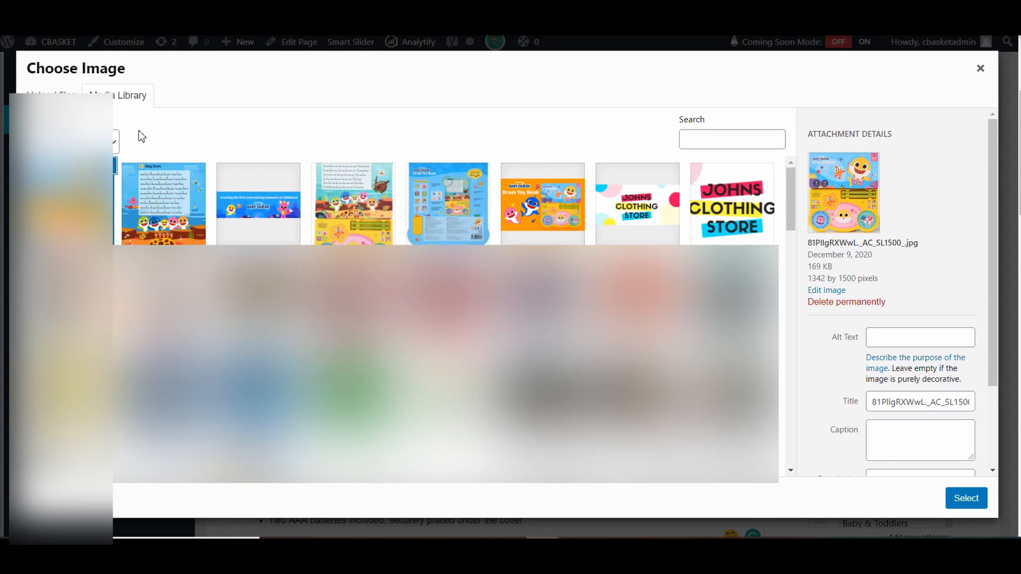
Set the uploaded 81PIlgRXWwL._AC_SL1500_.jpg as the product's main image
{"action": "left_click", "coordinate": [51, 90]}
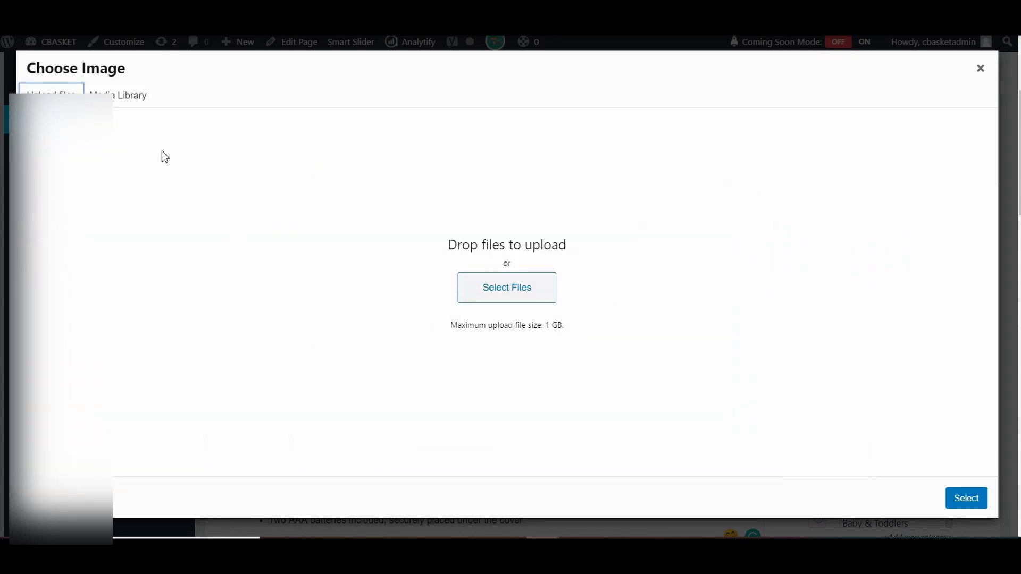
{"action": "left_click", "coordinate": [124, 99]}
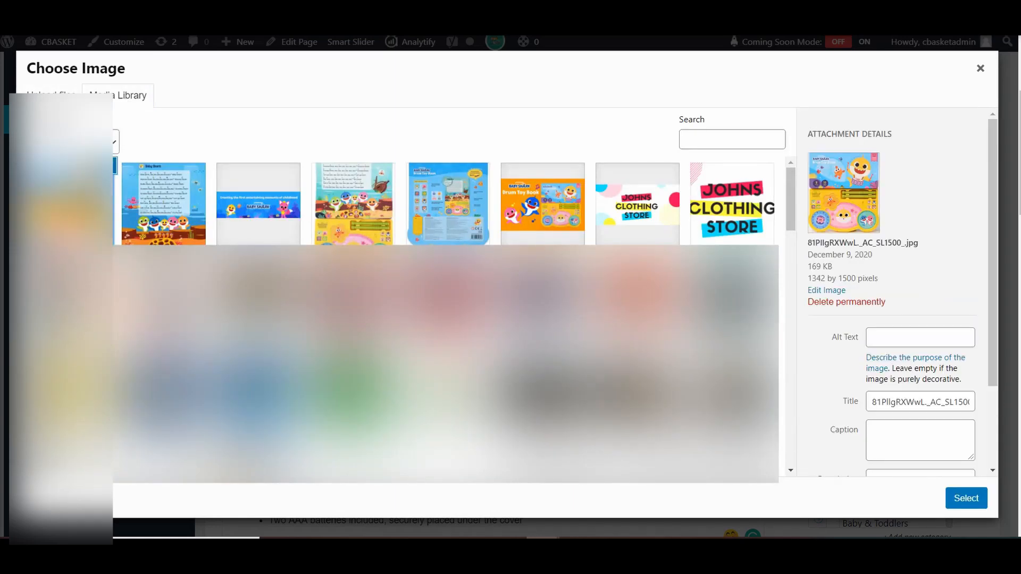
{"action": "left_click", "coordinate": [969, 499]}
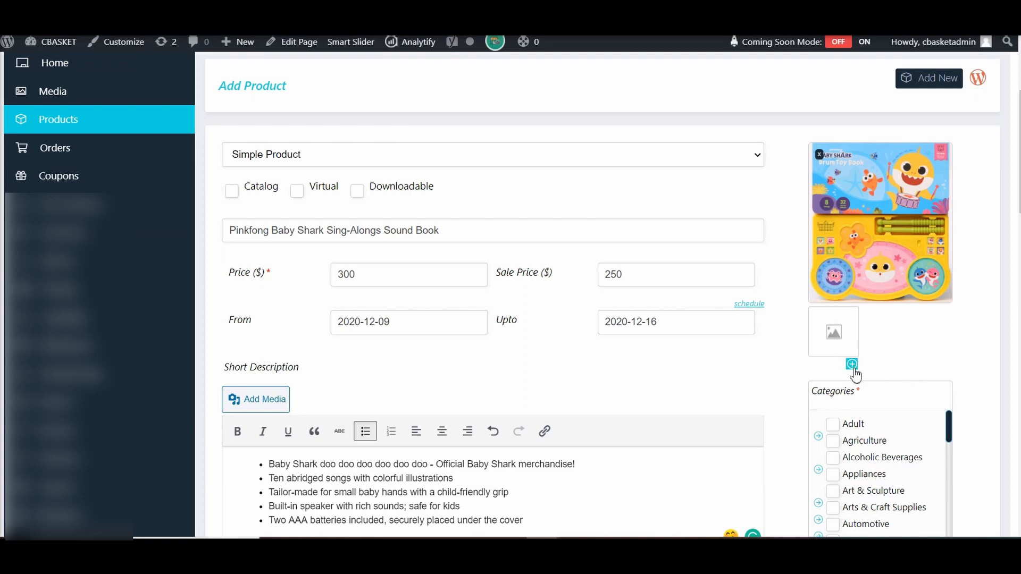
Add three more empty image slots to the product gallery below the main image
{"action": "left_click", "coordinate": [852, 365]}
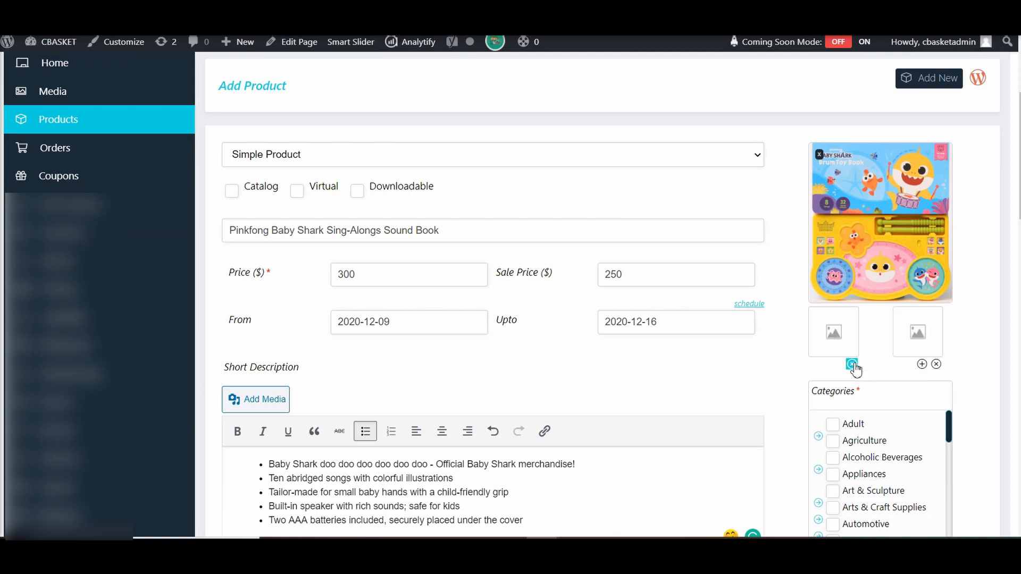
{"action": "left_click", "coordinate": [921, 365]}
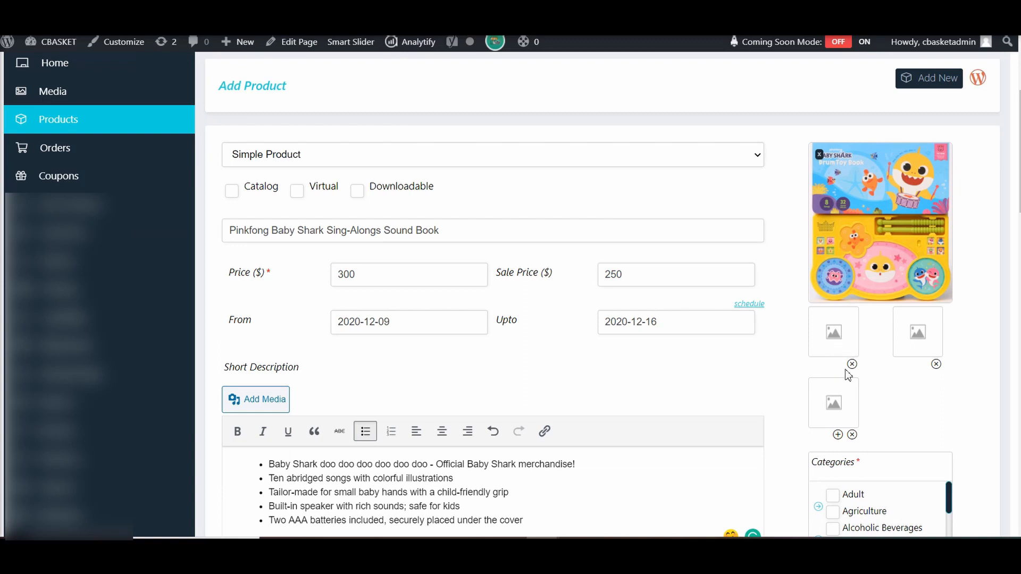
{"action": "left_click", "coordinate": [838, 434]}
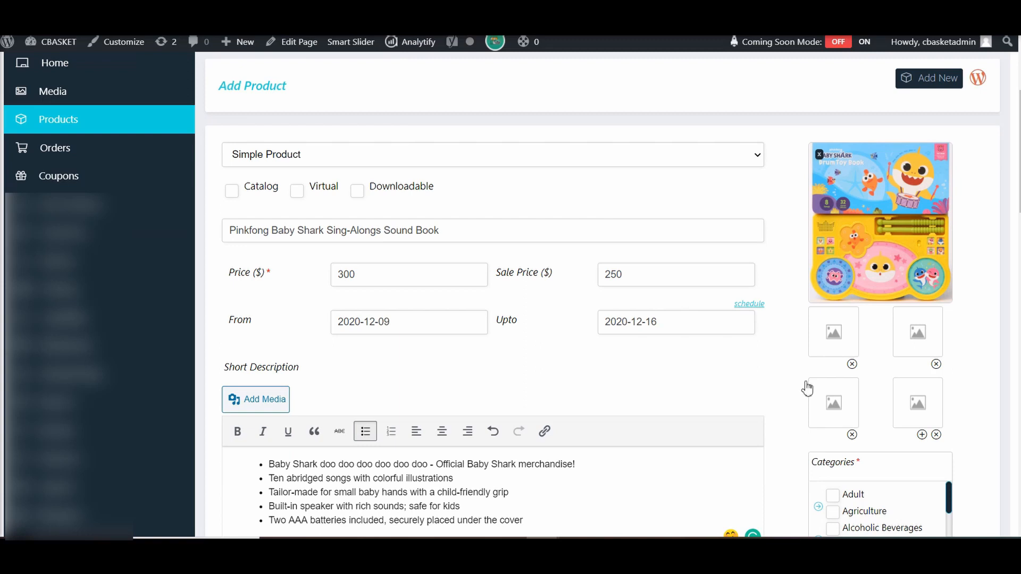
Fill the first three gallery slots with the blue back-cover image, 61GGZtKSoNL._AC_SL1000_.jpg and 81JEZ9FNuWL._AC_SL1500_.jpg
{"action": "left_click", "coordinate": [834, 332]}
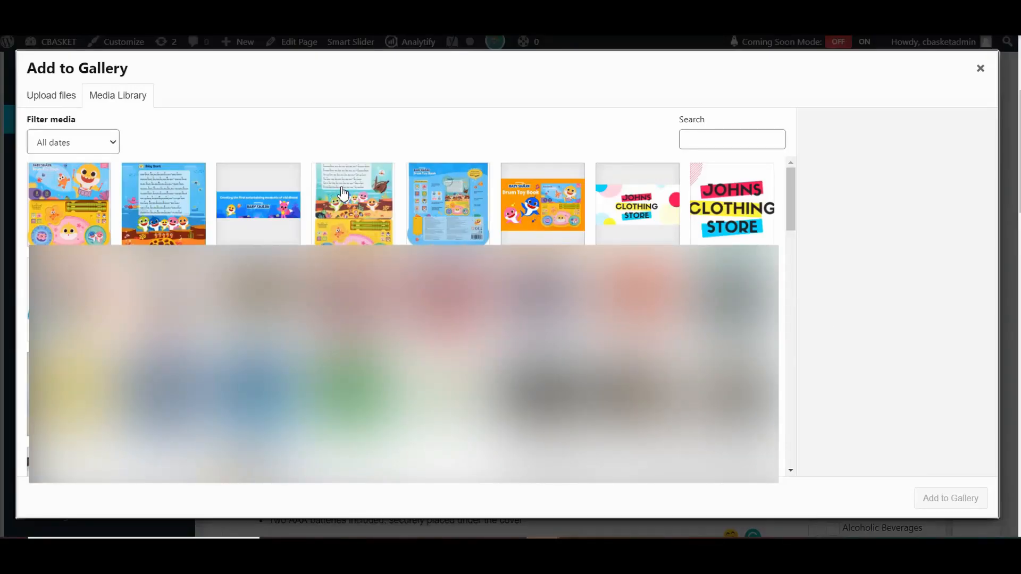
{"action": "left_click", "coordinate": [415, 207]}
{"action": "left_click", "coordinate": [926, 488]}
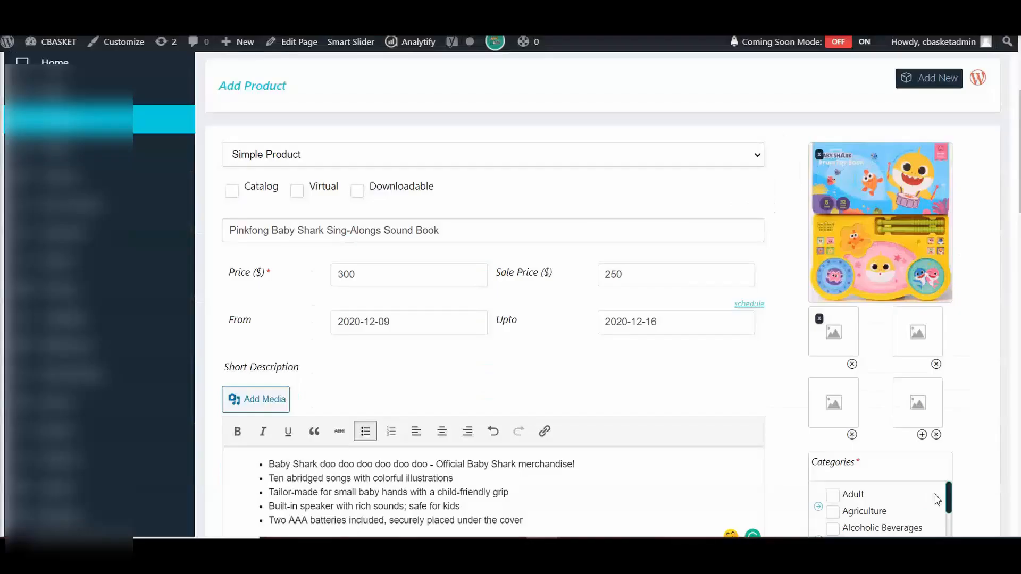
{"action": "left_click", "coordinate": [915, 338]}
{"action": "left_click", "coordinate": [359, 209]}
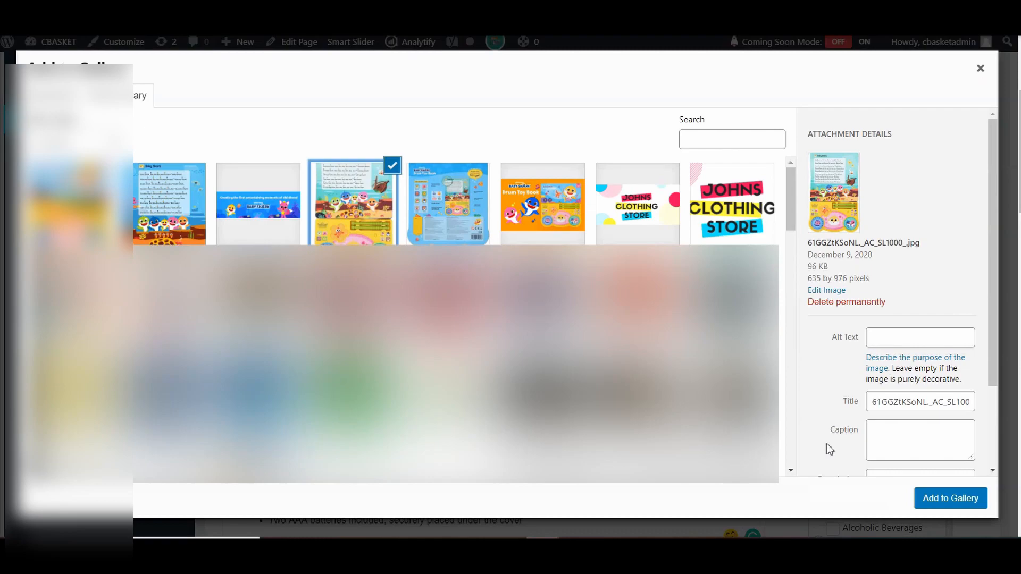
{"action": "left_click", "coordinate": [944, 499]}
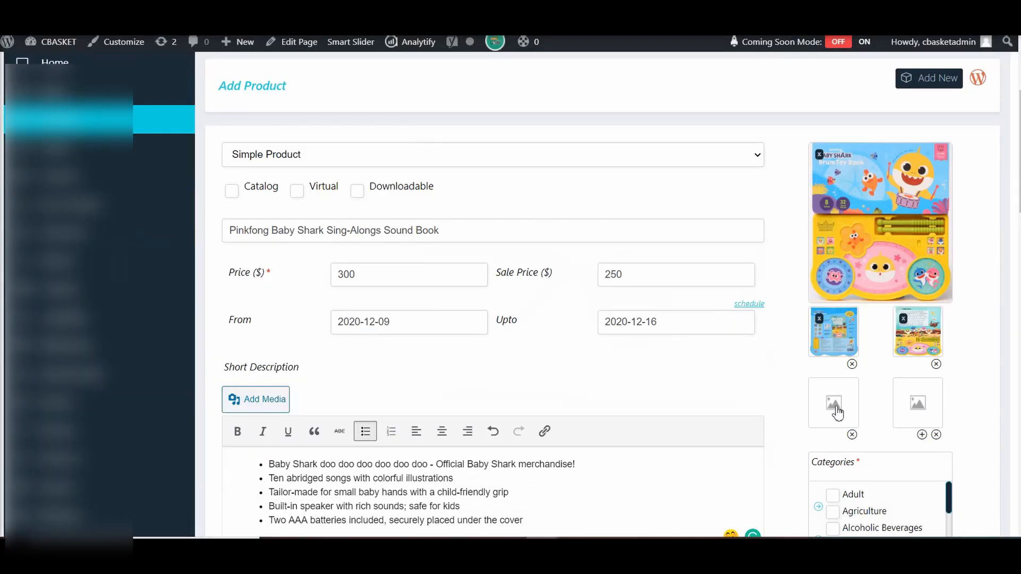
{"action": "left_click", "coordinate": [838, 418]}
{"action": "left_click", "coordinate": [160, 203]}
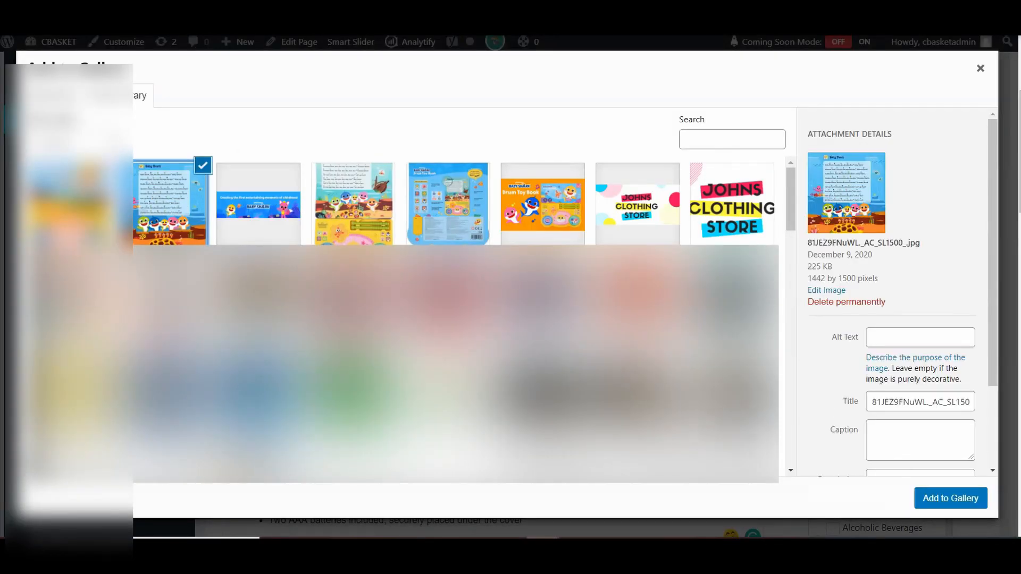
{"action": "left_click", "coordinate": [936, 498]}
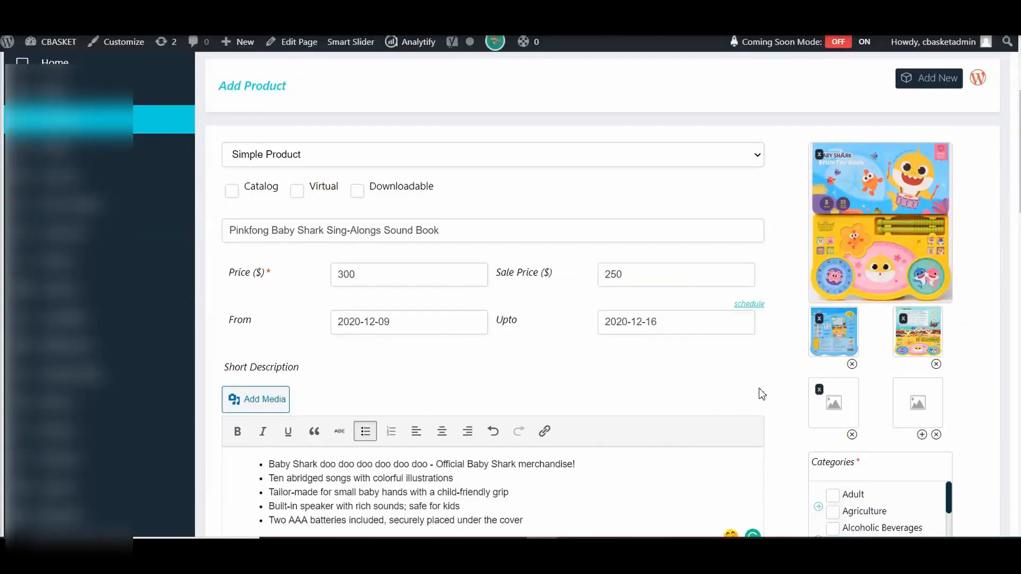
Assign the product to the Baby & Toddlers category and its Activity & Entertainment and Baby & Toddler Toys subcategories
{"action": "scroll", "coordinate": [761, 395], "scroll_direction": "down", "scroll_amount": 1}
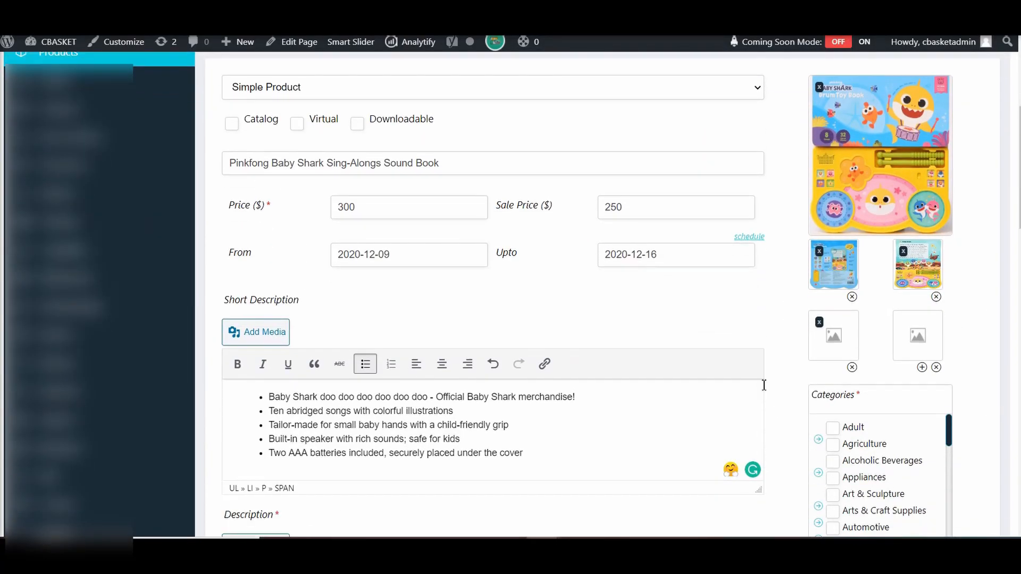
{"action": "scroll", "coordinate": [762, 388], "scroll_direction": "down", "scroll_amount": 1}
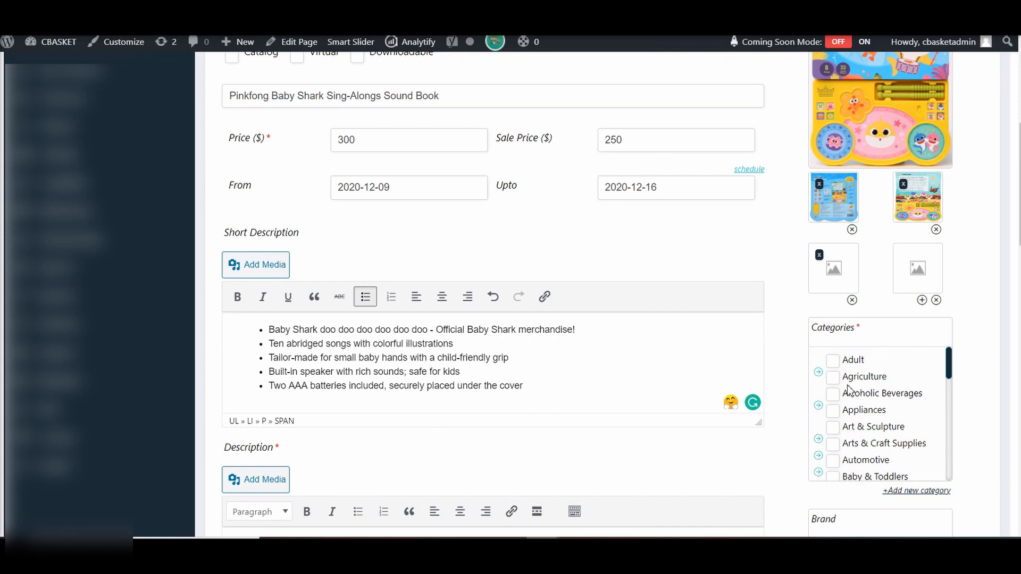
{"action": "scroll", "coordinate": [881, 423], "scroll_direction": "down", "scroll_amount": 1}
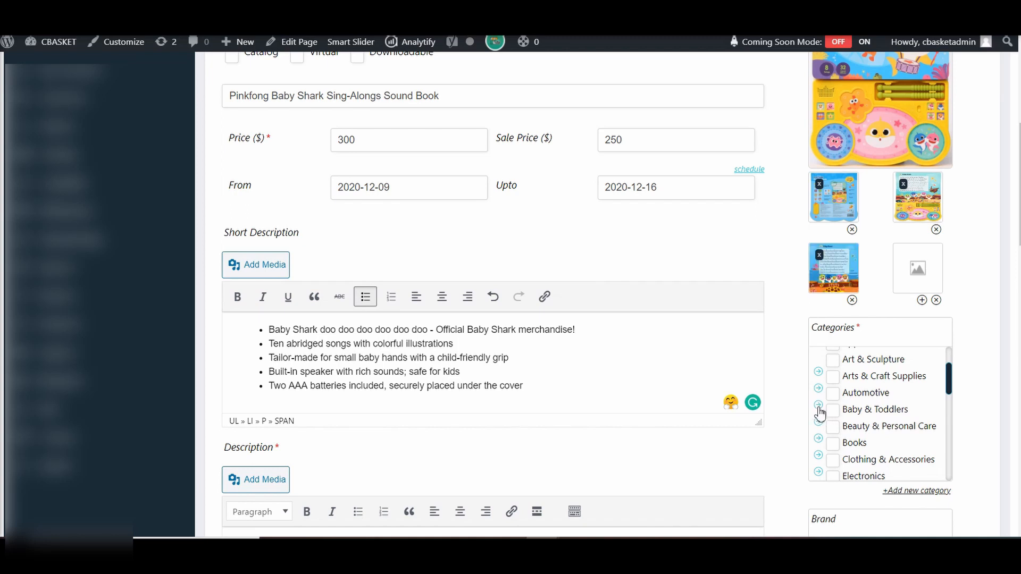
{"action": "left_click", "coordinate": [819, 406]}
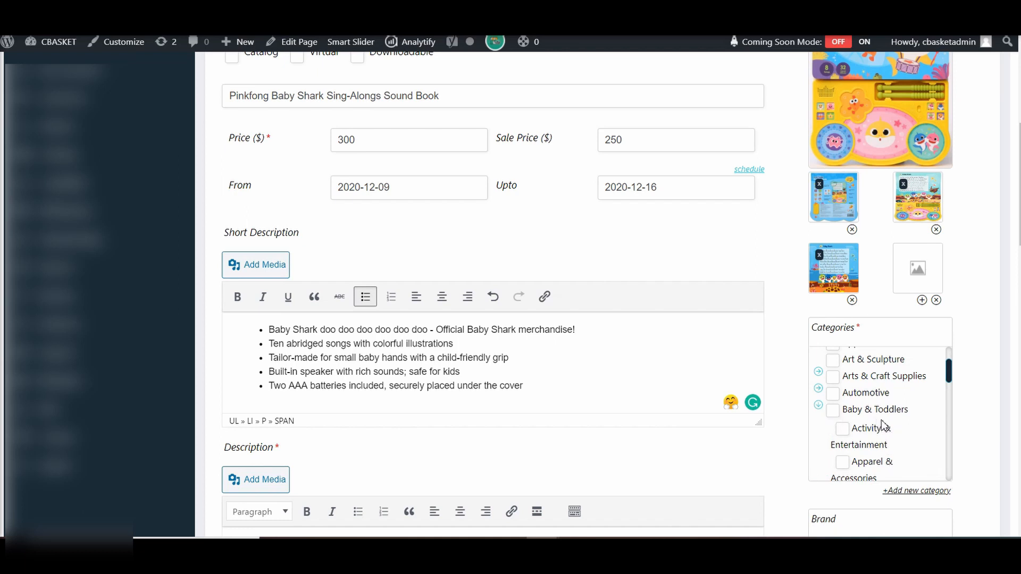
{"action": "scroll", "coordinate": [886, 423], "scroll_direction": "down", "scroll_amount": 2}
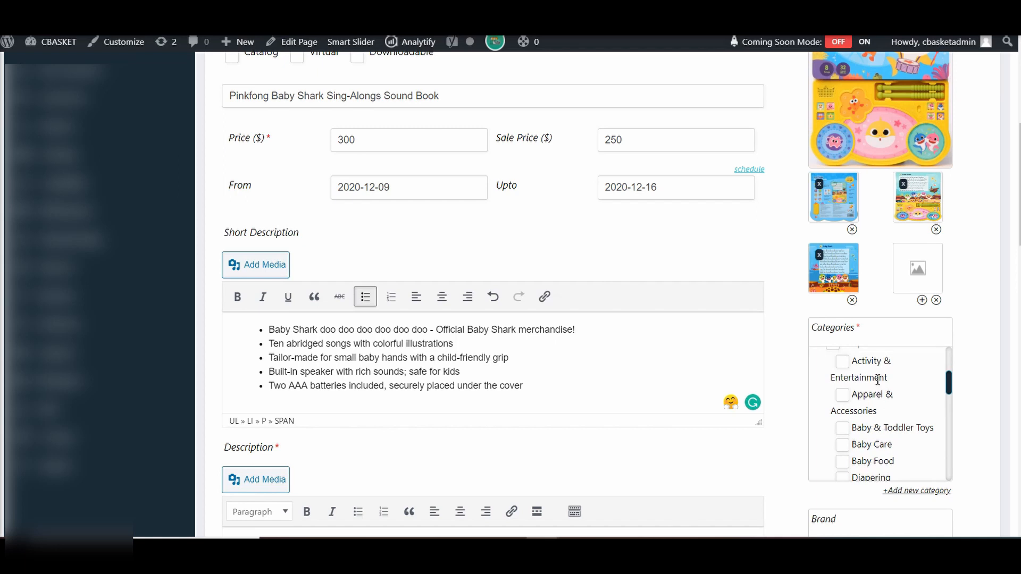
{"action": "left_click", "coordinate": [845, 430]}
{"action": "left_click", "coordinate": [843, 365]}
{"action": "scroll", "coordinate": [856, 375], "scroll_direction": "up", "scroll_amount": 2}
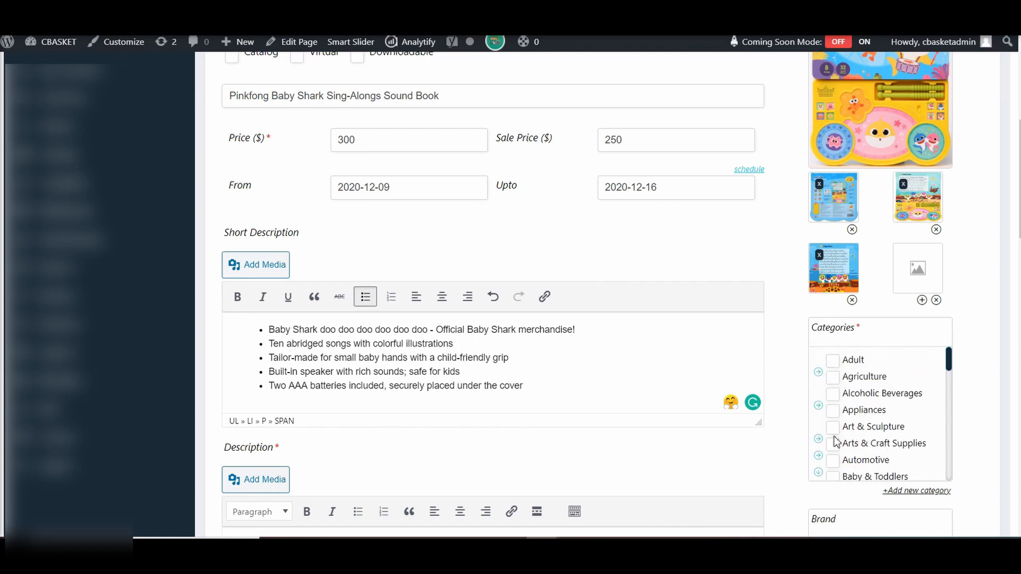
{"action": "scroll", "coordinate": [841, 420], "scroll_direction": "down", "scroll_amount": 1}
{"action": "left_click", "coordinate": [836, 413]}
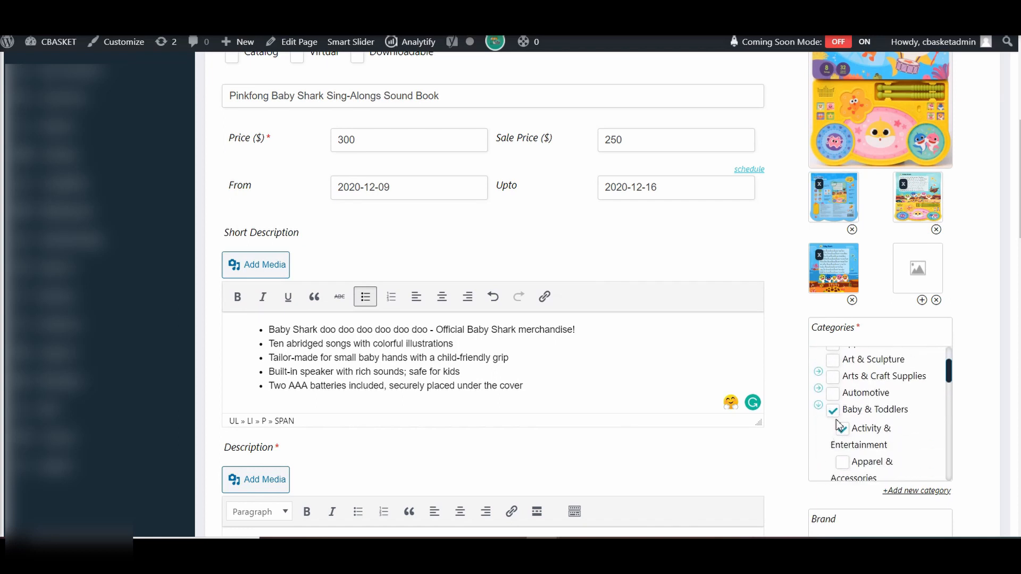
{"action": "scroll", "coordinate": [878, 414], "scroll_direction": "down", "scroll_amount": 3}
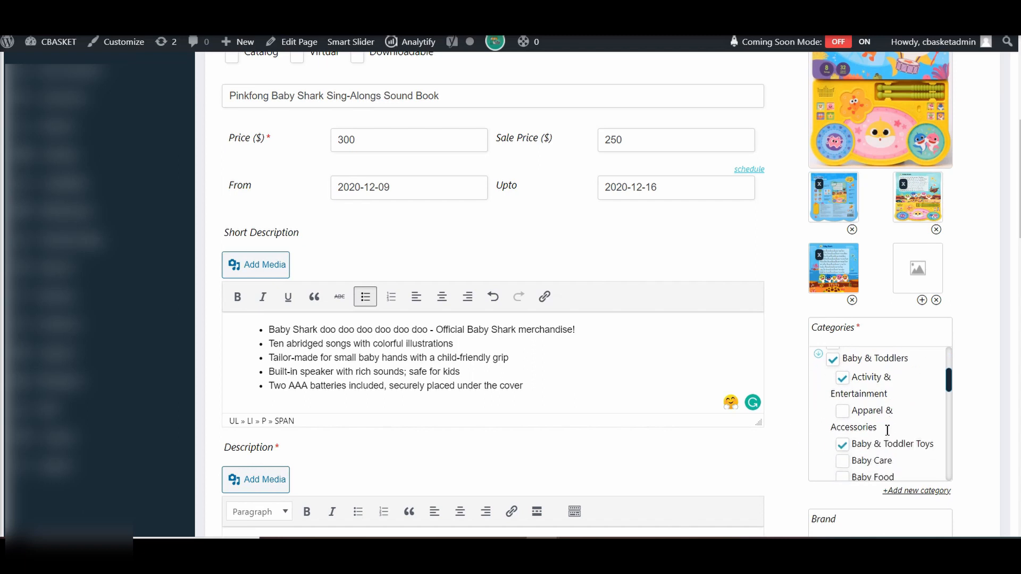
{"action": "scroll", "coordinate": [989, 421], "scroll_direction": "down", "scroll_amount": 1}
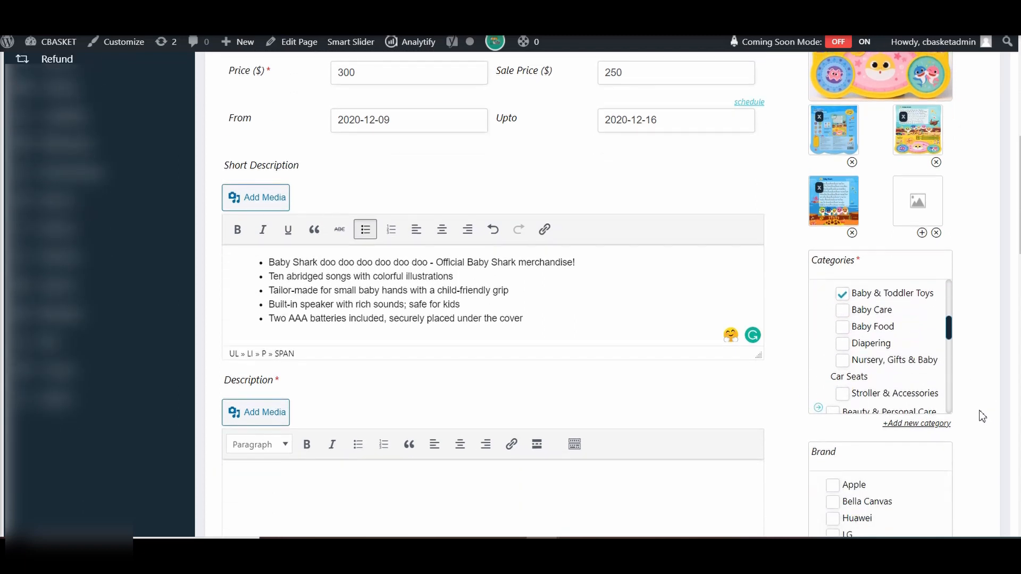
Copy the five bullet points from the Short Description into the product's empty Description
{"action": "scroll", "coordinate": [982, 416], "scroll_direction": "down", "scroll_amount": 1}
{"action": "scroll", "coordinate": [982, 417], "scroll_direction": "up", "scroll_amount": 1}
{"action": "scroll", "coordinate": [990, 415], "scroll_direction": "down", "scroll_amount": 1}
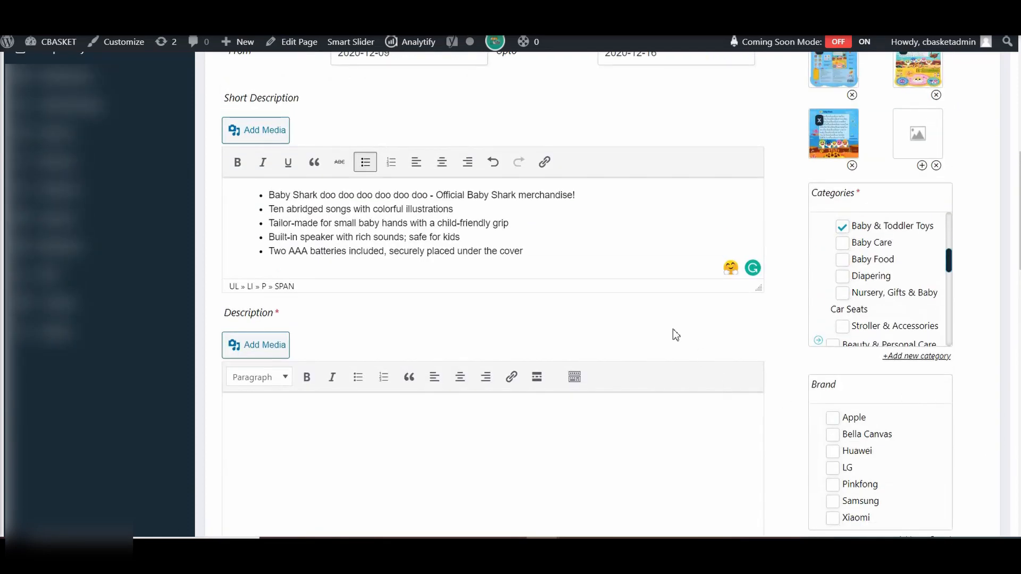
{"action": "left_click", "coordinate": [344, 417]}
{"action": "scroll", "coordinate": [341, 425], "scroll_direction": "down", "scroll_amount": 1}
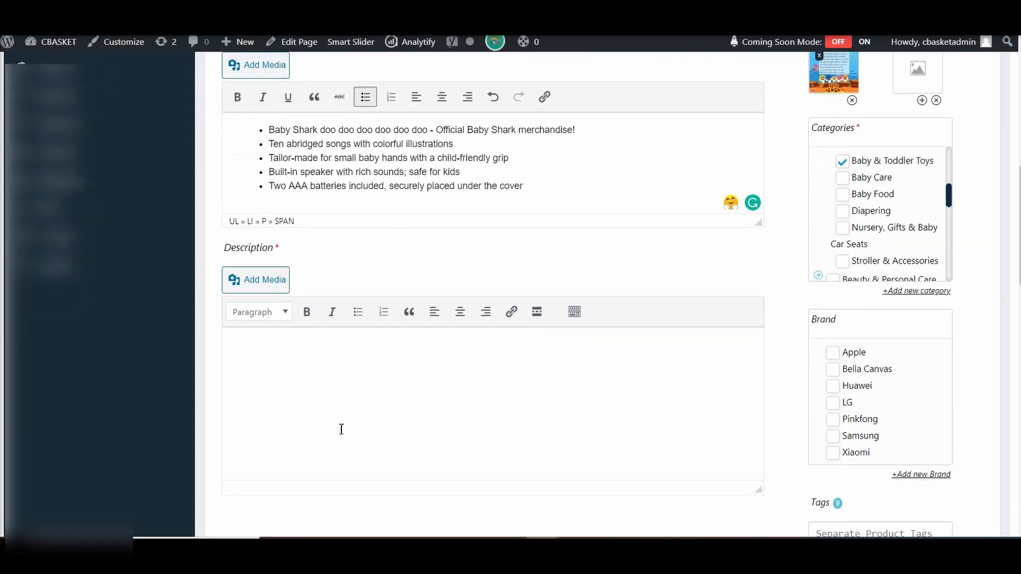
{"action": "scroll", "coordinate": [334, 393], "scroll_direction": "up", "scroll_amount": 2}
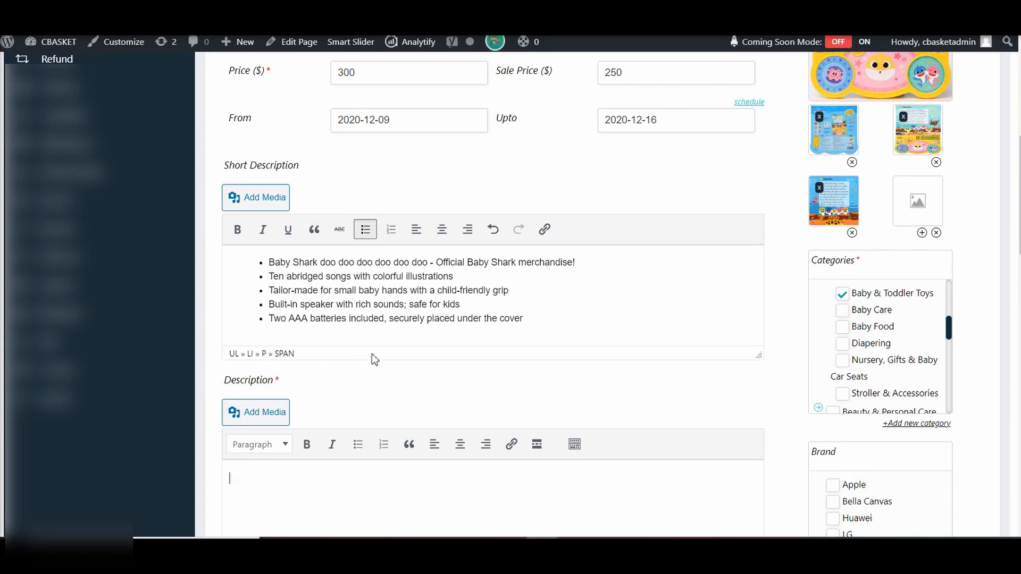
{"action": "left_click_drag", "start_coordinate": [545, 319], "coordinate": [270, 270]}
{"action": "right_click", "coordinate": [271, 270]}
{"action": "left_click", "coordinate": [313, 318]}
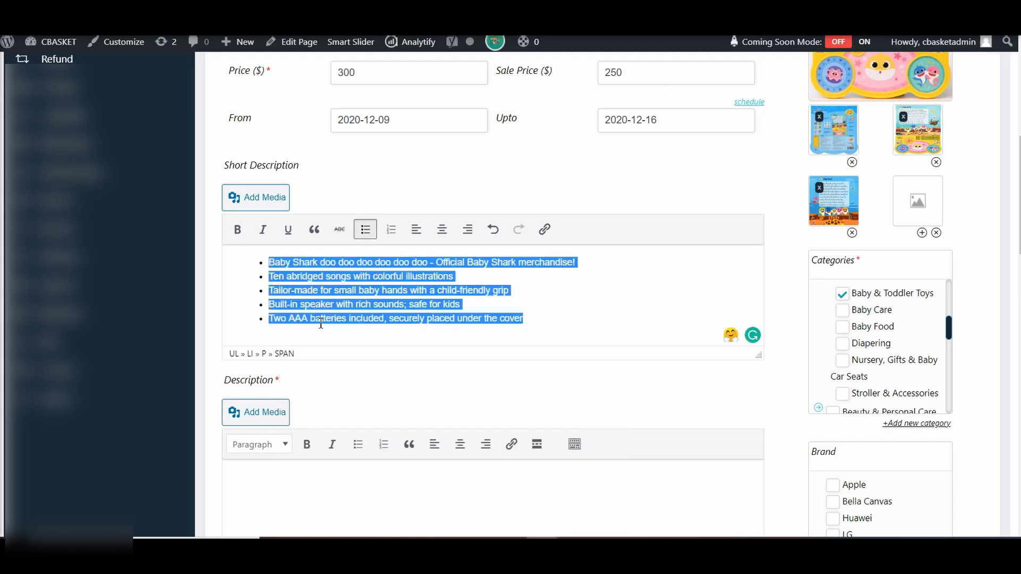
{"action": "scroll", "coordinate": [319, 352], "scroll_direction": "down", "scroll_amount": 3}
{"action": "left_click", "coordinate": [317, 354]}
{"action": "right_click", "coordinate": [315, 355]}
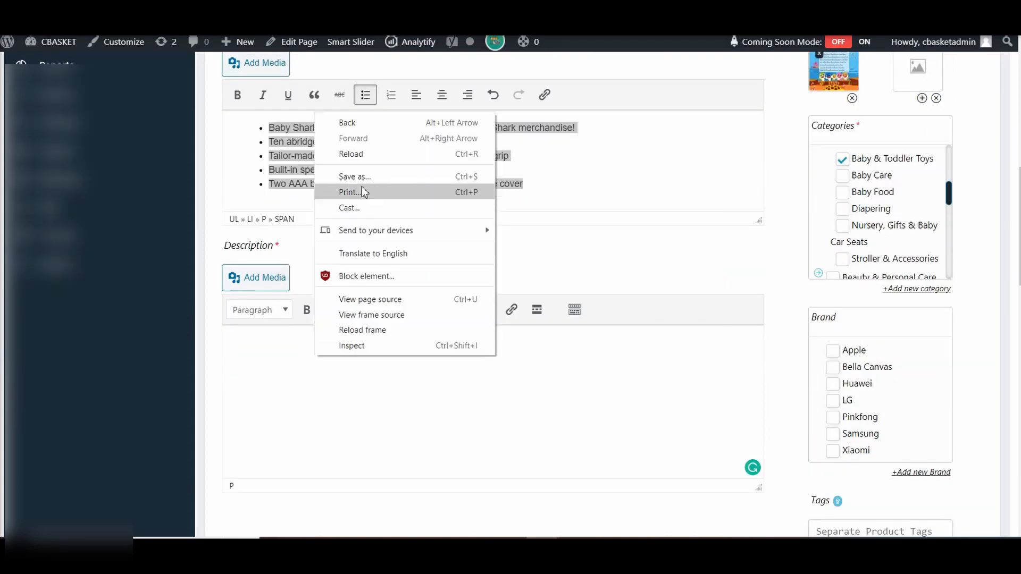
{"action": "left_click", "coordinate": [277, 411]}
{"action": "right_click", "coordinate": [244, 342]}
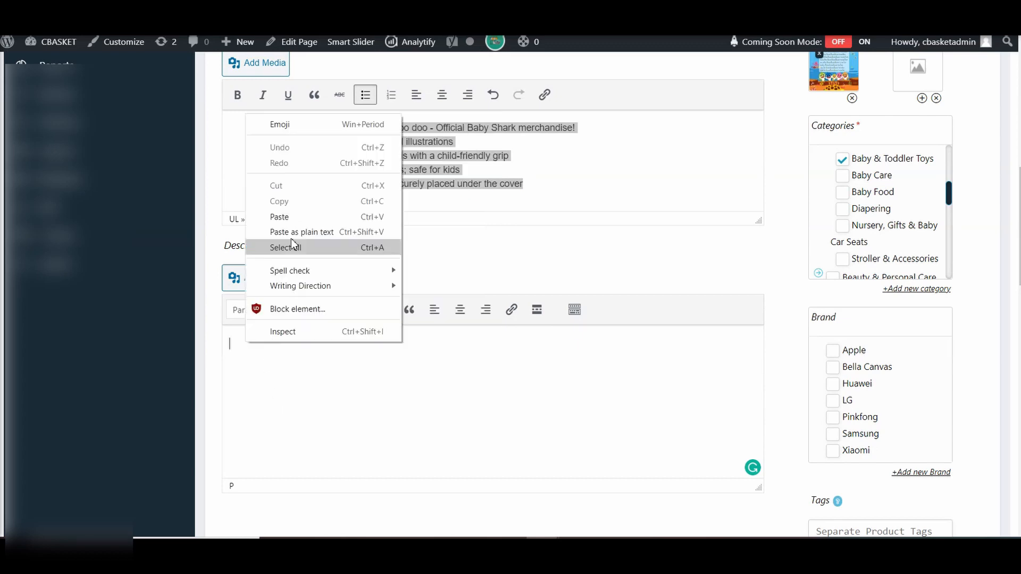
{"action": "left_click", "coordinate": [291, 218]}
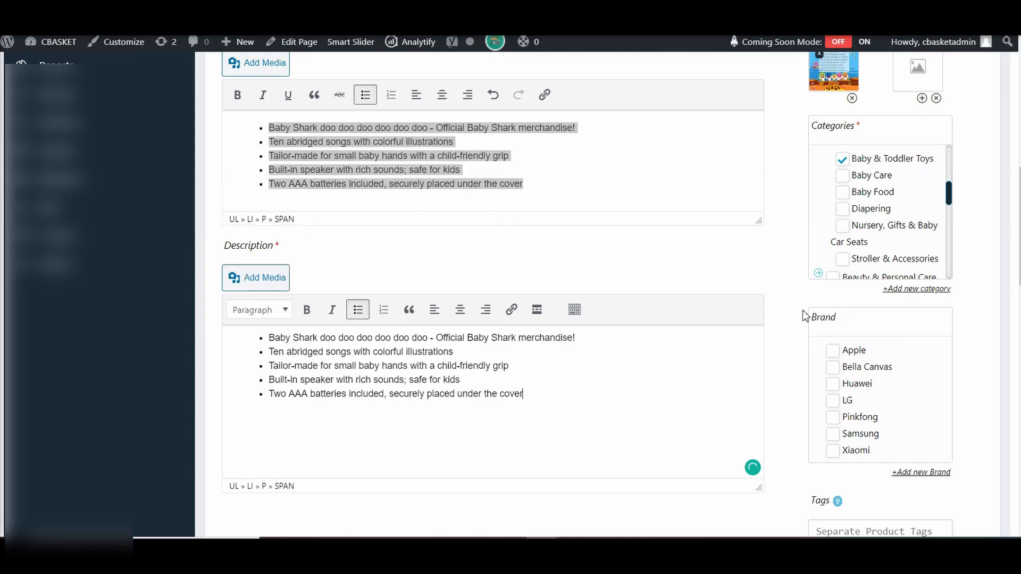
Assign the Pinkfong brand to the product and open the form for adding a new brand
{"action": "scroll", "coordinate": [800, 311], "scroll_direction": "up", "scroll_amount": 1}
{"action": "scroll", "coordinate": [787, 329], "scroll_direction": "down", "scroll_amount": 2}
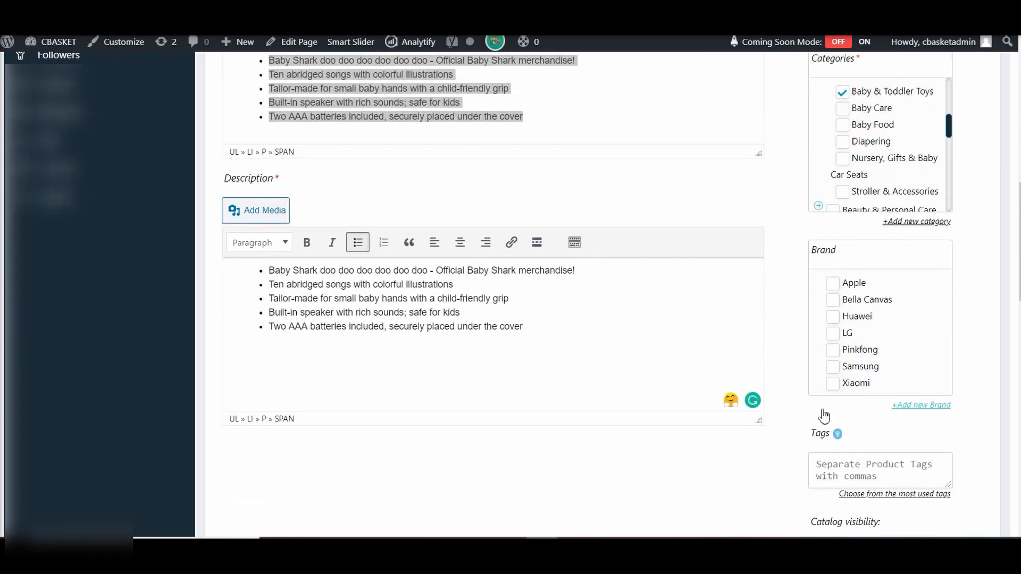
{"action": "left_click", "coordinate": [839, 355]}
{"action": "left_click", "coordinate": [908, 408]}
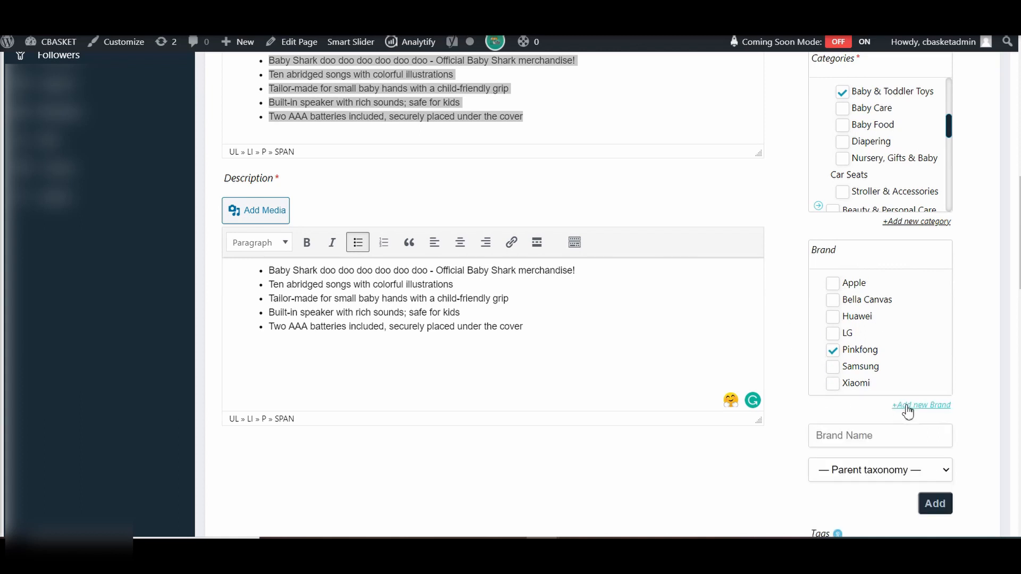
{"action": "left_click", "coordinate": [823, 441]}
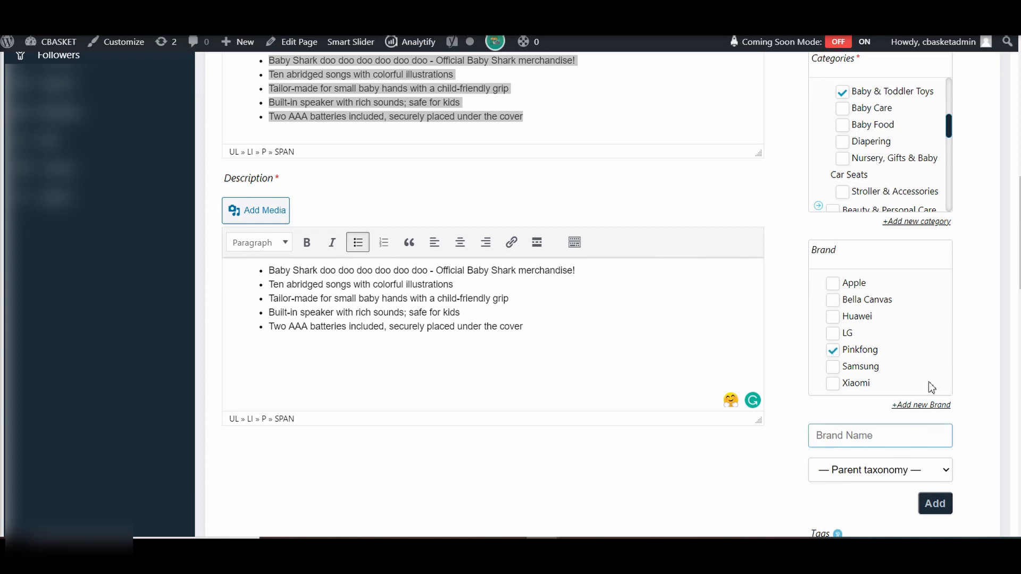
Tag the product with "Toys, children toys"
{"action": "scroll", "coordinate": [953, 372], "scroll_direction": "up", "scroll_amount": 1}
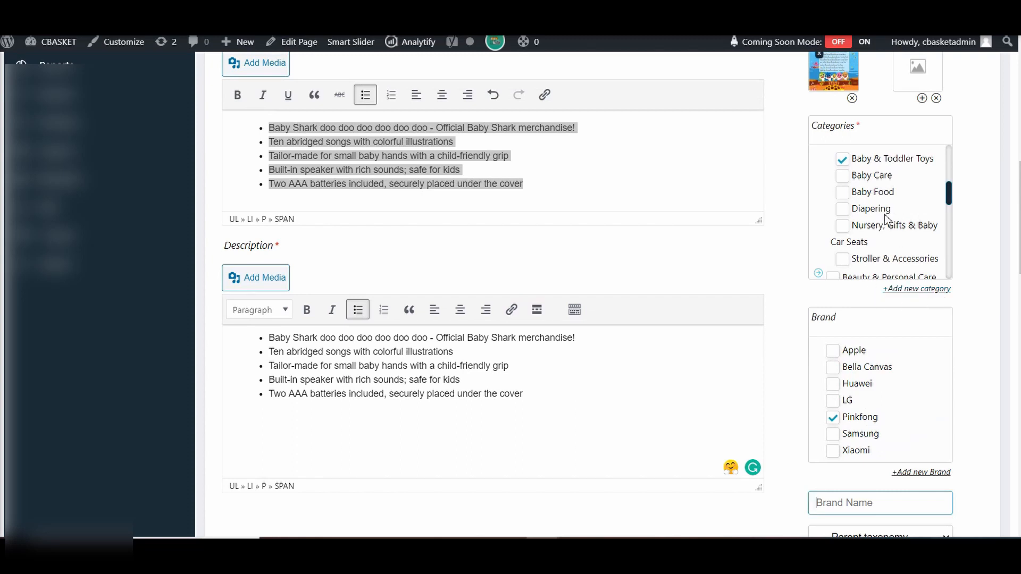
{"action": "scroll", "coordinate": [891, 221], "scroll_direction": "up", "scroll_amount": 6}
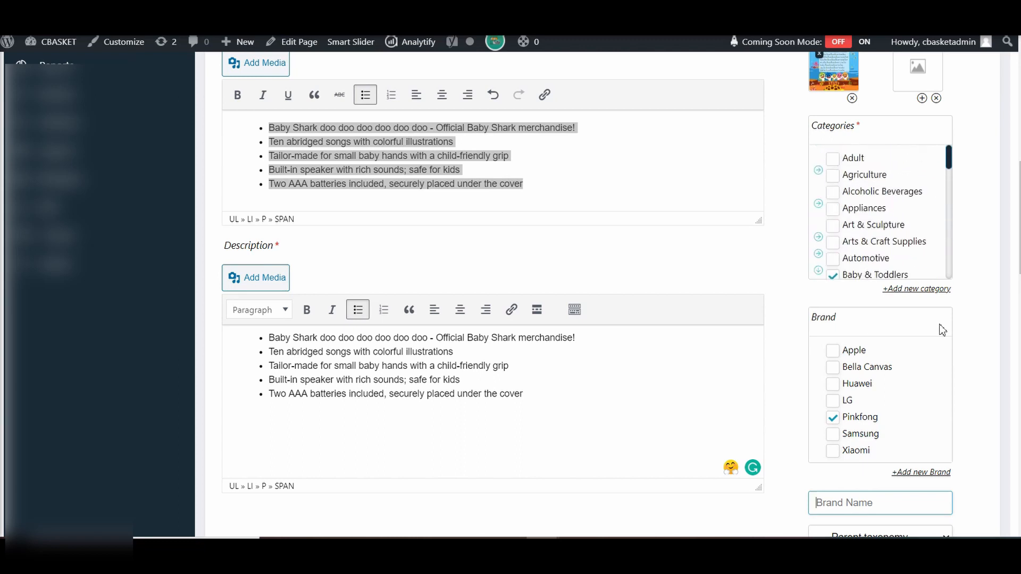
{"action": "scroll", "coordinate": [939, 330], "scroll_direction": "down", "scroll_amount": 4}
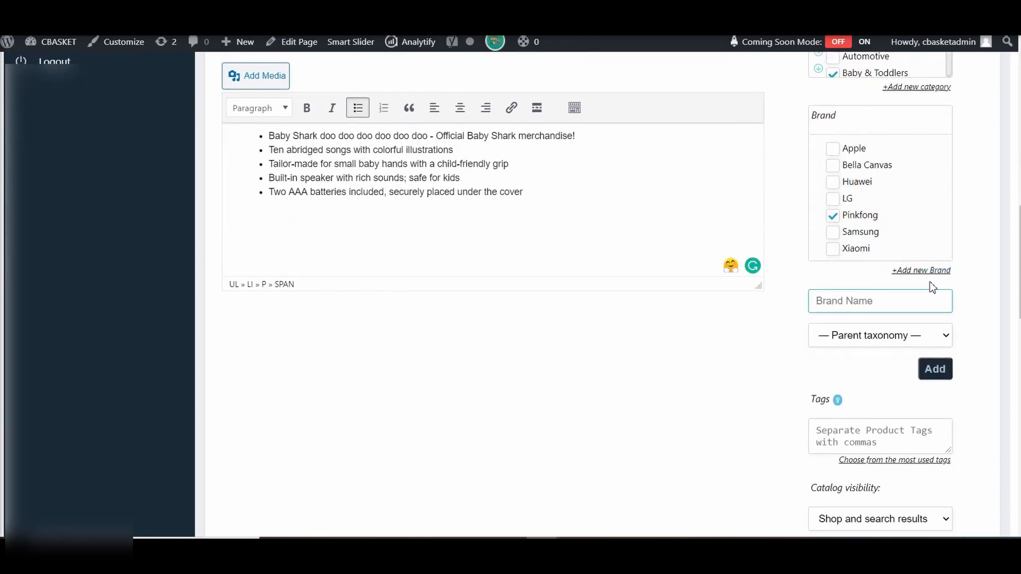
{"action": "scroll", "coordinate": [967, 294], "scroll_direction": "down", "scroll_amount": 3}
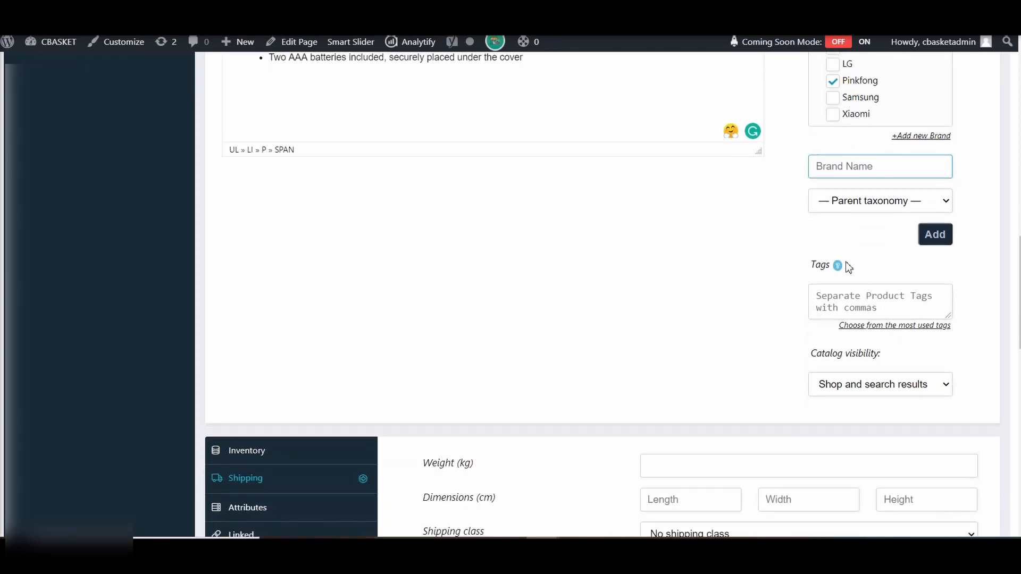
{"action": "left_click", "coordinate": [838, 307]}
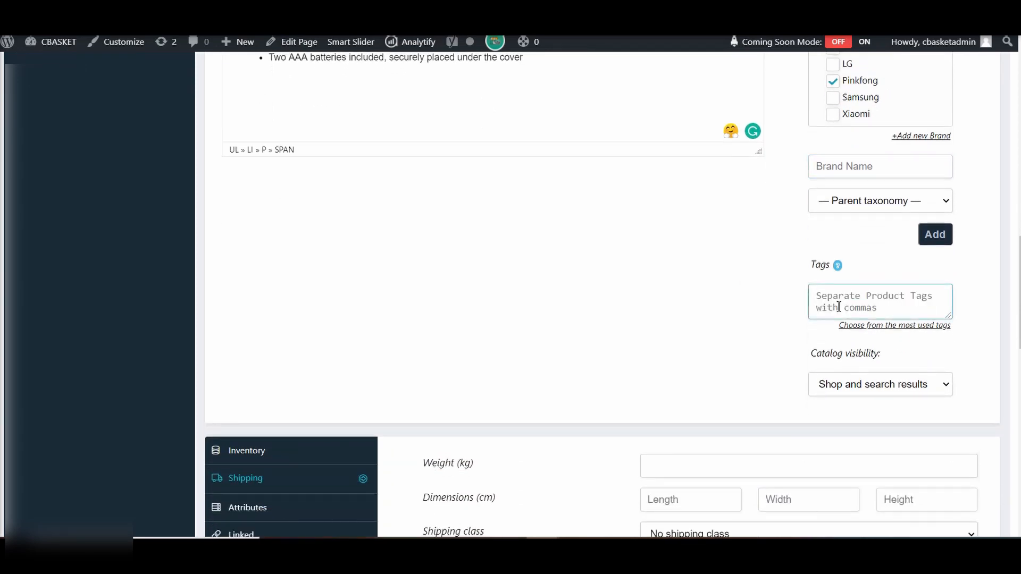
{"action": "type", "text": "Toys"}
{"action": "type", "text": ", children toys"}
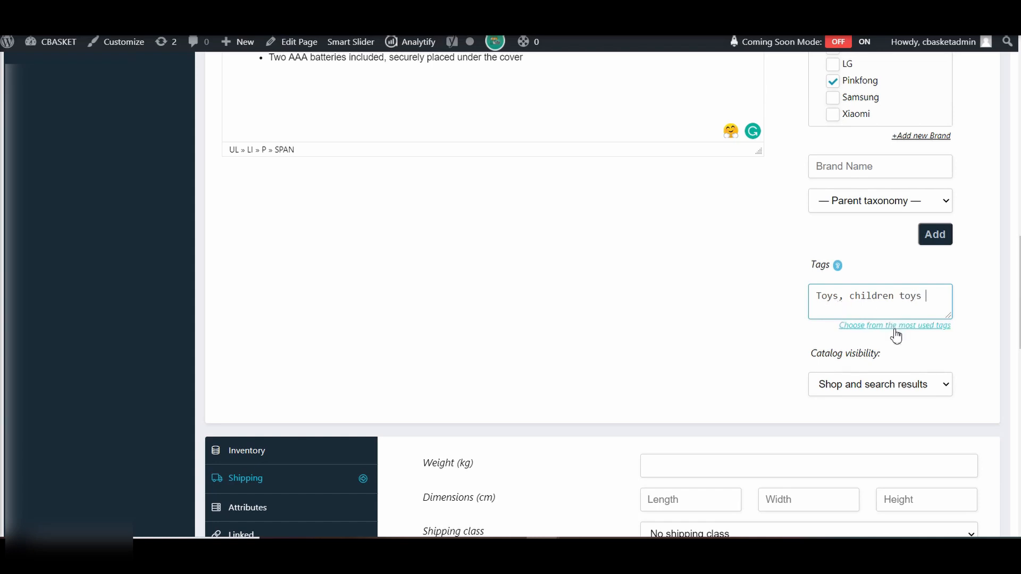
Cut the entire tag text and paste it back into the product's Tags
{"action": "left_click_drag", "start_coordinate": [923, 298], "coordinate": [814, 297]}
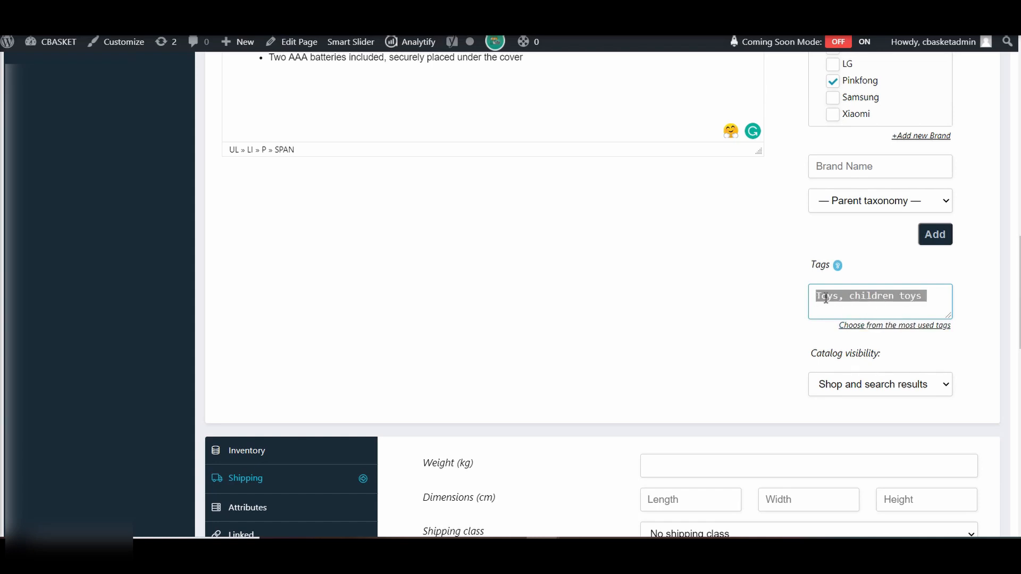
{"action": "right_click", "coordinate": [813, 297]}
{"action": "left_click", "coordinate": [825, 330]}
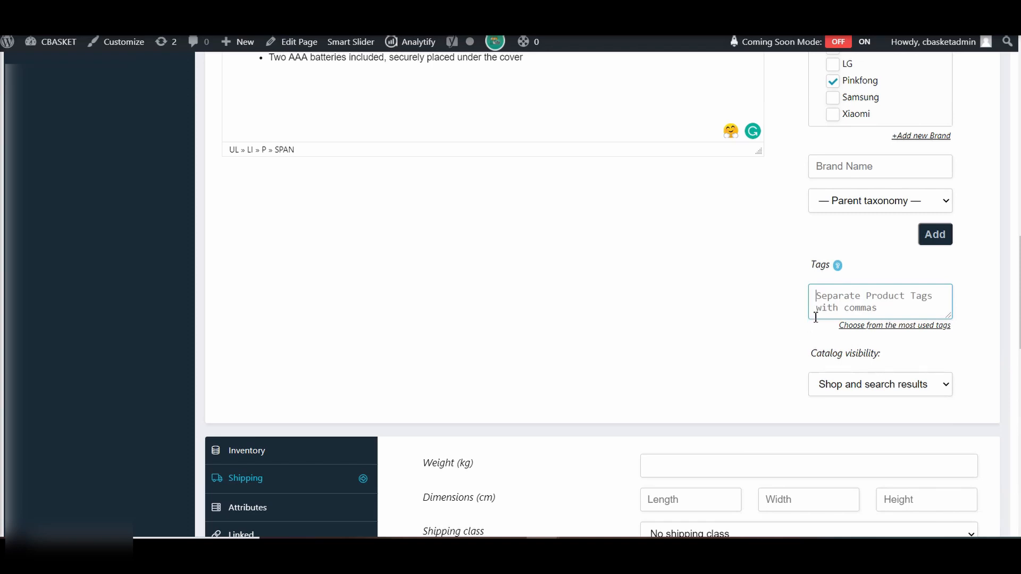
{"action": "right_click", "coordinate": [851, 317]}
{"action": "left_click", "coordinate": [878, 406]}
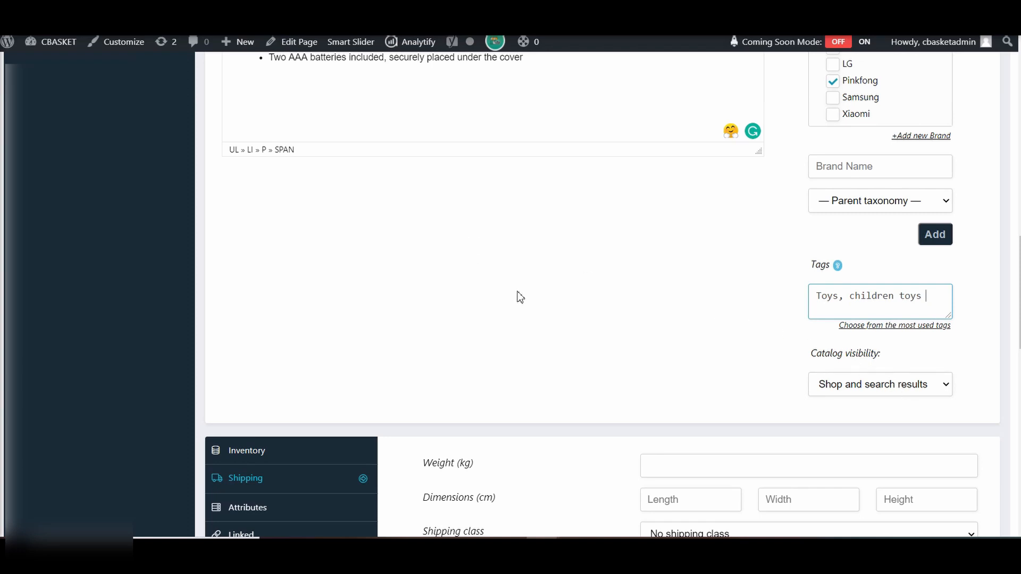
Review the product's title, prices, images, both descriptions, selected categories and brand
{"action": "scroll", "coordinate": [606, 298], "scroll_direction": "up", "scroll_amount": 6}
{"action": "scroll", "coordinate": [747, 315], "scroll_direction": "up", "scroll_amount": 6}
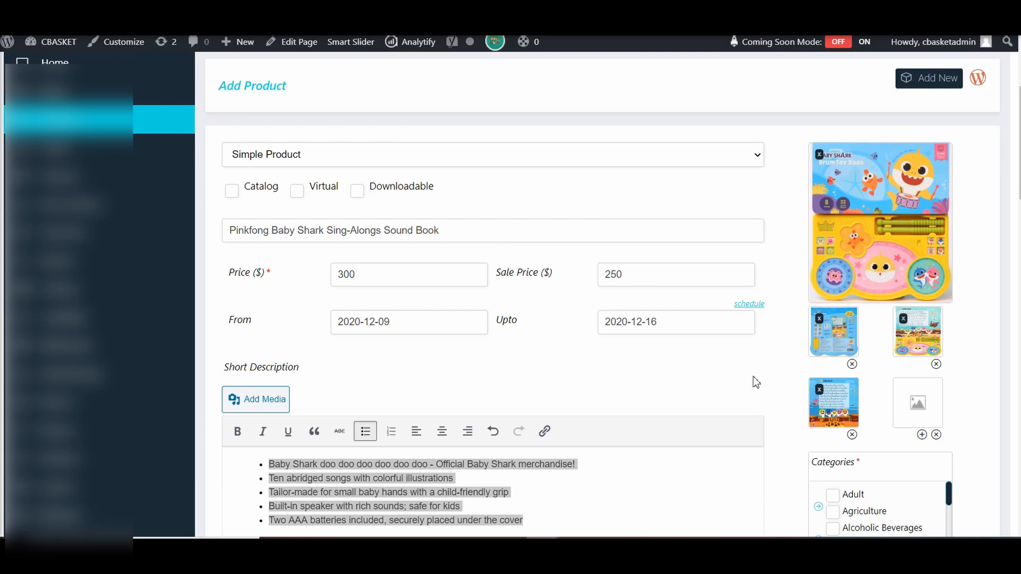
{"action": "scroll", "coordinate": [776, 354], "scroll_direction": "down", "scroll_amount": 4}
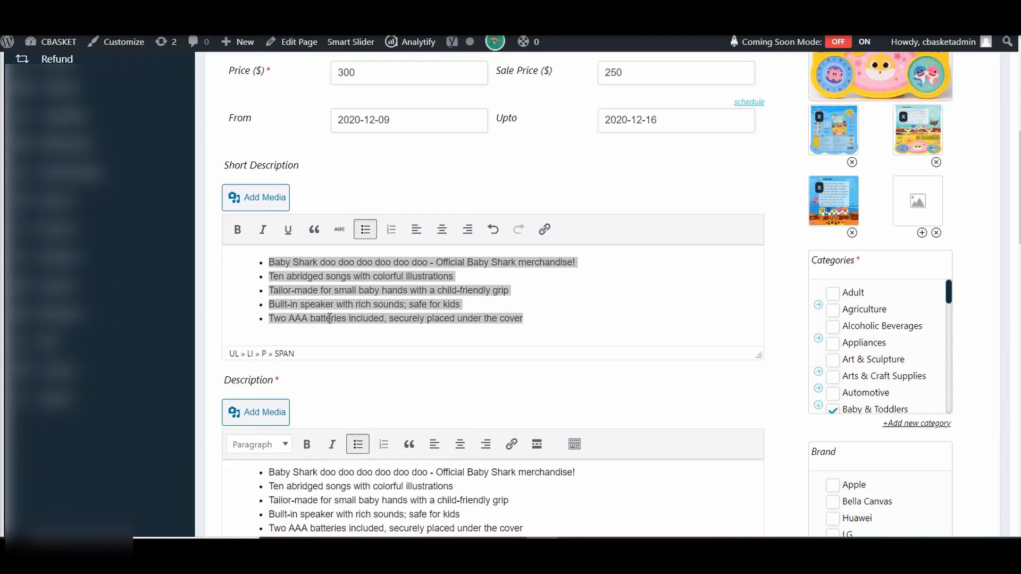
{"action": "scroll", "coordinate": [791, 311], "scroll_direction": "down", "scroll_amount": 4}
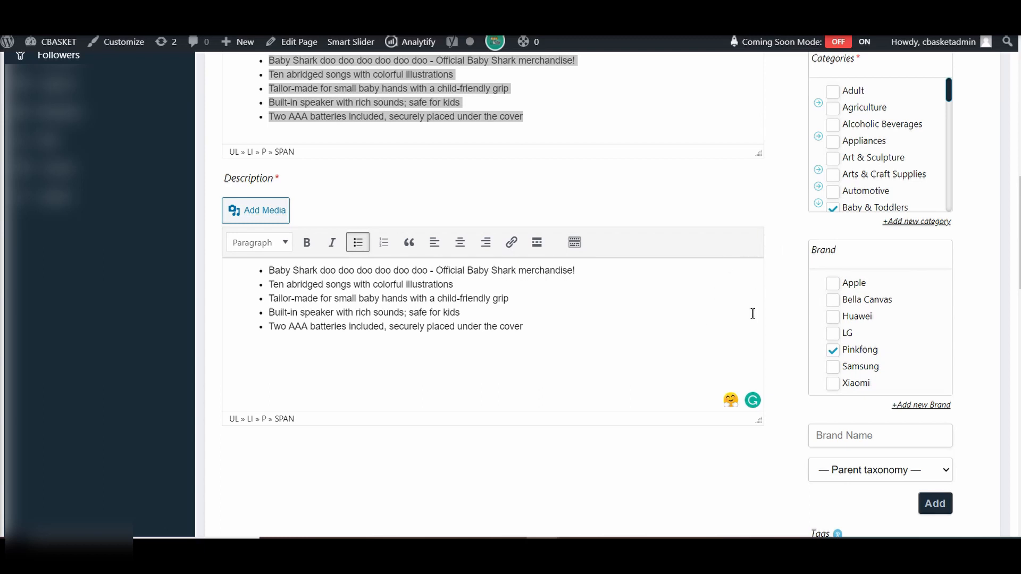
{"action": "scroll", "coordinate": [753, 315], "scroll_direction": "up", "scroll_amount": 3}
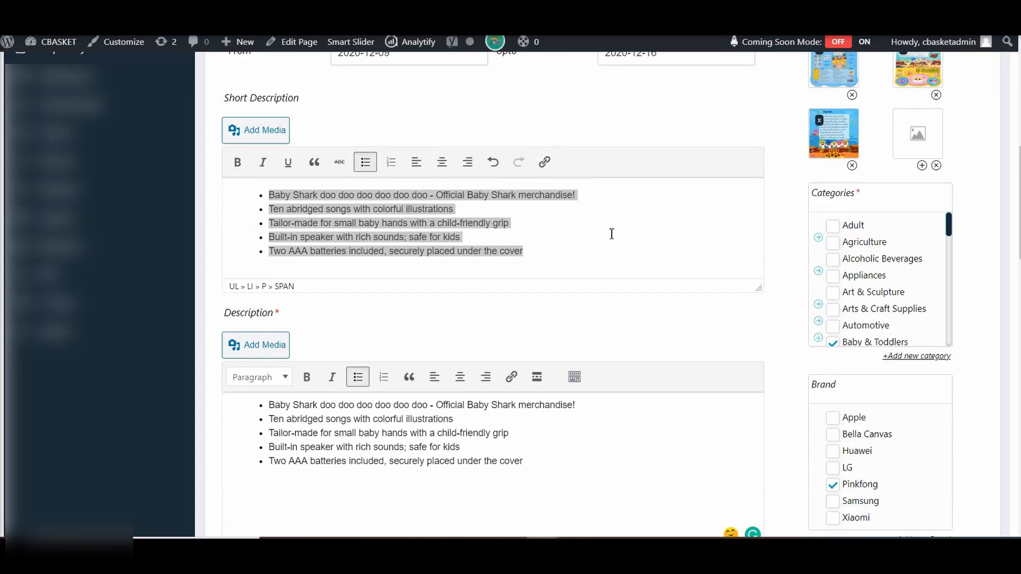
{"action": "left_click", "coordinate": [643, 234]}
{"action": "scroll", "coordinate": [795, 362], "scroll_direction": "down", "scroll_amount": 1}
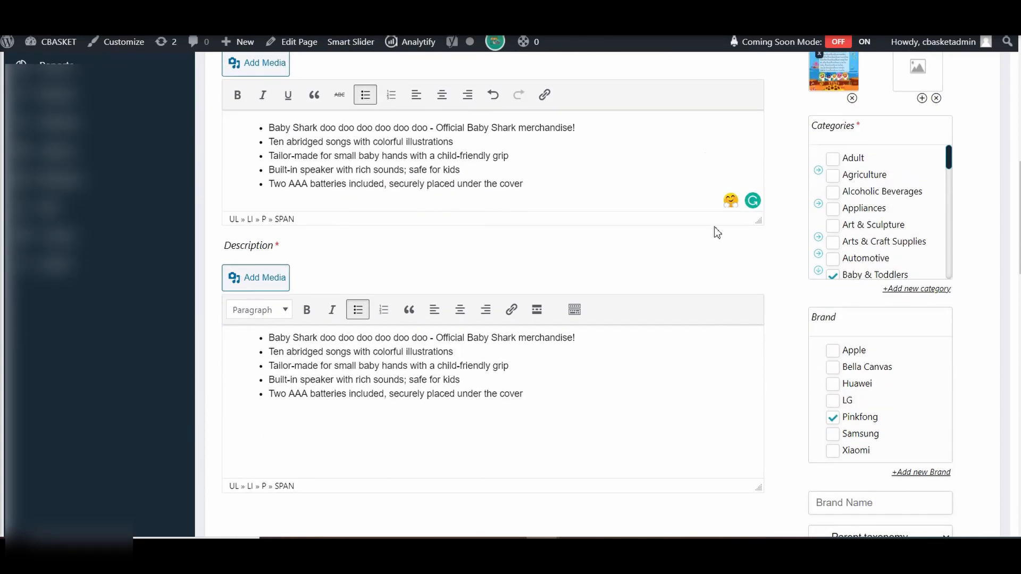
{"action": "scroll", "coordinate": [853, 232], "scroll_direction": "down", "scroll_amount": 2}
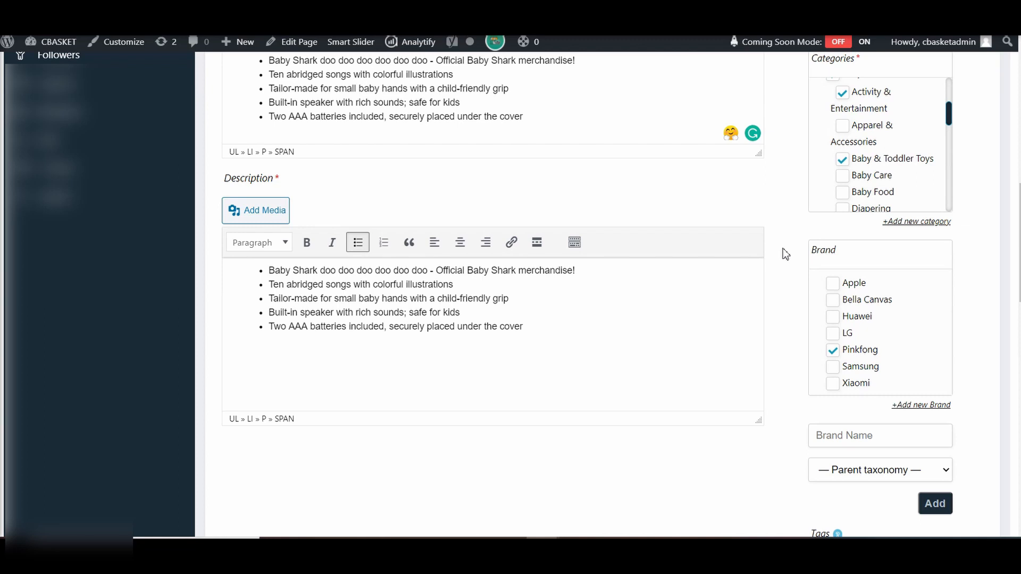
Enable stock management in the product's inventory settings and set the stock quantity to 12
{"action": "scroll", "coordinate": [315, 356], "scroll_direction": "down", "scroll_amount": 6}
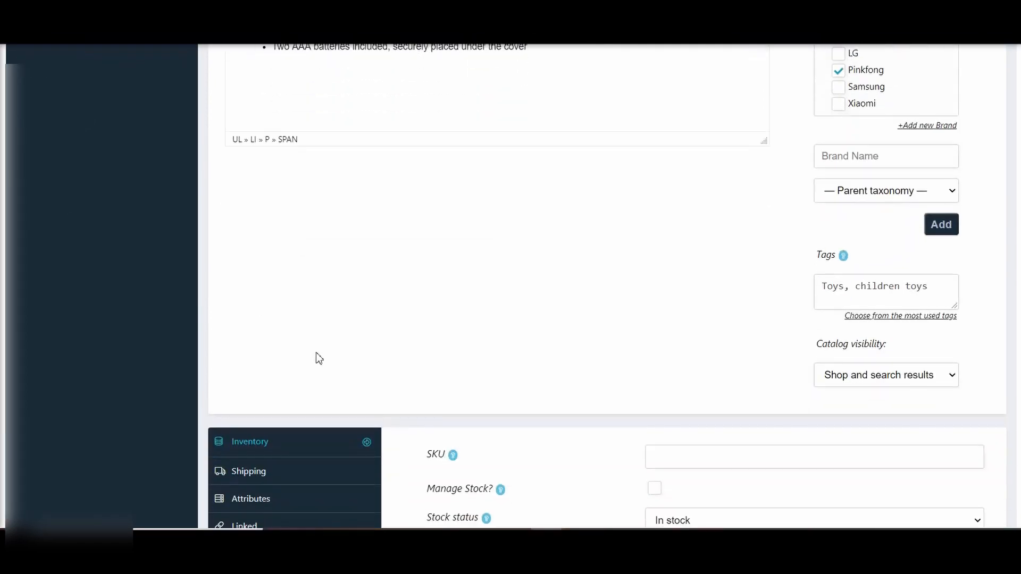
{"action": "scroll", "coordinate": [338, 317], "scroll_direction": "down", "scroll_amount": 1}
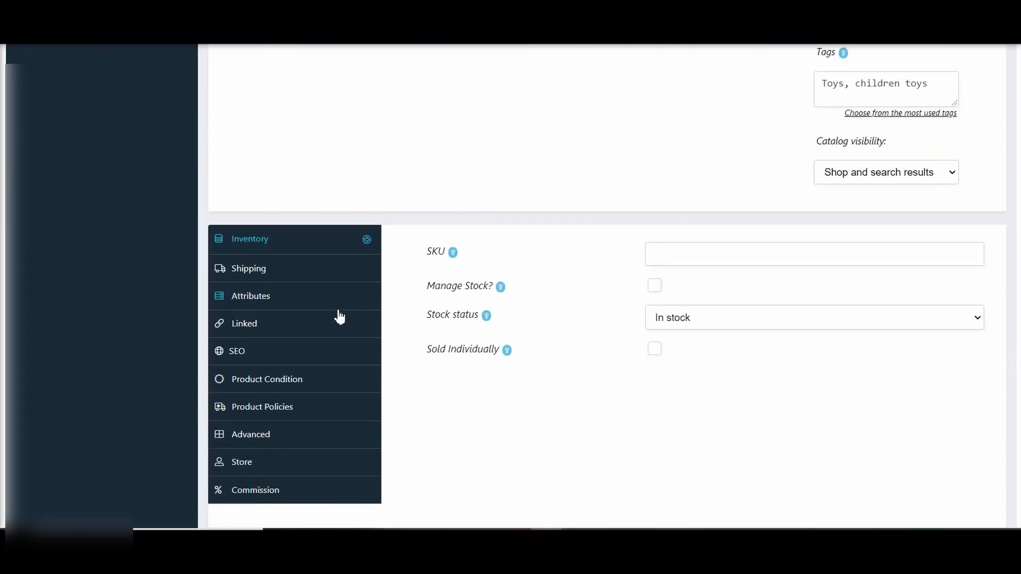
{"action": "scroll", "coordinate": [308, 250], "scroll_direction": "down", "scroll_amount": 1}
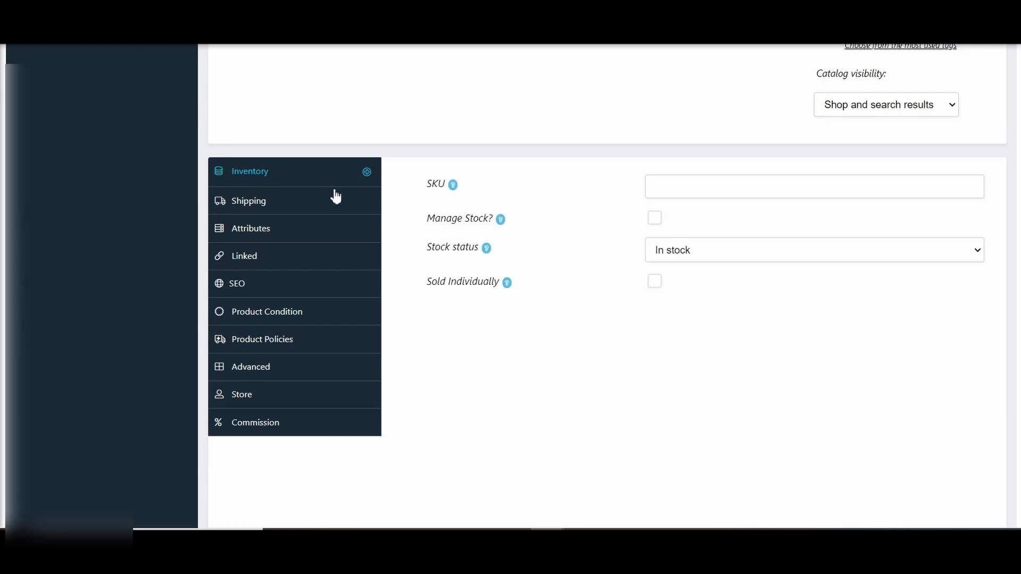
{"action": "mouse_move", "coordinate": [453, 187]}
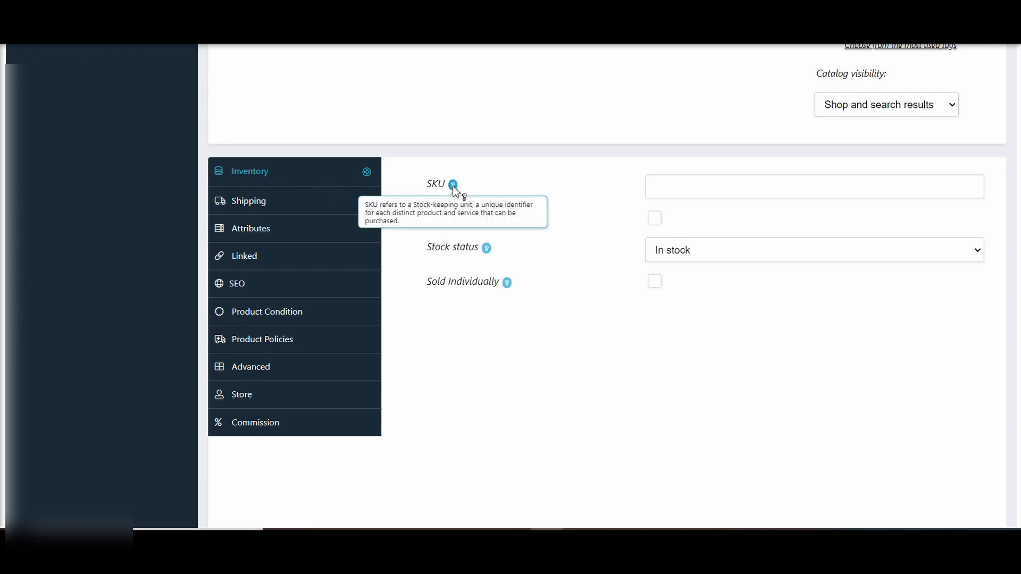
{"action": "left_click", "coordinate": [679, 185]}
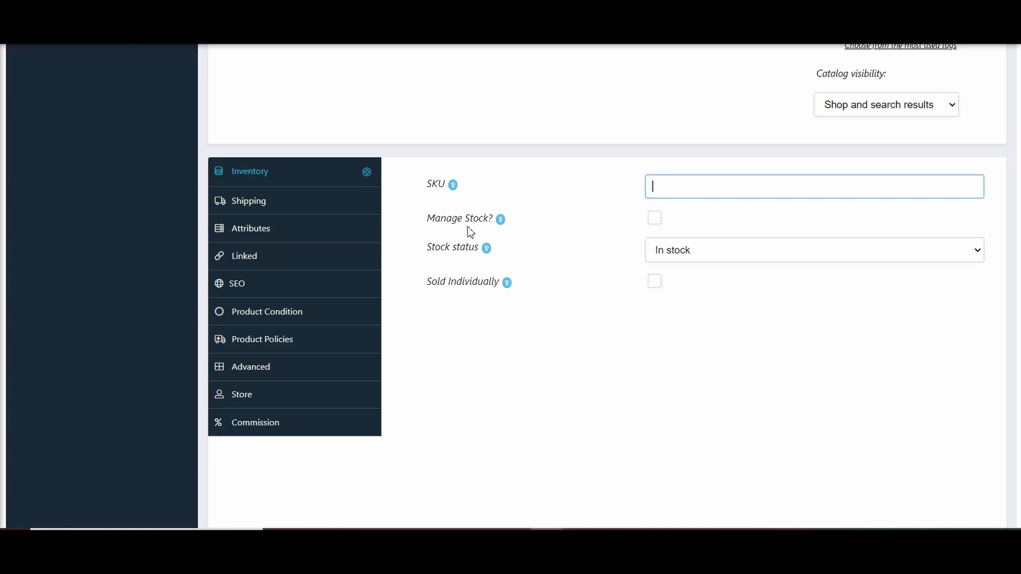
{"action": "mouse_move", "coordinate": [502, 219]}
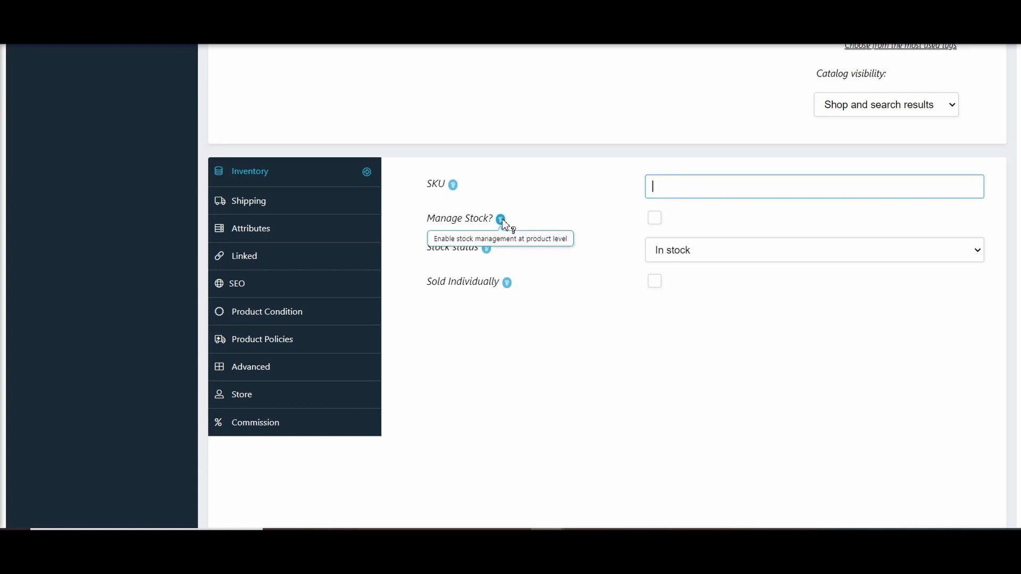
{"action": "left_click", "coordinate": [655, 218]}
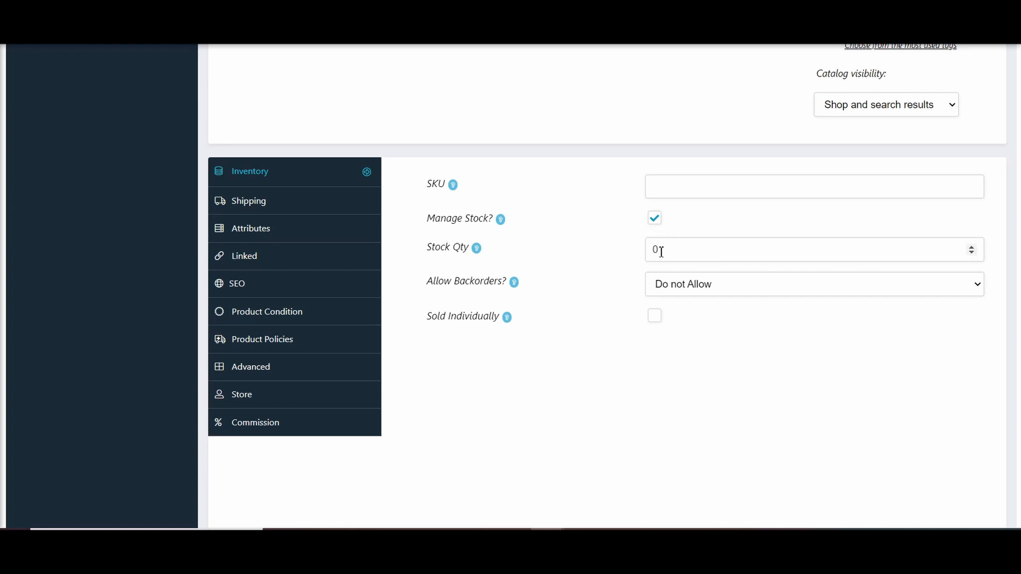
{"action": "mouse_move", "coordinate": [477, 253]}
{"action": "left_click", "coordinate": [667, 254]}
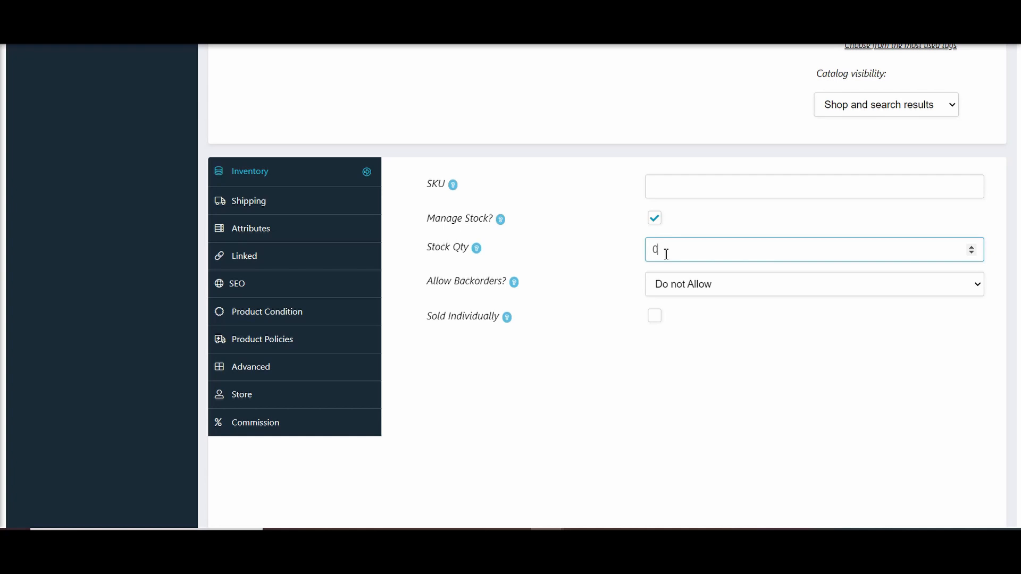
{"action": "key", "text": "BackSpace"}
{"action": "type", "text": "12"}
Try the backorder options Allow and Allow, but notify customer, return to Do not Allow, and toggle Sold Individually on and off
{"action": "mouse_move", "coordinate": [514, 282]}
{"action": "left_click", "coordinate": [674, 292]}
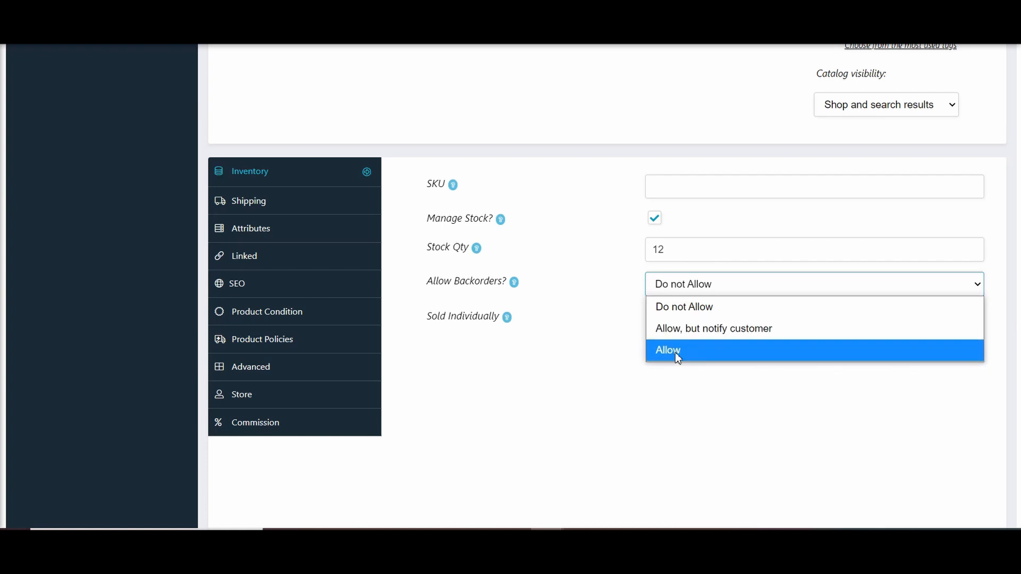
{"action": "left_click", "coordinate": [677, 351]}
{"action": "left_click", "coordinate": [698, 295]}
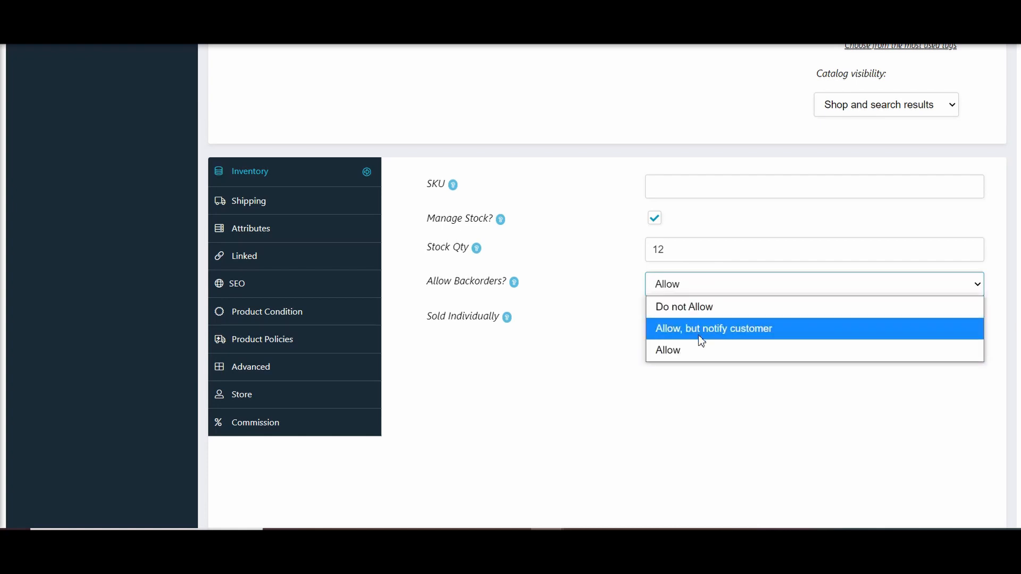
{"action": "left_click", "coordinate": [702, 341]}
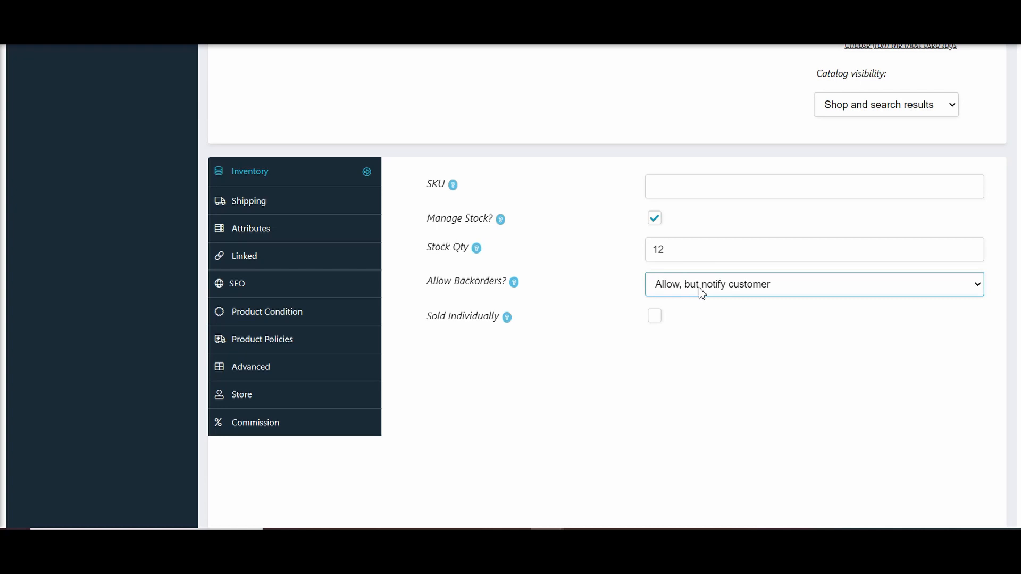
{"action": "left_click", "coordinate": [702, 293]}
{"action": "left_click", "coordinate": [698, 306]}
{"action": "left_click", "coordinate": [655, 317]}
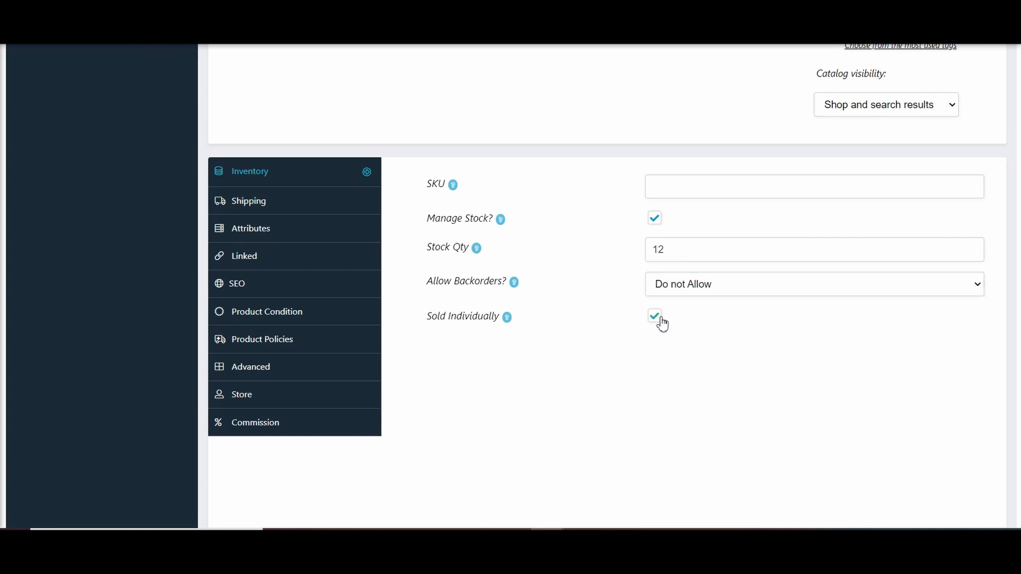
{"action": "left_click", "coordinate": [661, 322]}
Set the product's shipping weight to 0.34 kg and length to 20.32 cm, checking the dimensions in the Google Docs product notes
{"action": "left_click", "coordinate": [321, 205]}
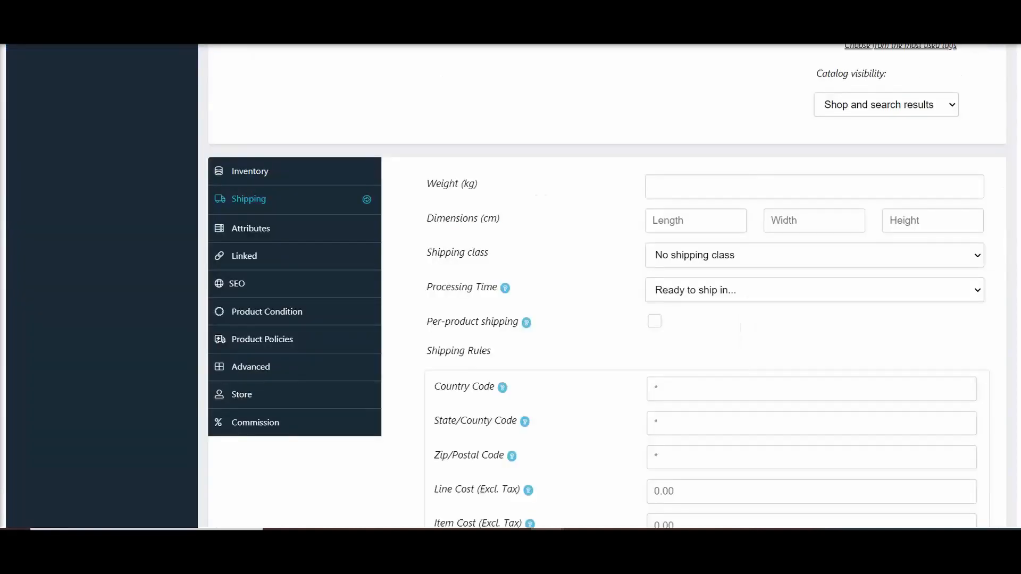
{"action": "left_click", "coordinate": [663, 185]}
{"action": "type", "text": "0.34"}
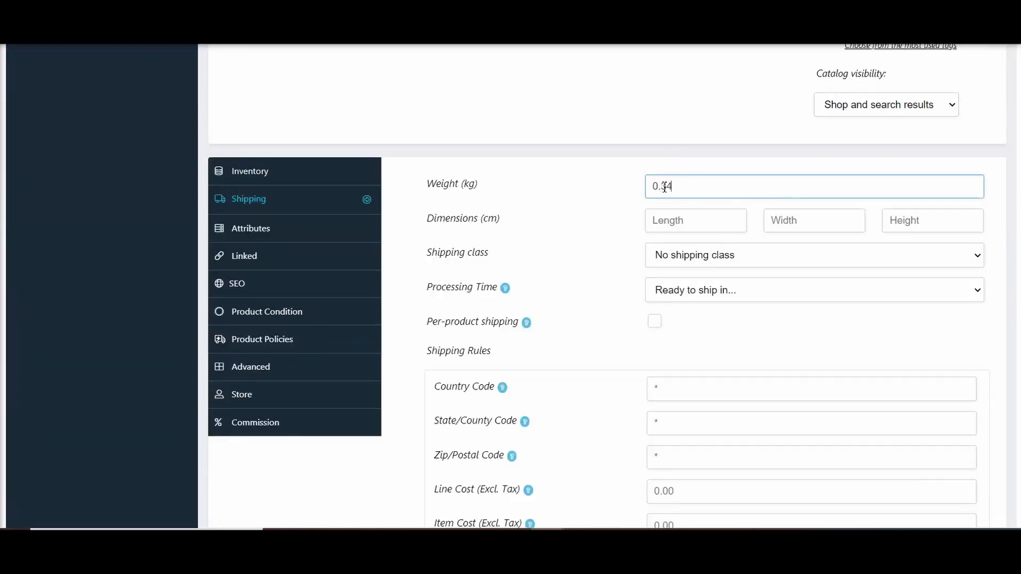
{"action": "left_click", "coordinate": [662, 215]}
{"action": "type", "text": "20"}
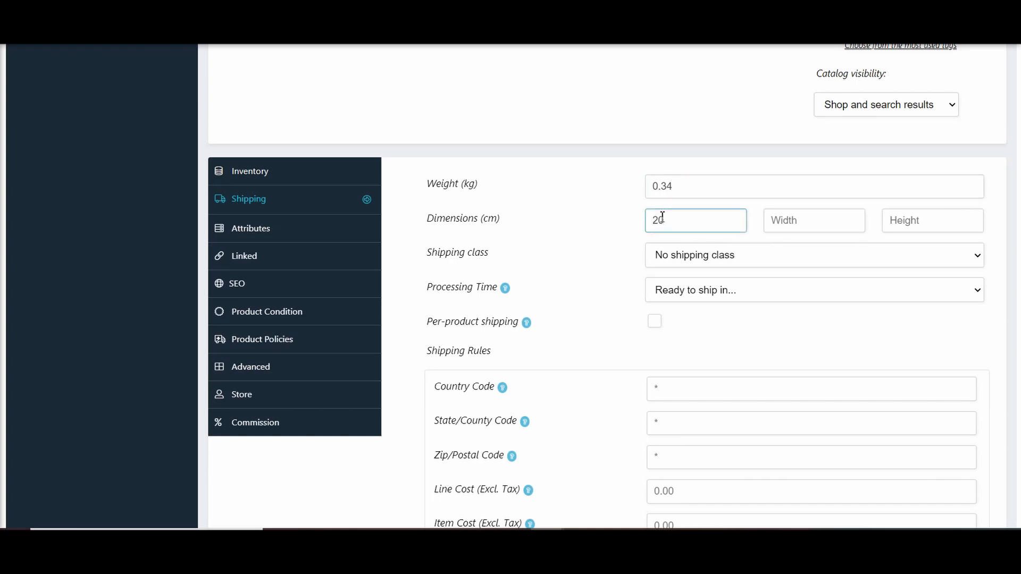
{"action": "left_click", "coordinate": [803, 223]}
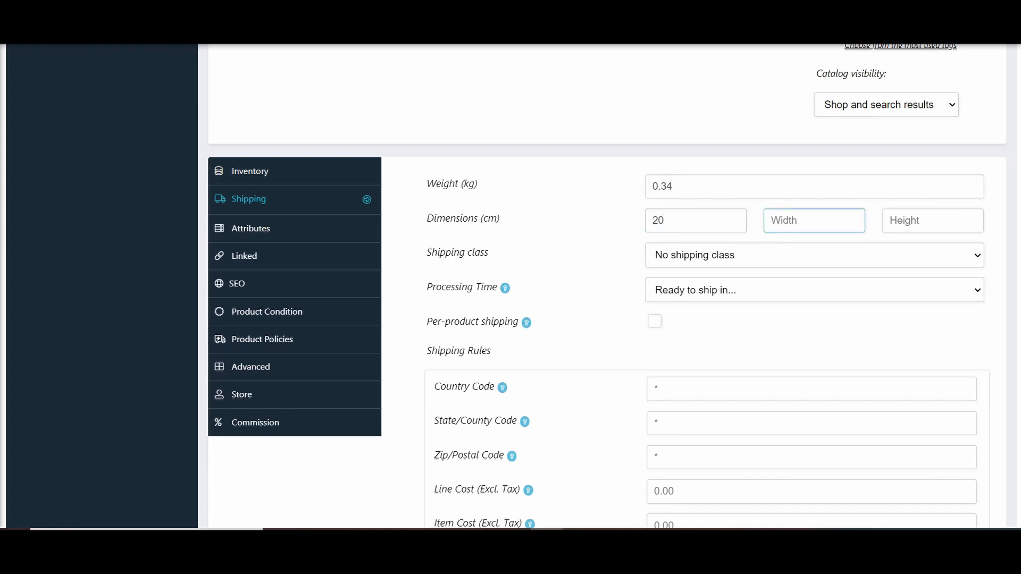
{"action": "left_click", "coordinate": [468, 11]}
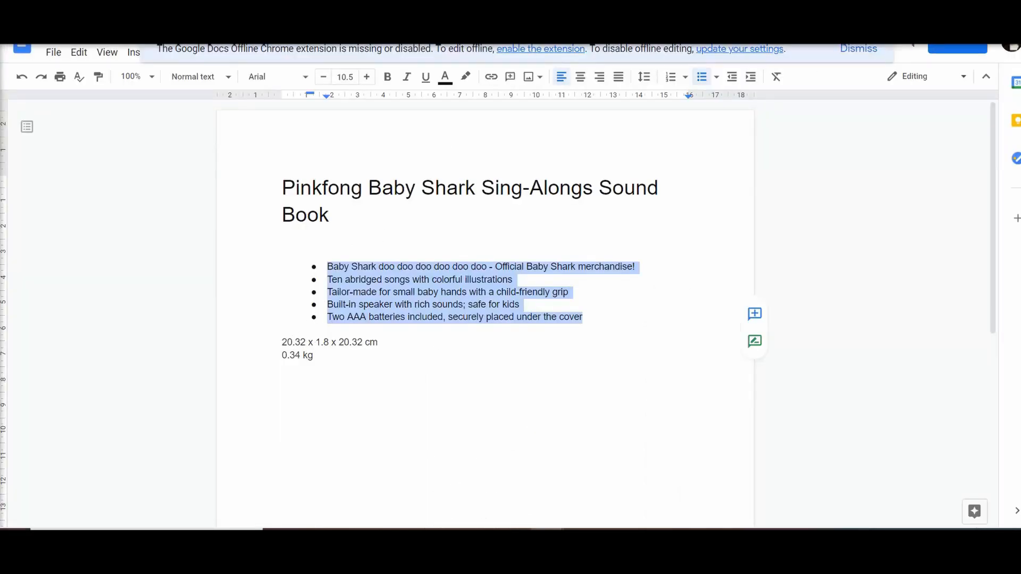
{"action": "left_click", "coordinate": [330, 11]}
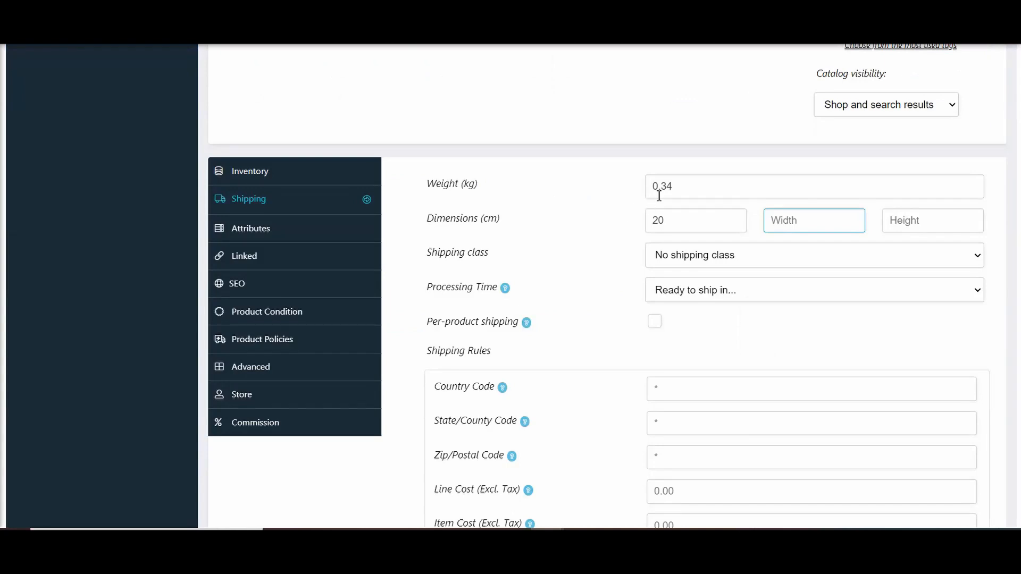
{"action": "left_click", "coordinate": [666, 221]}
{"action": "type", "text": ".32"}
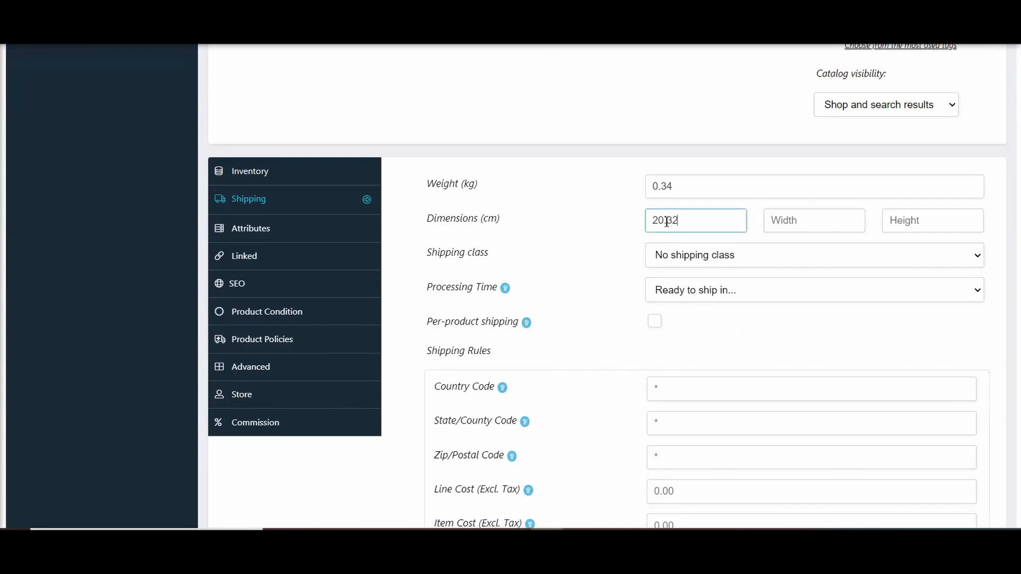
Set the product's height to 20.32 cm and width to 1.8 cm, checking the width in the Google Docs product notes
{"action": "left_click", "coordinate": [814, 229]}
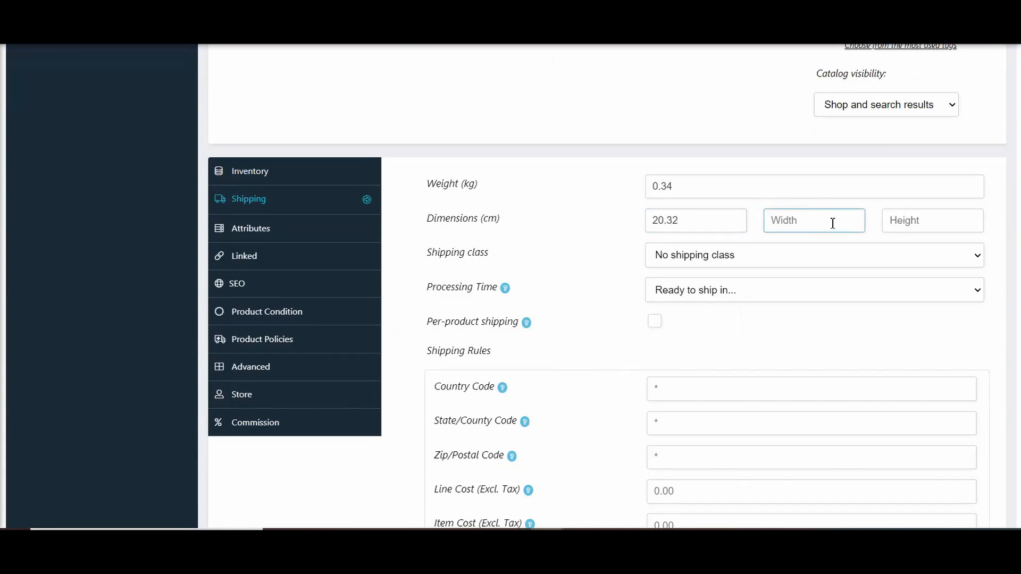
{"action": "left_click", "coordinate": [922, 223]}
{"action": "type", "text": "20.32"}
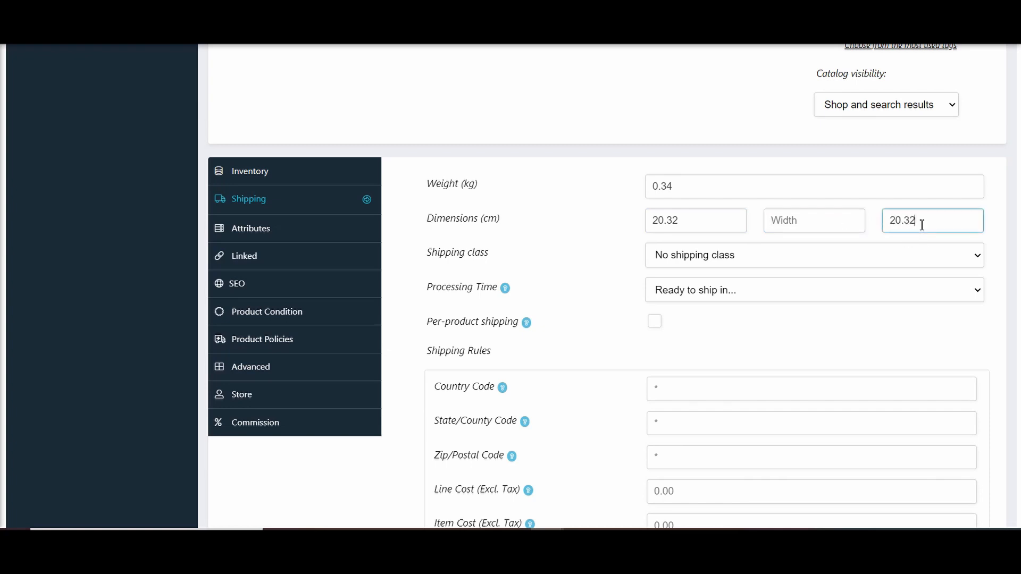
{"action": "key", "text": "ctrl+Tab"}
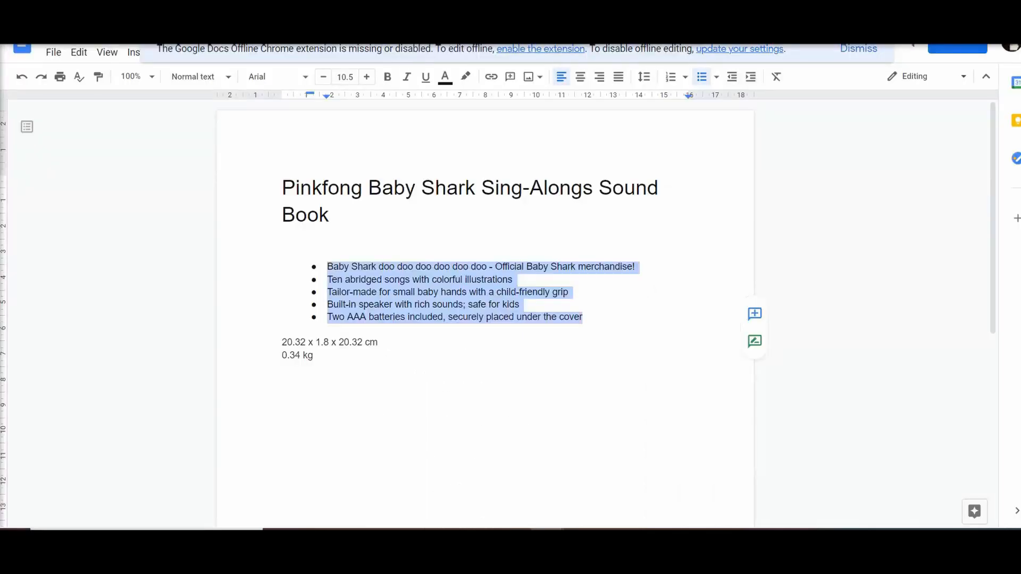
{"action": "key", "text": "ctrl+Tab"}
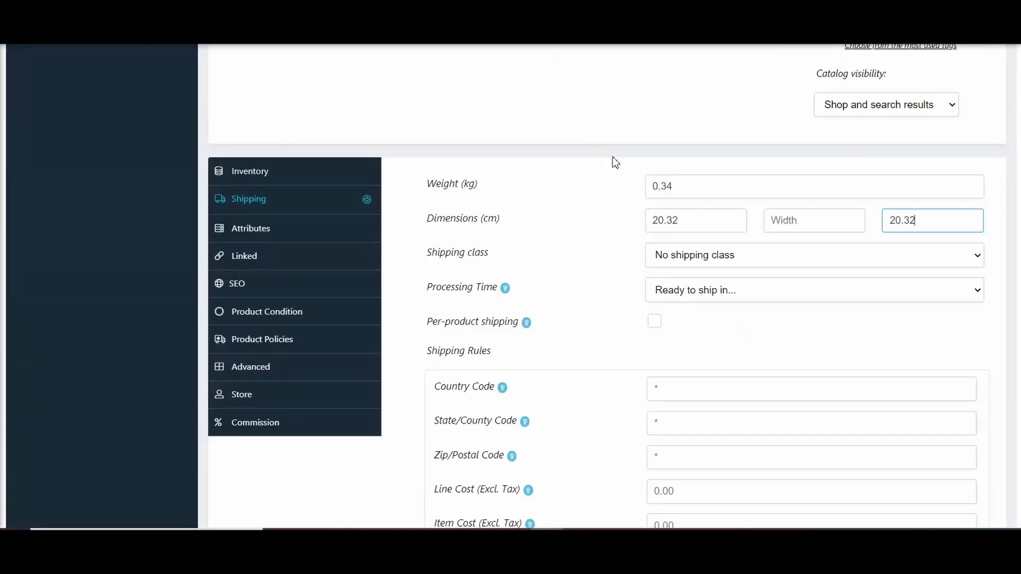
{"action": "left_click", "coordinate": [777, 219]}
{"action": "type", "text": "1.8"}
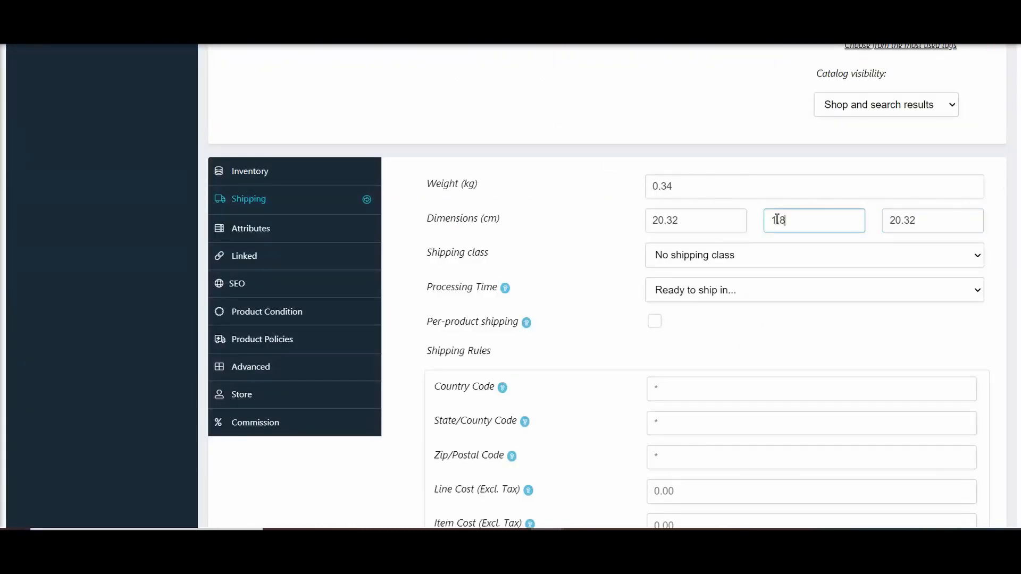
Set the shipping processing time to 3-5 business days and enable per-product shipping
{"action": "left_click", "coordinate": [711, 257]}
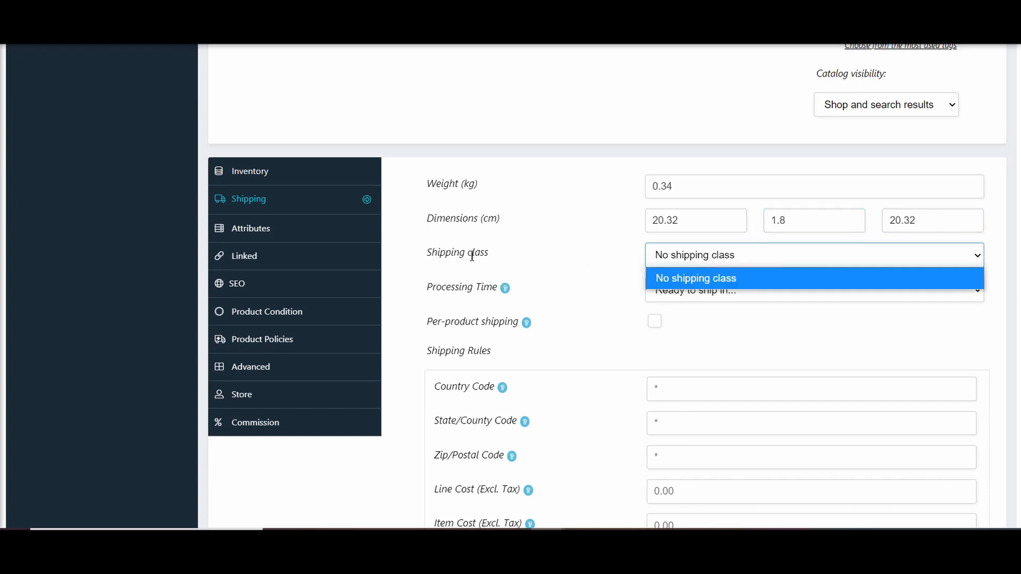
{"action": "left_click", "coordinate": [638, 264]}
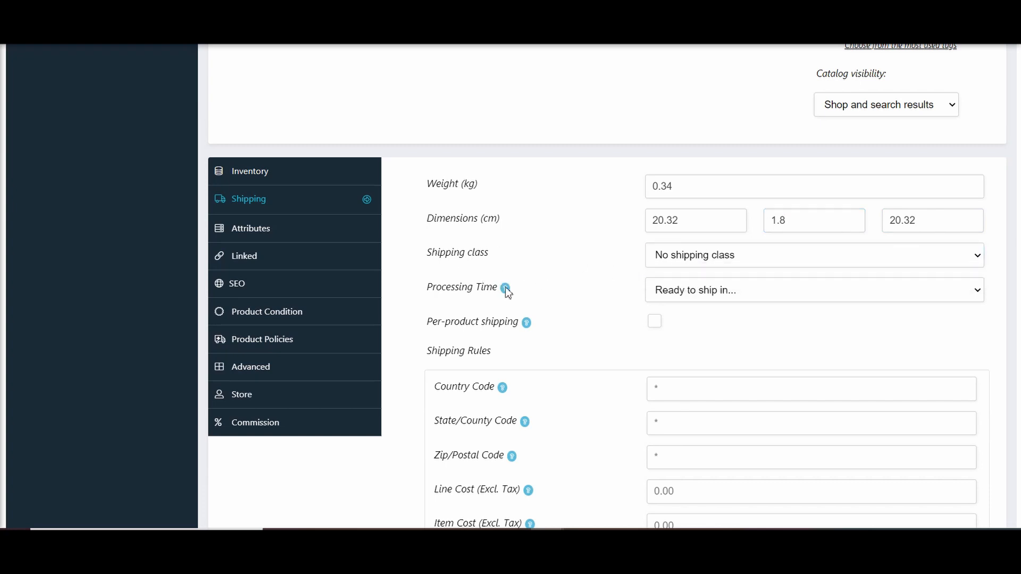
{"action": "mouse_move", "coordinate": [506, 289]}
{"action": "left_click", "coordinate": [668, 290]}
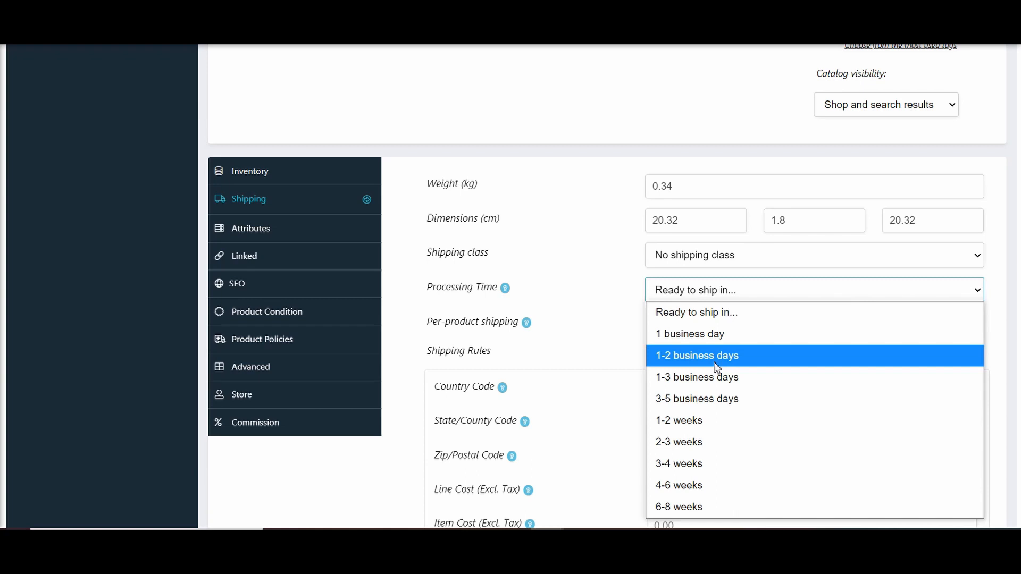
{"action": "left_click", "coordinate": [717, 399]}
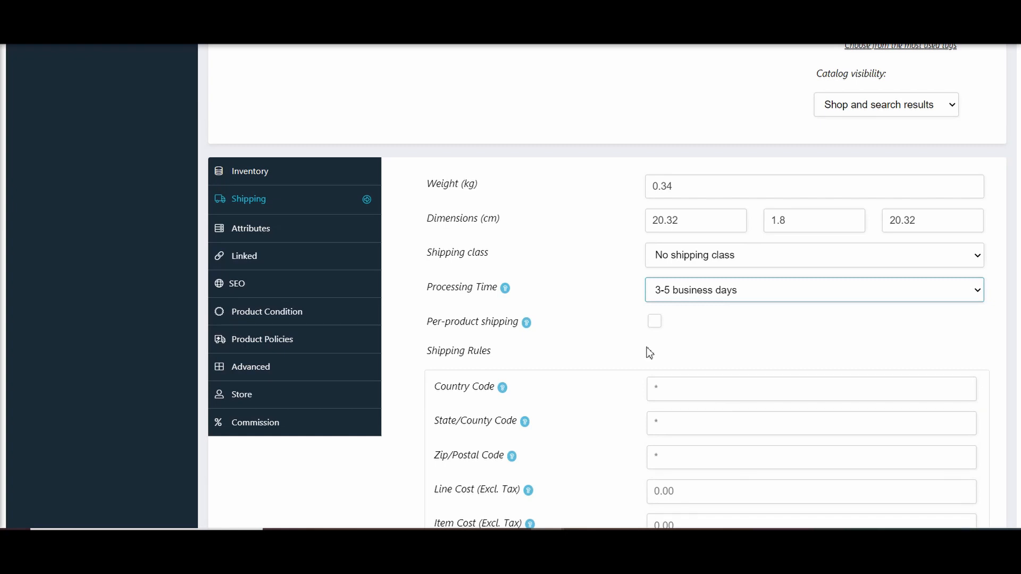
{"action": "left_click", "coordinate": [658, 323]}
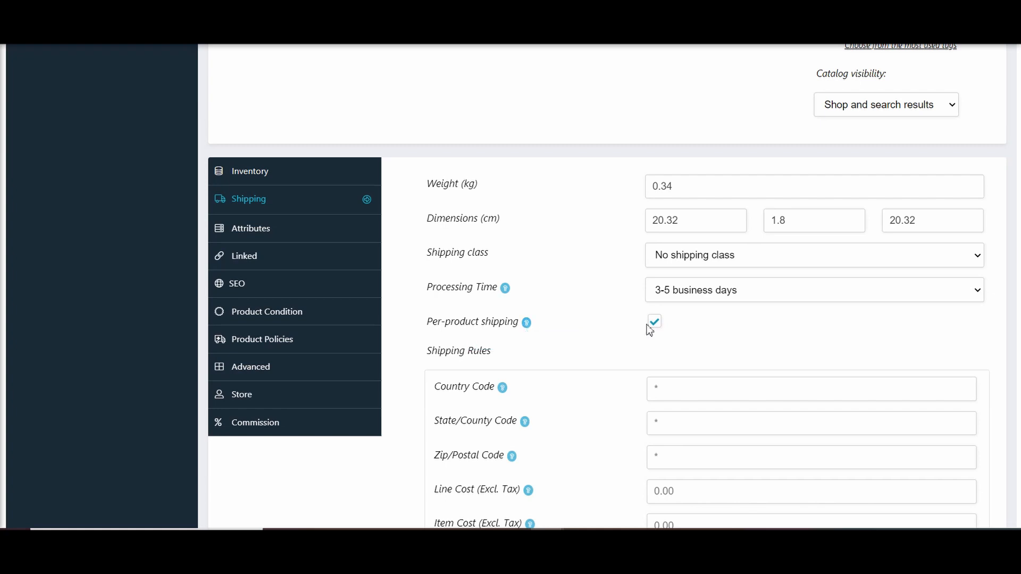
Enter TT as the country code in the product's shipping rule
{"action": "scroll", "coordinate": [560, 353], "scroll_direction": "down", "scroll_amount": 3}
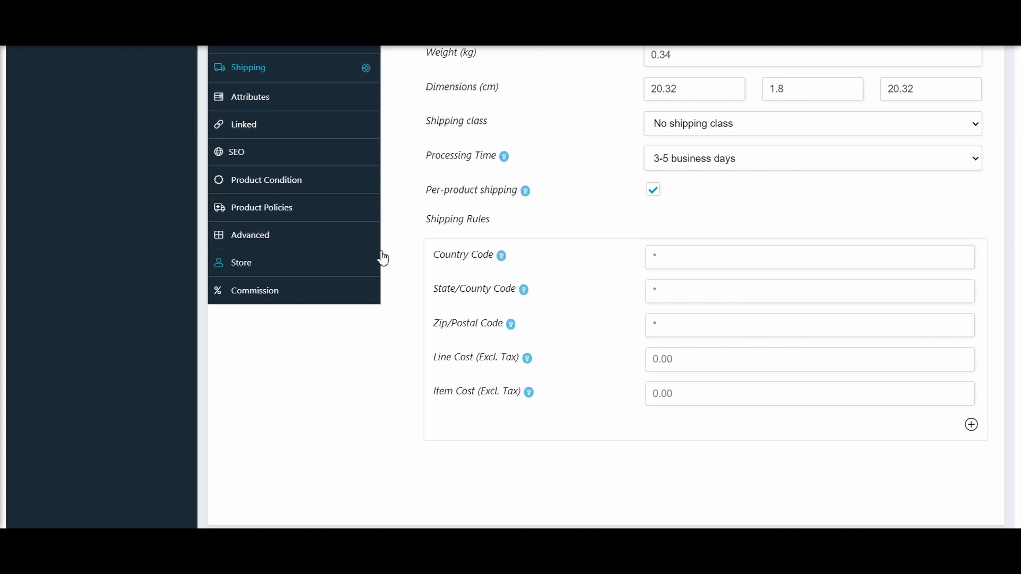
{"action": "left_click", "coordinate": [669, 262]}
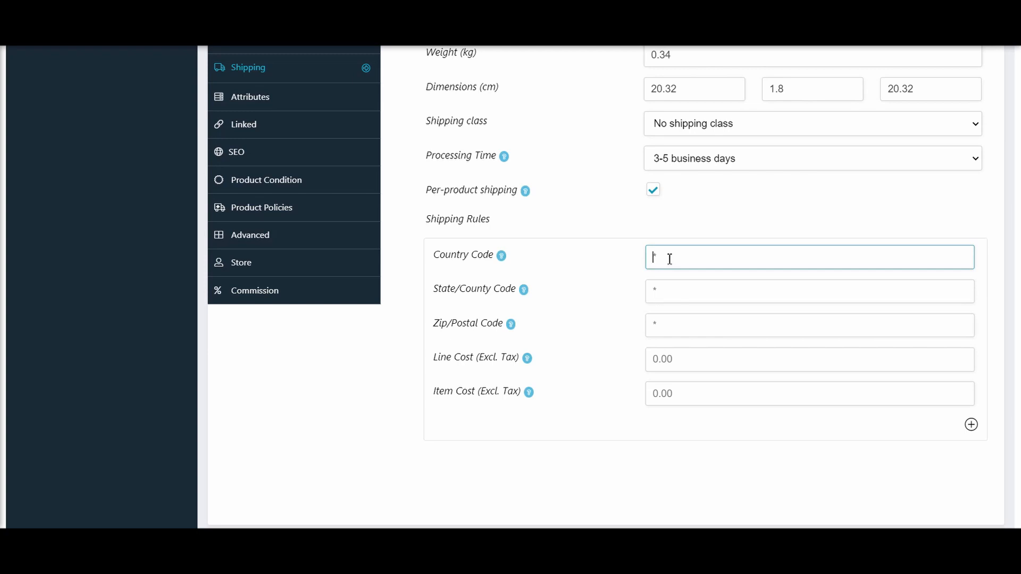
{"action": "type", "text": "TT"}
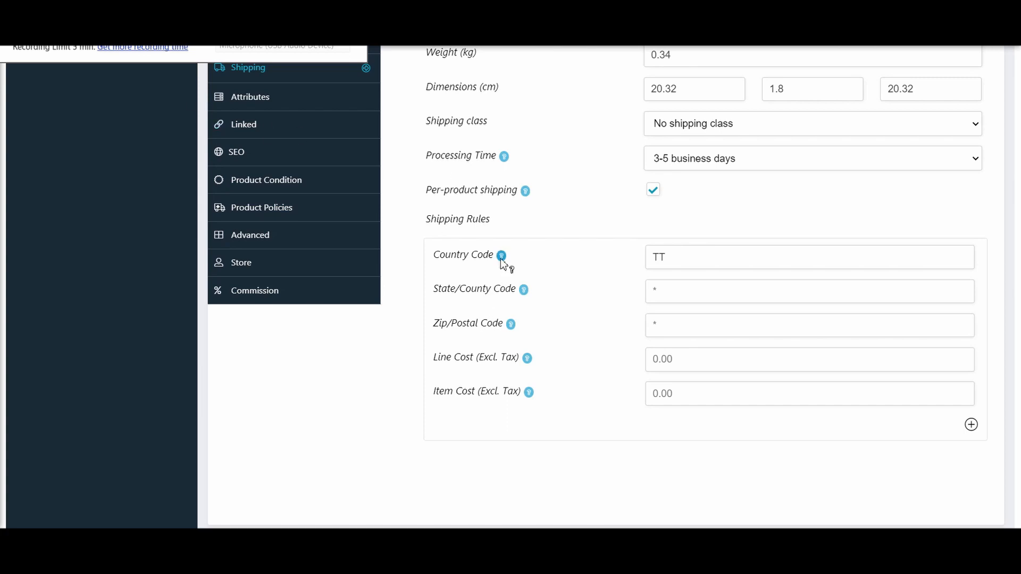
Look up the state codes for Trinidad and Tobago in the How To Upload Products guide and return to the shipping rule
{"action": "left_click", "coordinate": [661, 290]}
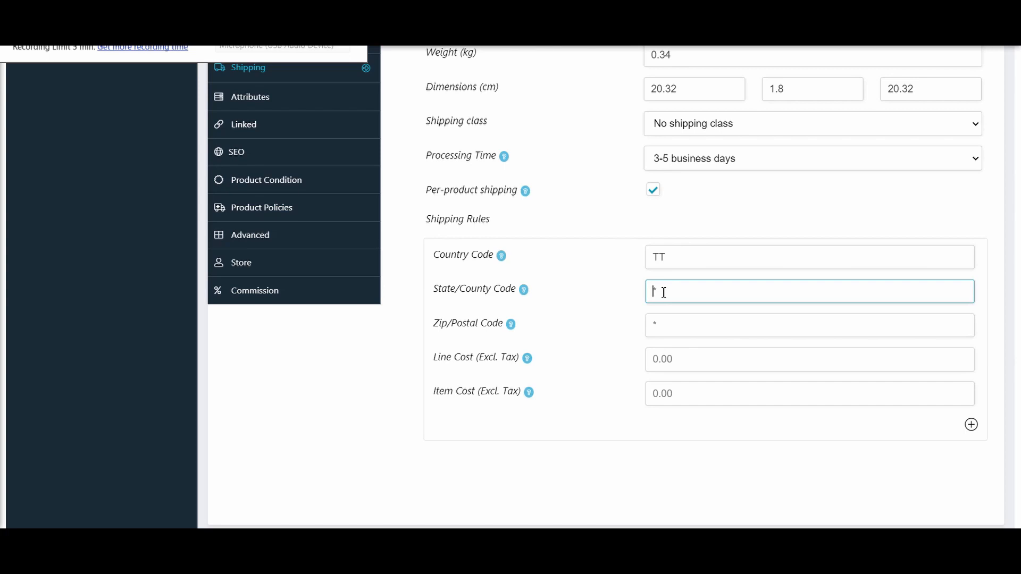
{"action": "left_click", "coordinate": [547, 539]}
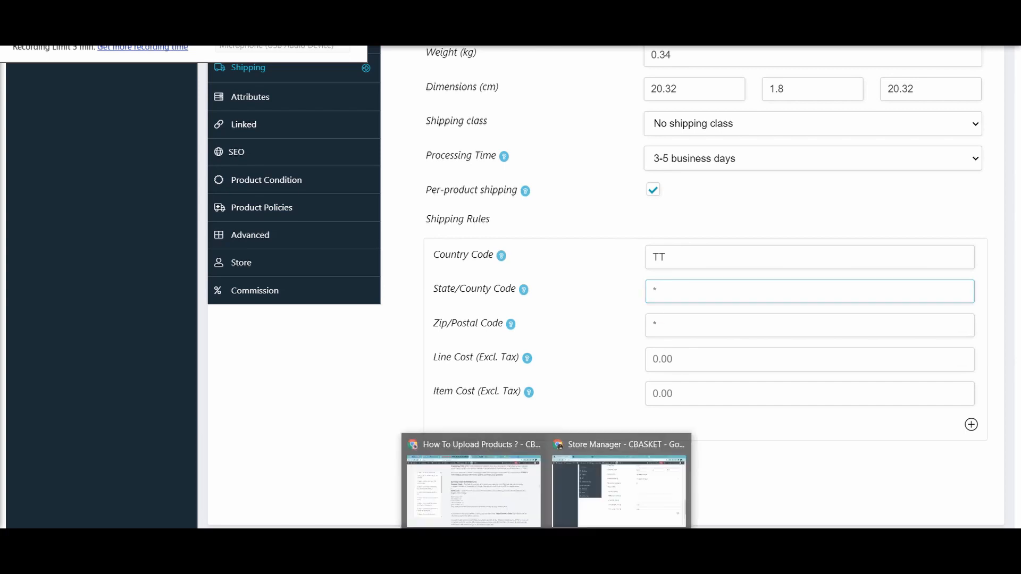
{"action": "left_click", "coordinate": [483, 506]}
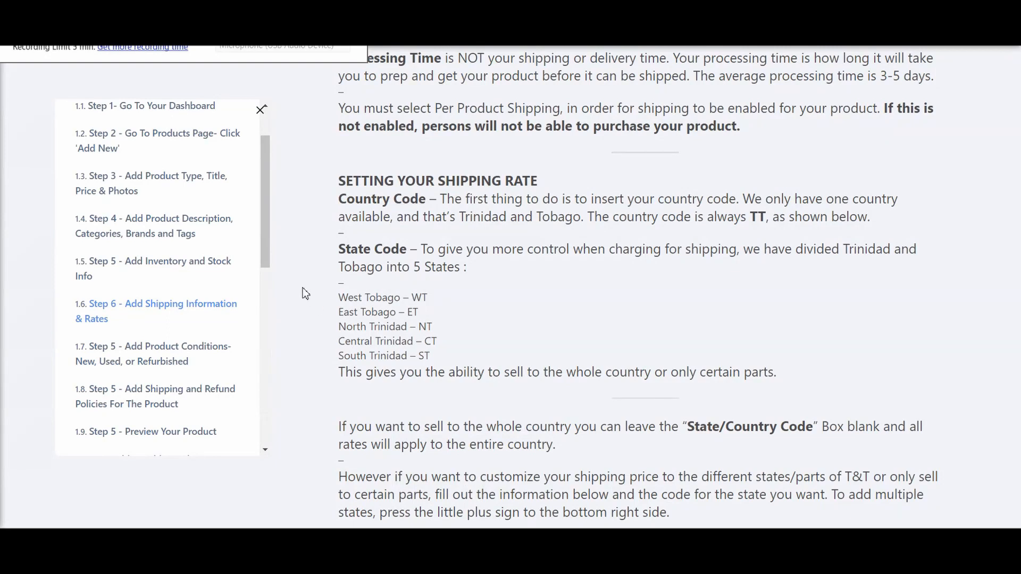
{"action": "left_click_drag", "start_coordinate": [303, 291], "coordinate": [401, 295]}
{"action": "left_click_drag", "start_coordinate": [451, 359], "coordinate": [337, 296]}
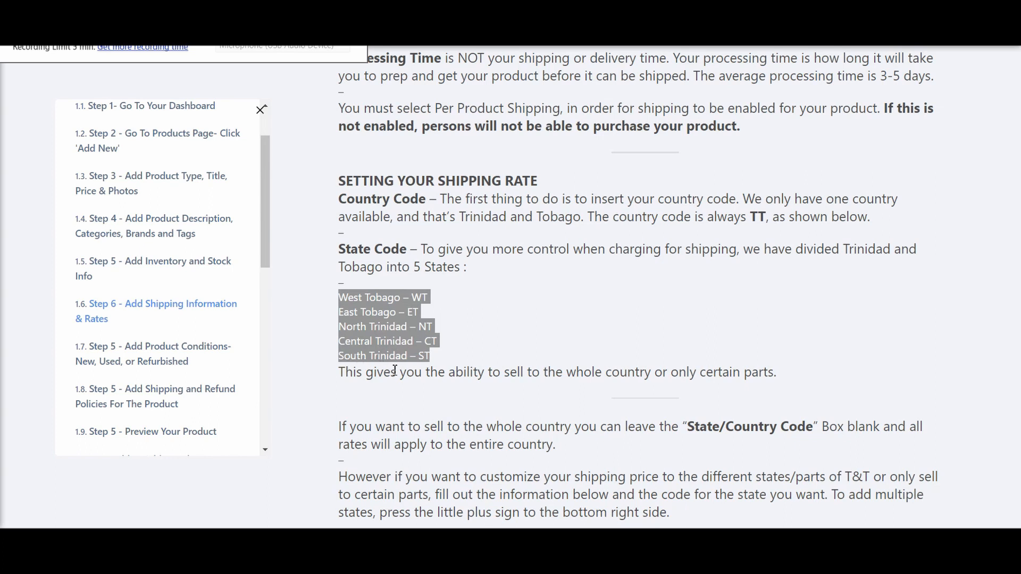
{"action": "left_click", "coordinate": [450, 348]}
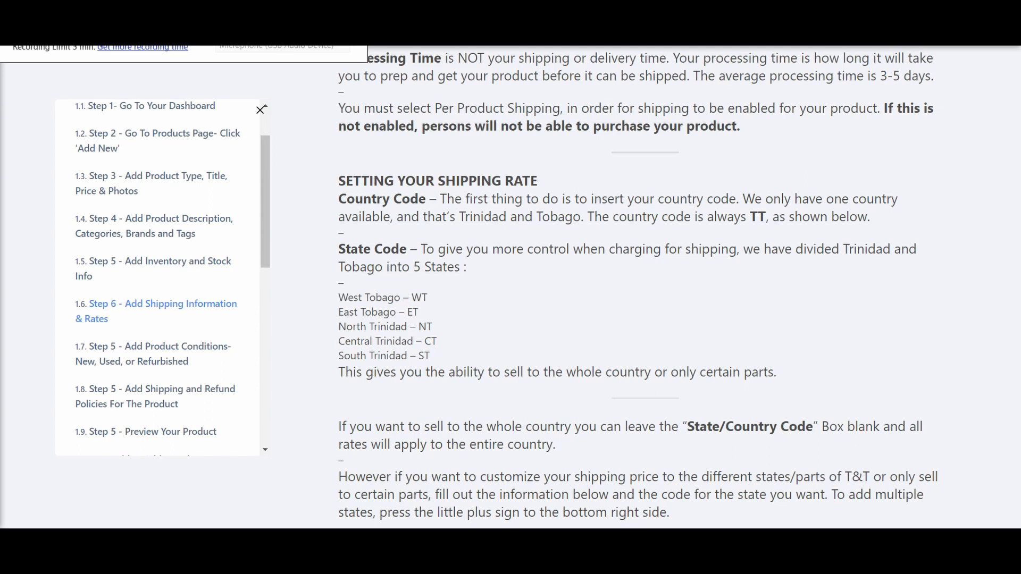
{"action": "left_click", "coordinate": [585, 506]}
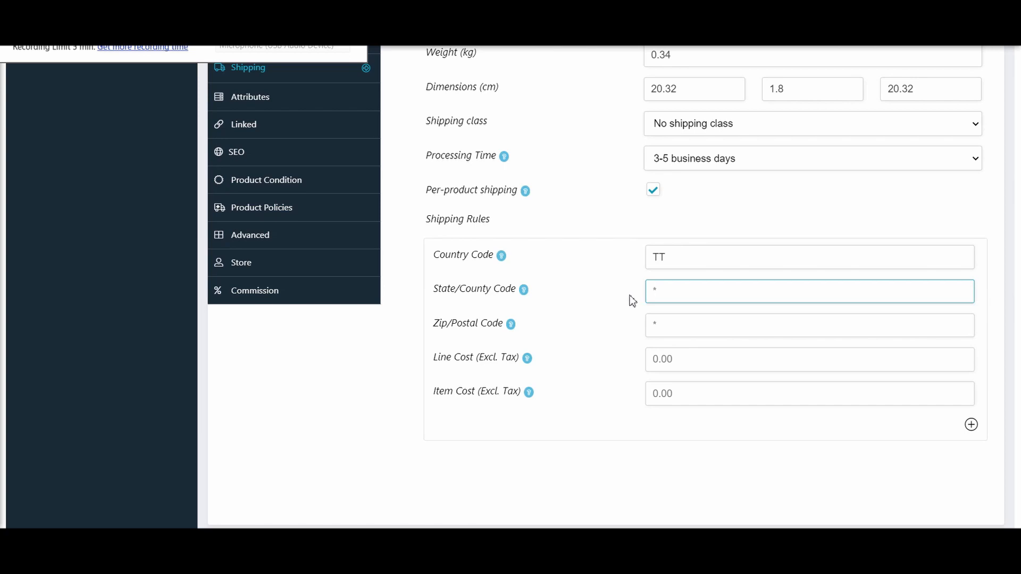
Set the shipping rule's line cost to 20 and item cost to 15, both excluding tax
{"action": "left_click", "coordinate": [675, 332]}
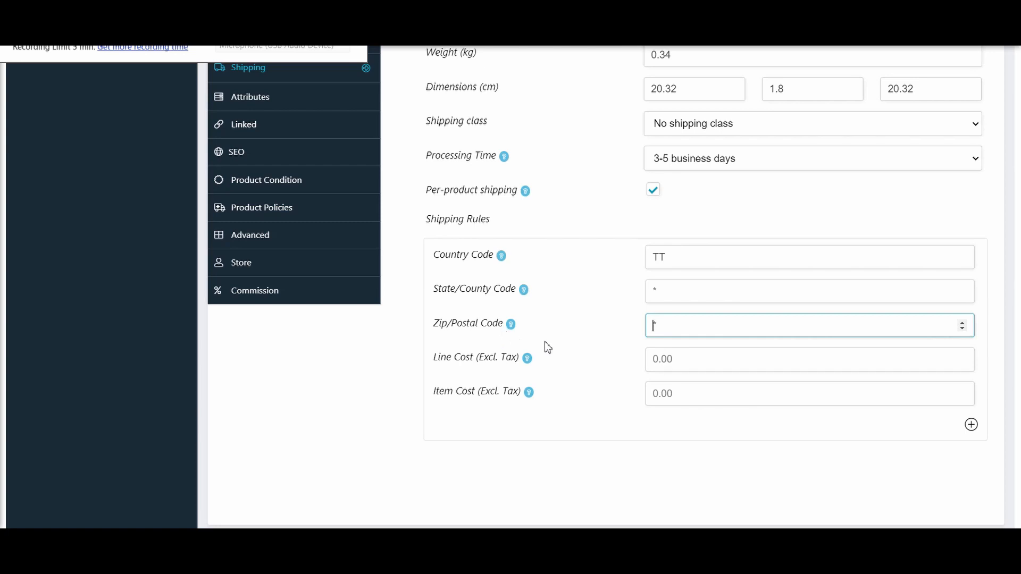
{"action": "left_click", "coordinate": [653, 360]}
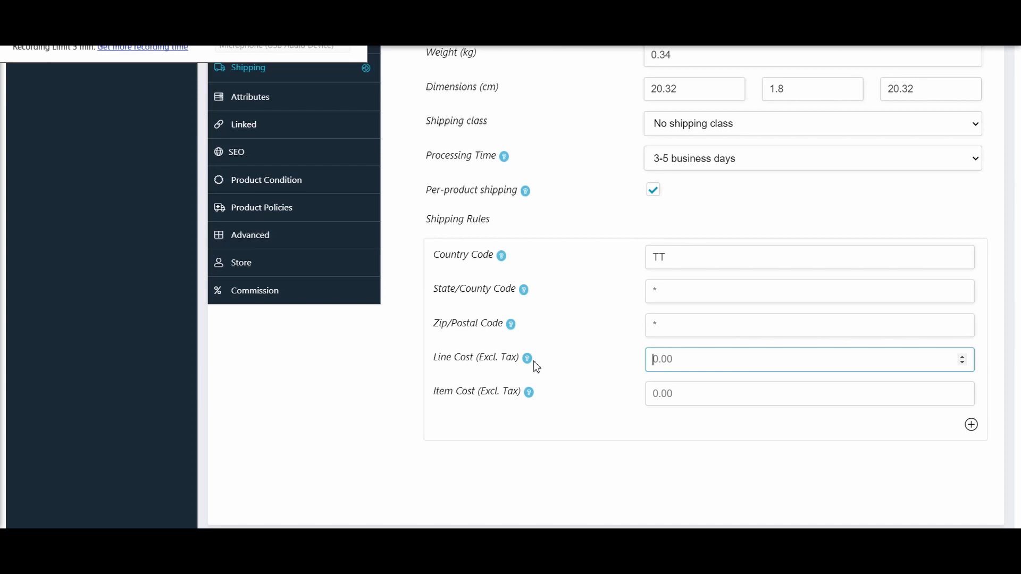
{"action": "type", "text": "20"}
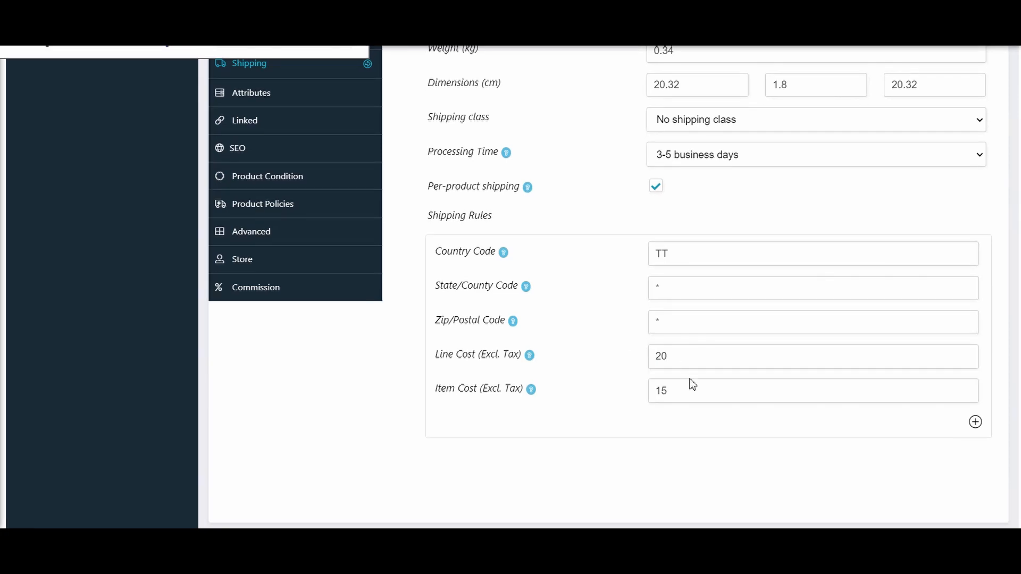
{"action": "left_click", "coordinate": [689, 399]}
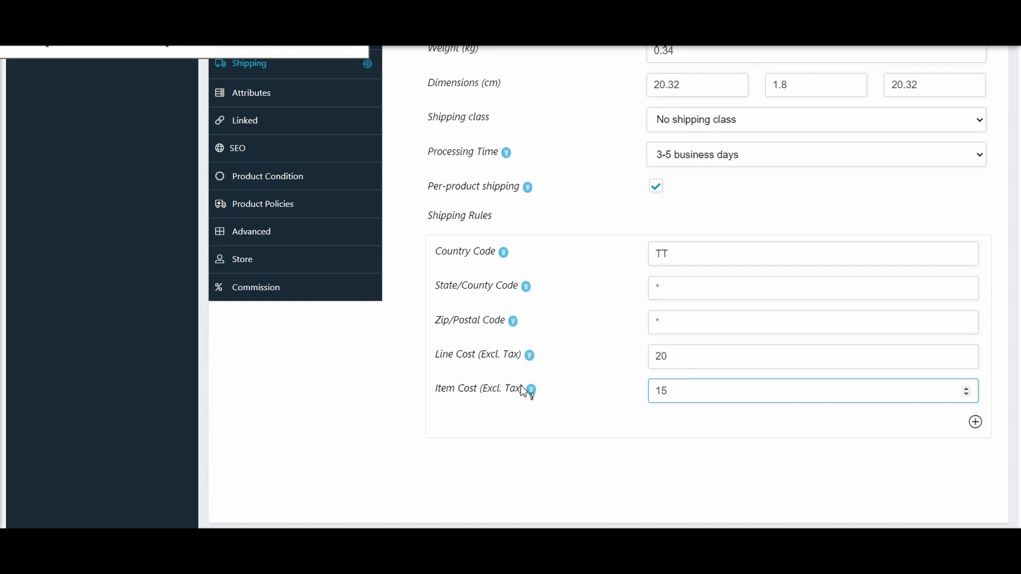
{"action": "left_click", "coordinate": [437, 395]}
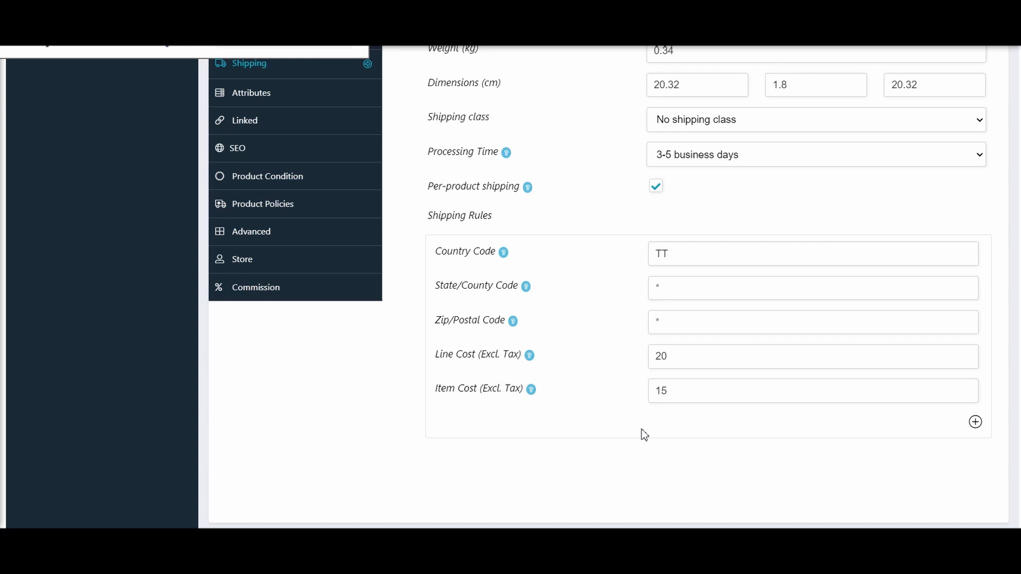
Set the state/county code of the product's TT shipping rule to WT
{"action": "scroll", "coordinate": [604, 439], "scroll_direction": "down", "scroll_amount": 3}
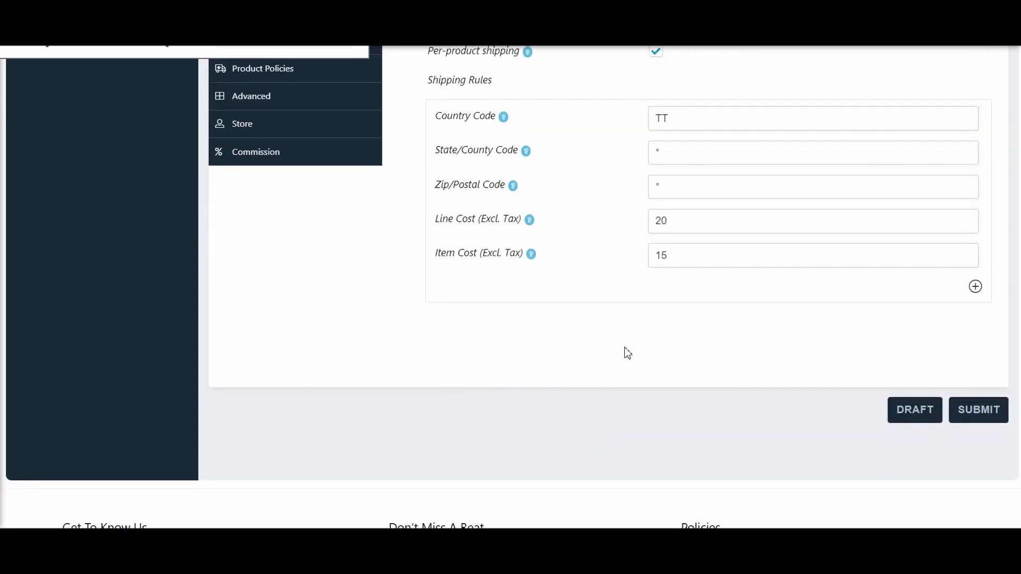
{"action": "scroll", "coordinate": [626, 352], "scroll_direction": "up", "scroll_amount": 3}
{"action": "scroll", "coordinate": [611, 330], "scroll_direction": "up", "scroll_amount": 1}
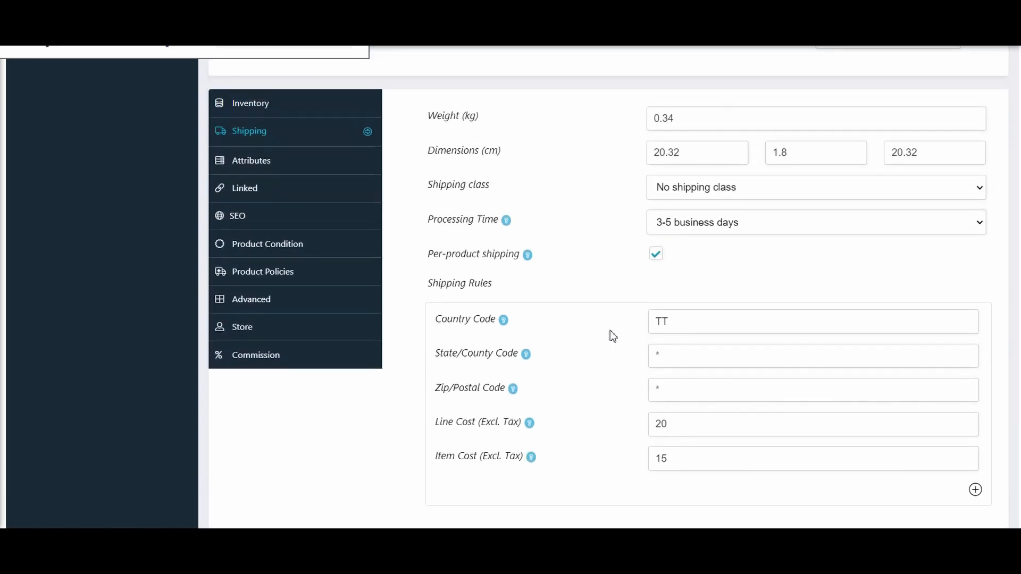
{"action": "scroll", "coordinate": [610, 330], "scroll_direction": "down", "scroll_amount": 1}
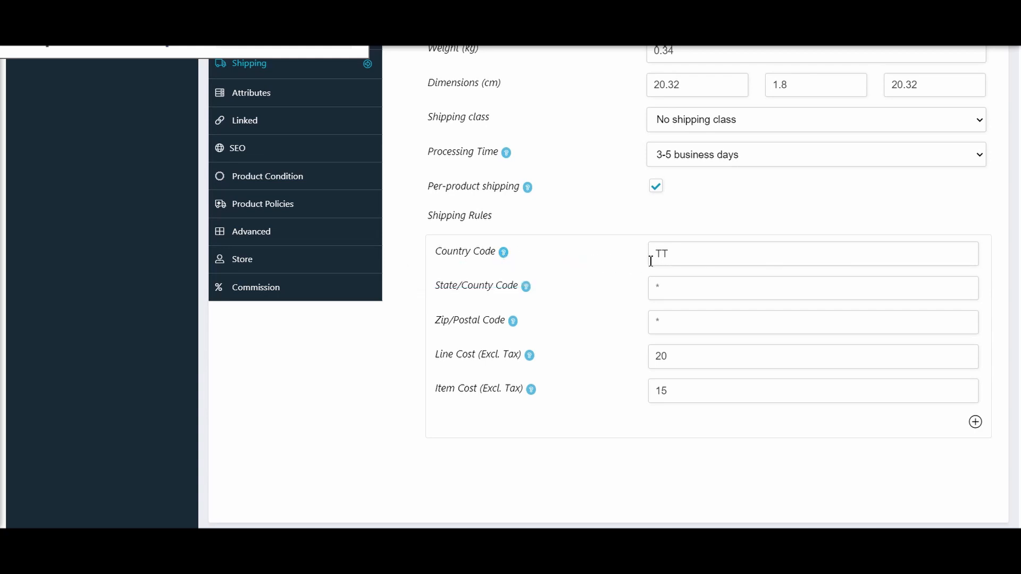
{"action": "left_click", "coordinate": [664, 285]}
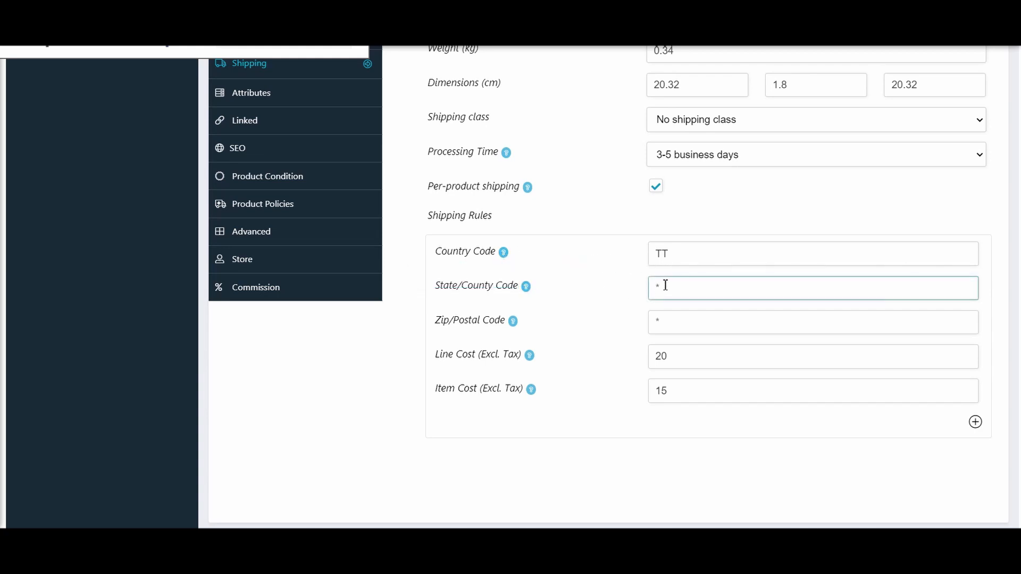
{"action": "type", "text": "WT"}
{"action": "left_click", "coordinate": [677, 362]}
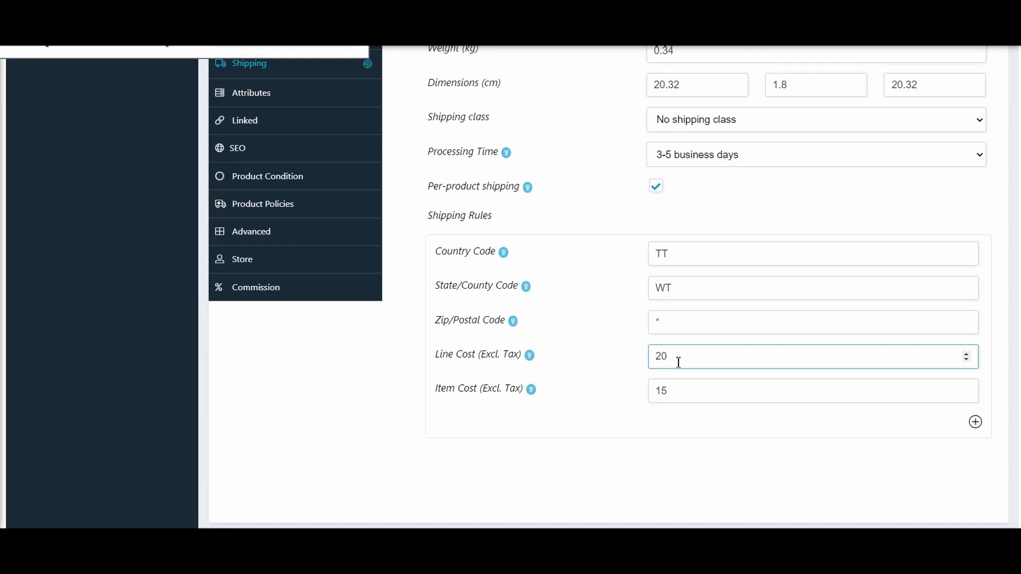
Add a second shipping rule with country code TT and state/county code ET
{"action": "left_click", "coordinate": [974, 423]}
{"action": "scroll", "coordinate": [618, 417], "scroll_direction": "down", "scroll_amount": 2}
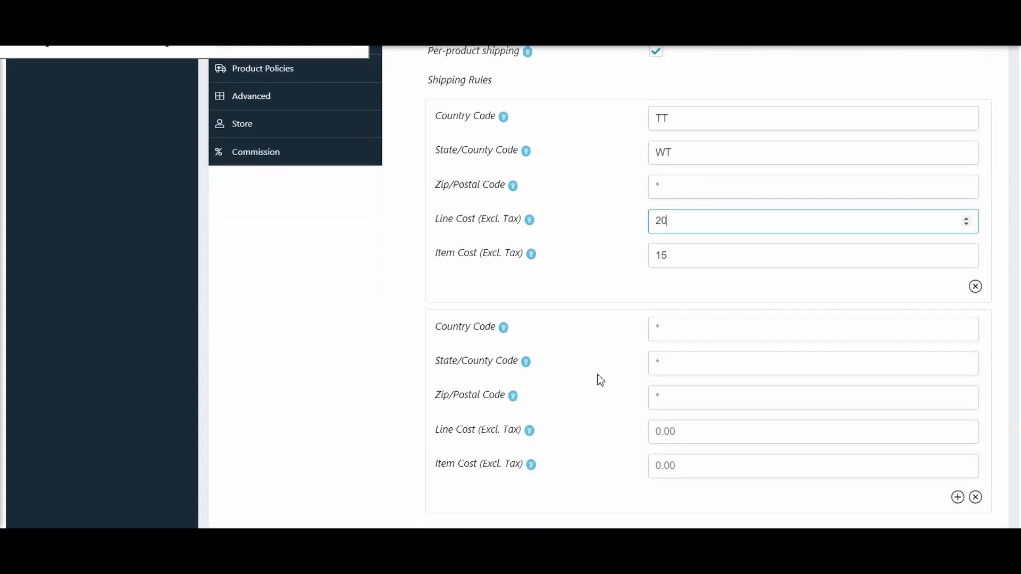
{"action": "left_click", "coordinate": [665, 330]}
{"action": "type", "text": "T"}
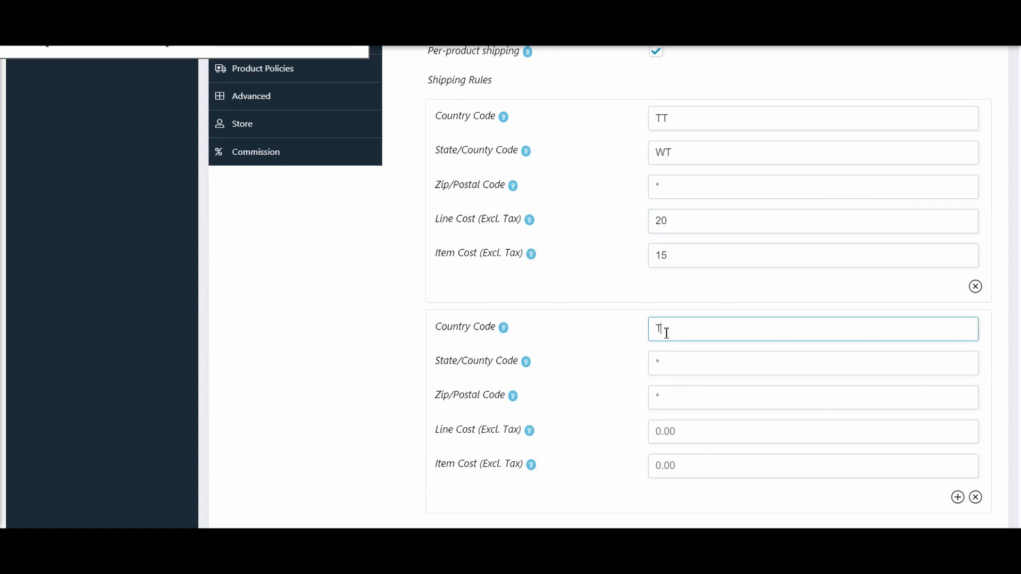
{"action": "type", "text": "T"}
{"action": "left_click", "coordinate": [662, 363]}
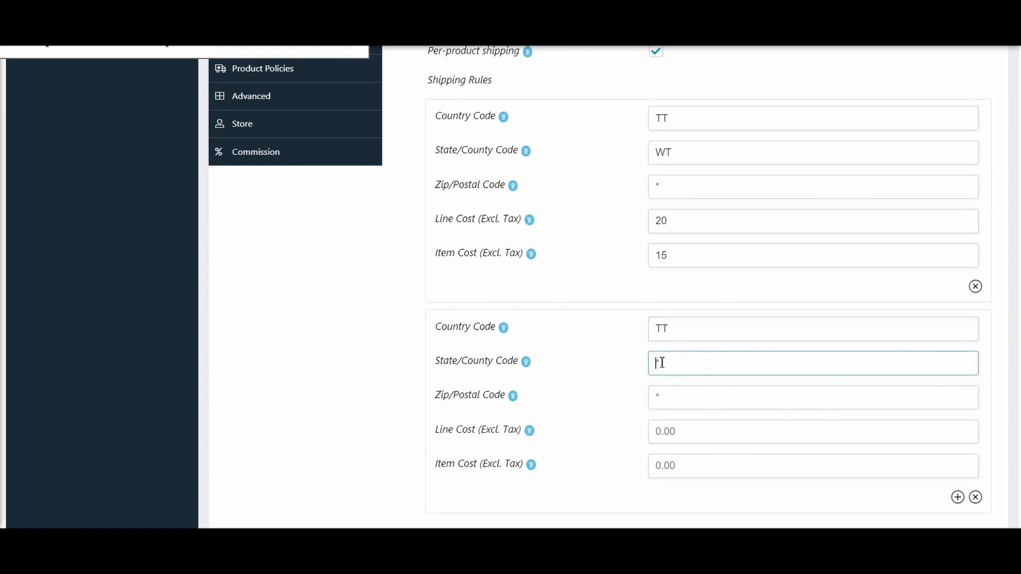
{"action": "type", "text": "ET"}
Set the ET shipping rule's line cost to 40 and item cost to 15, both excluding tax
{"action": "left_click", "coordinate": [674, 433]}
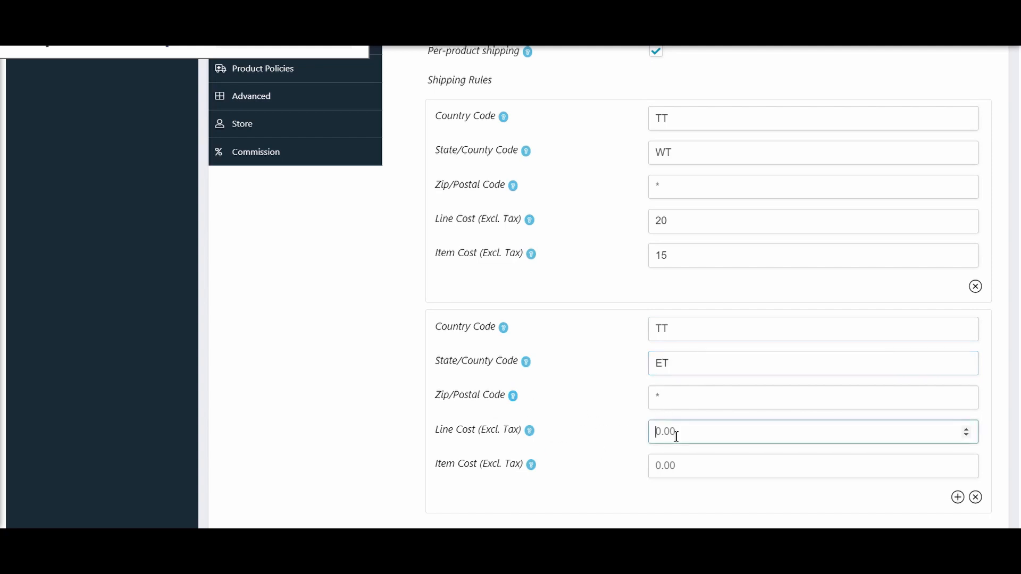
{"action": "type", "text": "20"}
{"action": "key", "text": "BackSpace"}
{"action": "key", "text": "BackSpace"}
{"action": "type", "text": "40"}
{"action": "left_click", "coordinate": [676, 460]}
{"action": "type", "text": "15"}
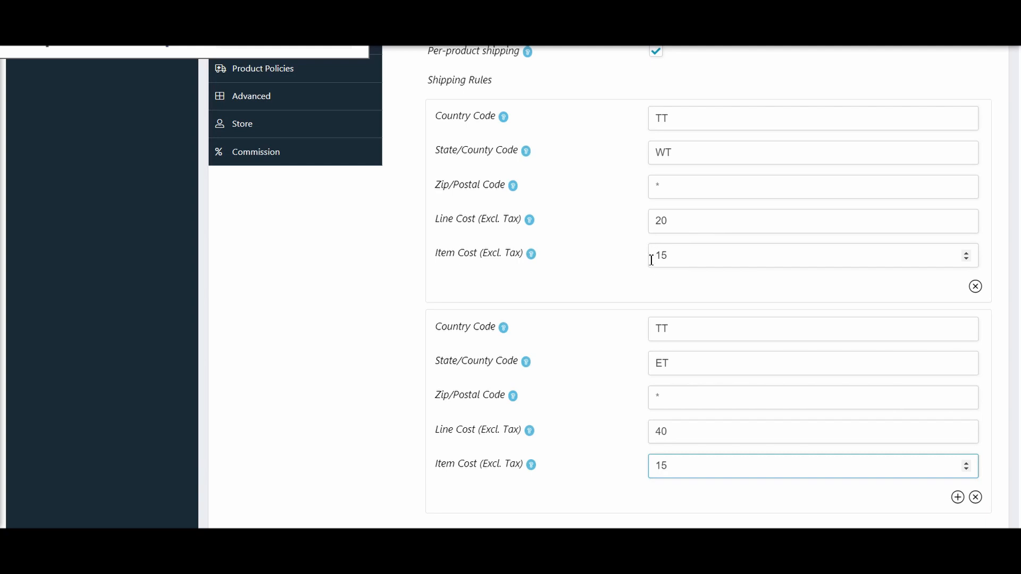
Check both shipping rules and submit the product for publication
{"action": "scroll", "coordinate": [646, 271], "scroll_direction": "down", "scroll_amount": 1}
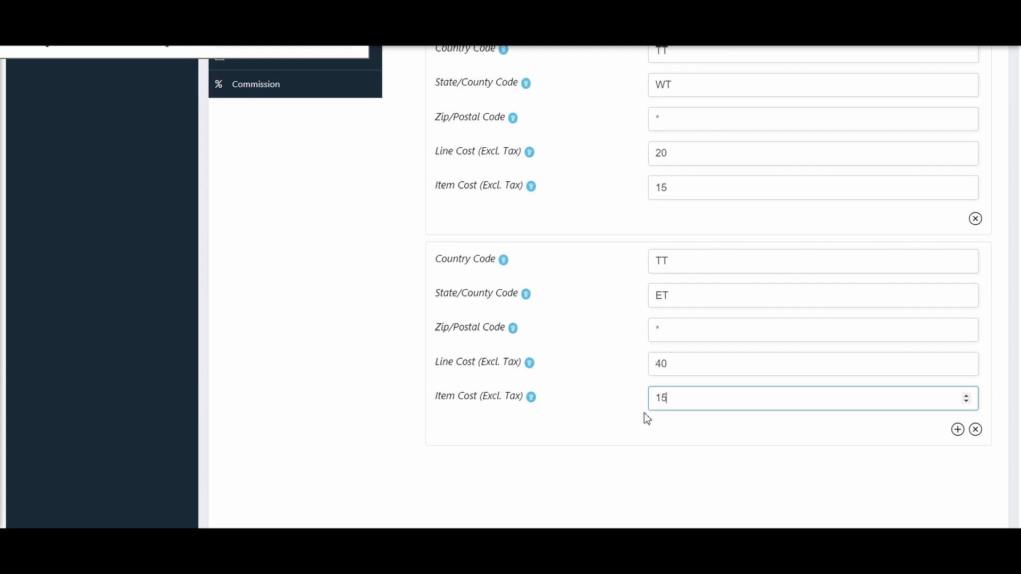
{"action": "scroll", "coordinate": [697, 456], "scroll_direction": "down", "scroll_amount": 5}
{"action": "scroll", "coordinate": [697, 456], "scroll_direction": "up", "scroll_amount": 3}
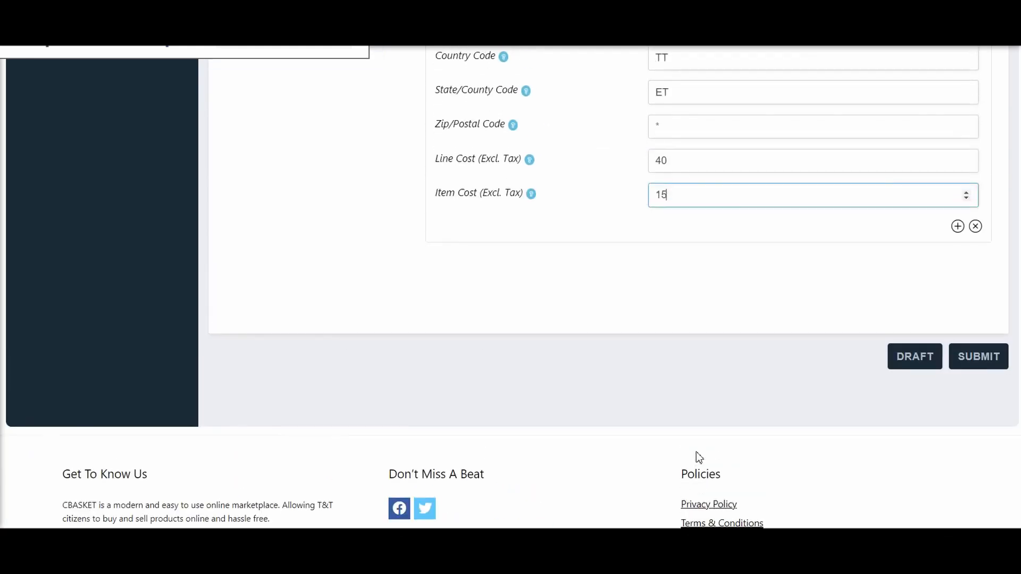
{"action": "scroll", "coordinate": [700, 458], "scroll_direction": "up", "scroll_amount": 4}
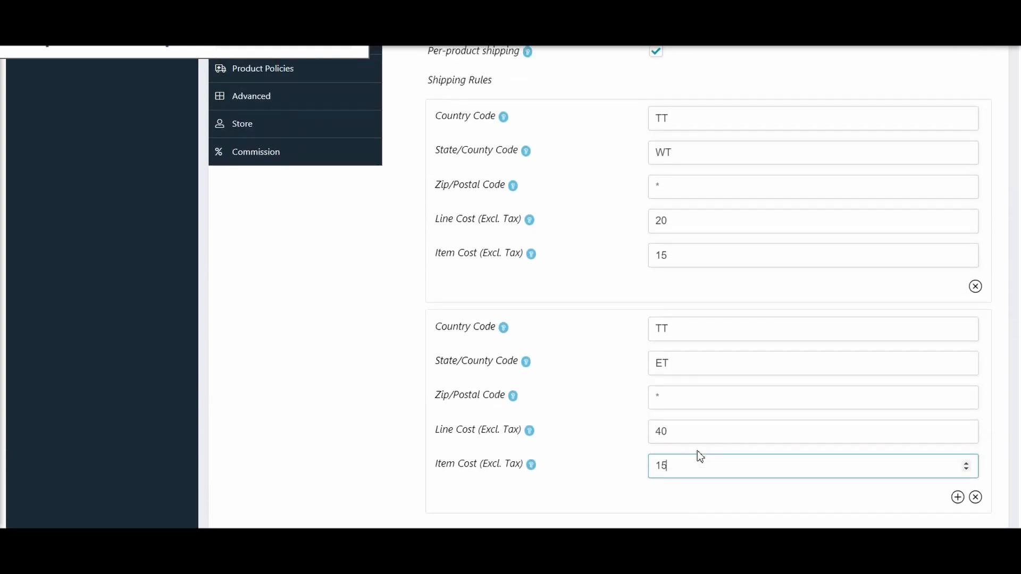
{"action": "scroll", "coordinate": [700, 457], "scroll_direction": "down", "scroll_amount": 3}
{"action": "left_click", "coordinate": [982, 489]}
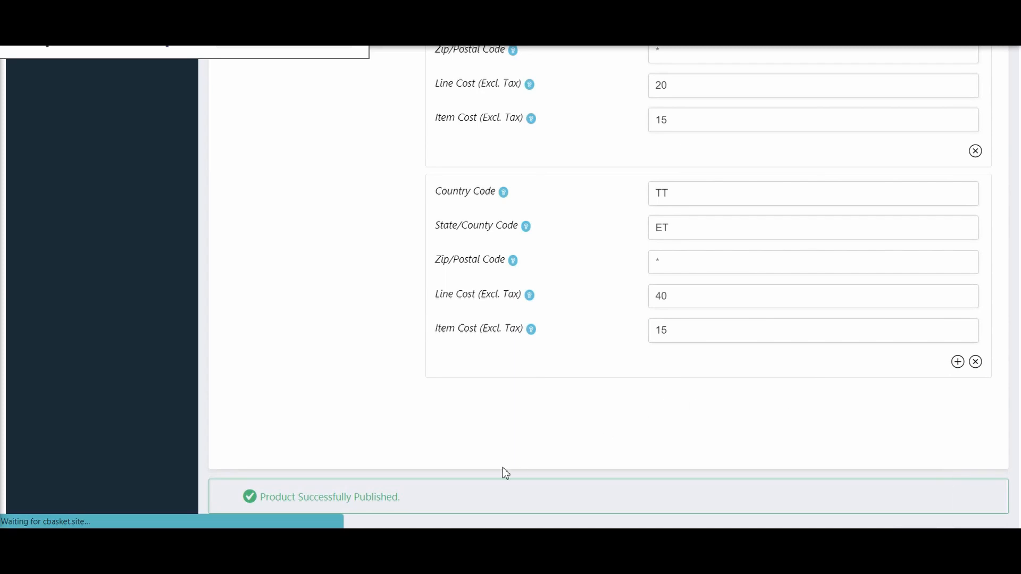
Open the published product's storefront page in a separate browser tab
{"action": "scroll", "coordinate": [482, 366], "scroll_direction": "up", "scroll_amount": 4}
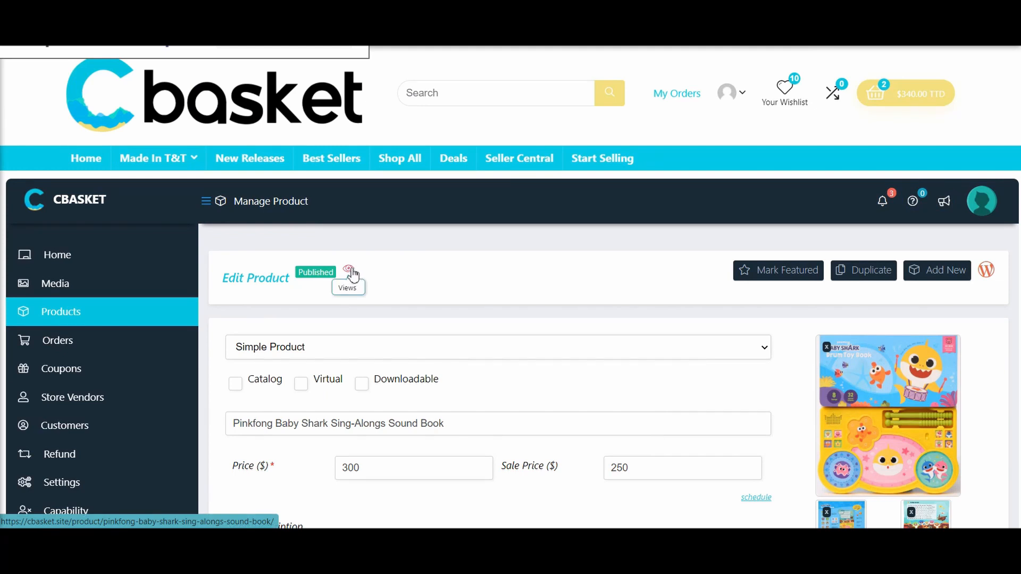
{"action": "right_click", "coordinate": [352, 270]}
{"action": "left_click", "coordinate": [379, 278]}
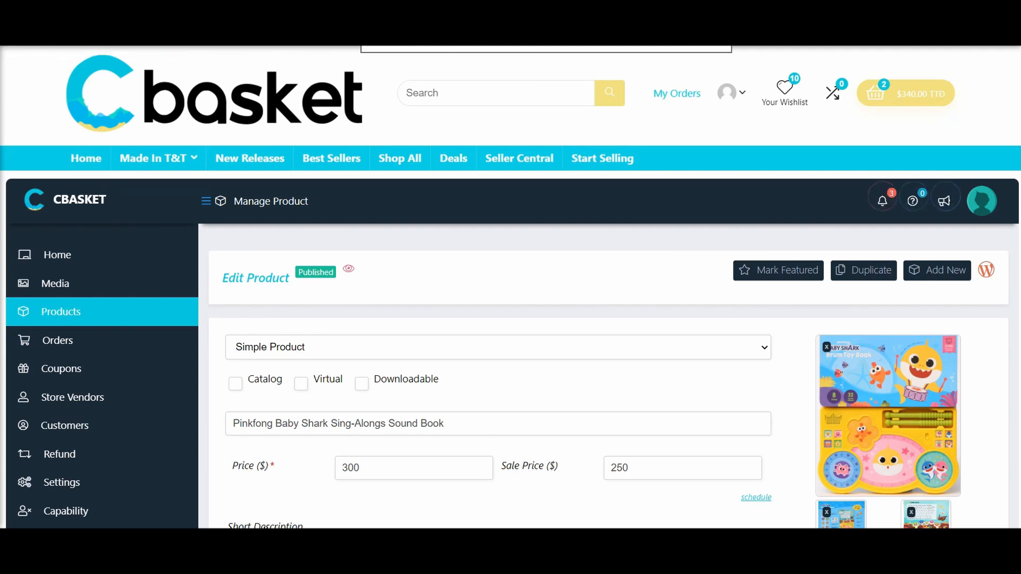
{"action": "left_click", "coordinate": [412, 16]}
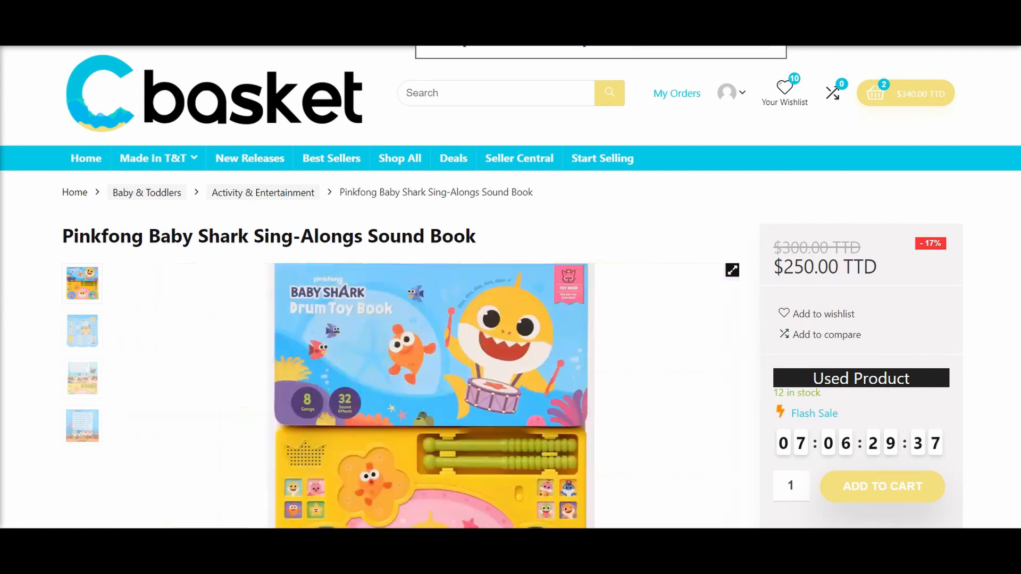
Review the storefront page's price, stock, product condition, short description, categories and tags
{"action": "scroll", "coordinate": [968, 310], "scroll_direction": "down", "scroll_amount": 1}
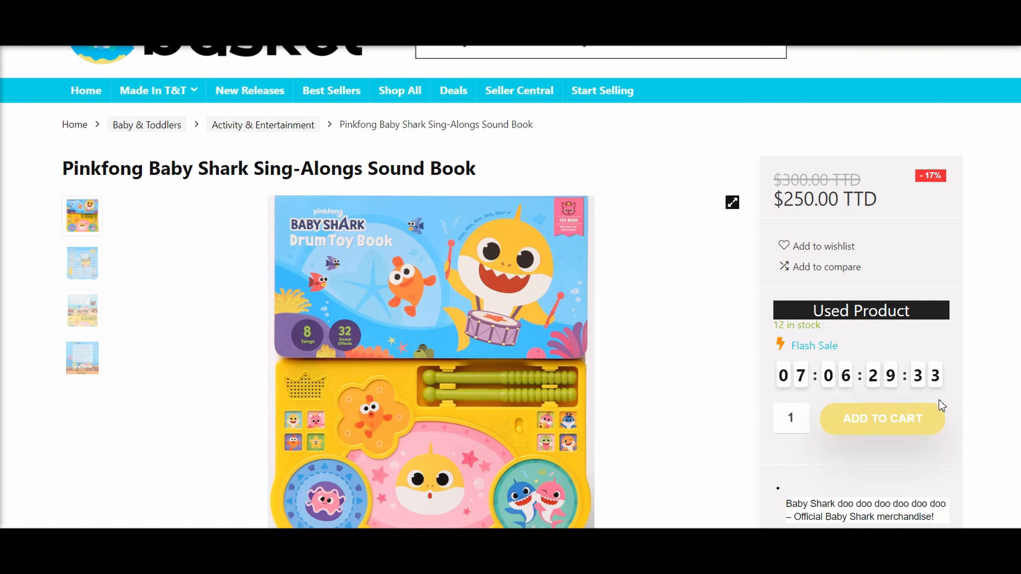
{"action": "scroll", "coordinate": [970, 405], "scroll_direction": "down", "scroll_amount": 1}
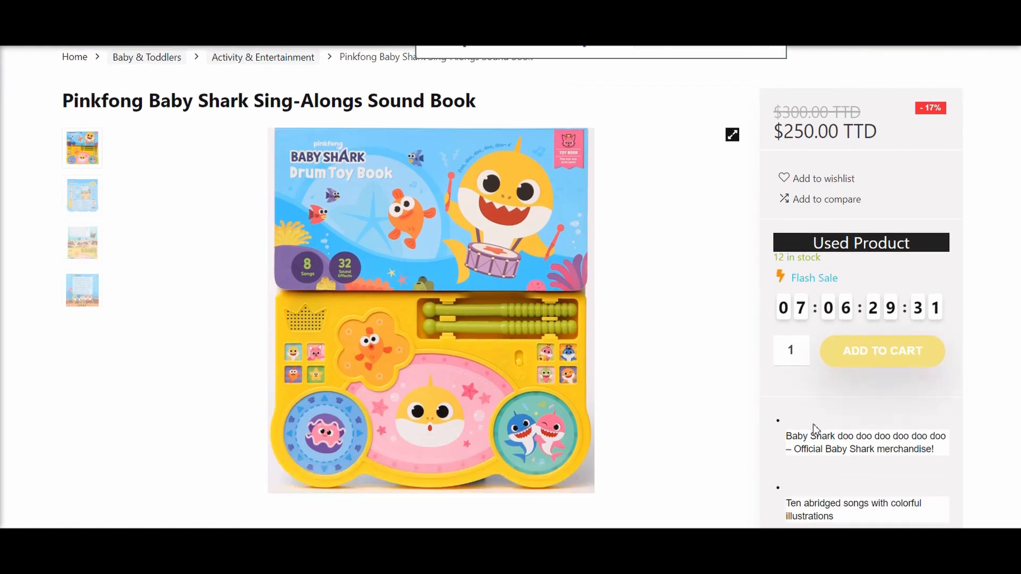
{"action": "scroll", "coordinate": [822, 447], "scroll_direction": "down", "scroll_amount": 1}
{"action": "scroll", "coordinate": [819, 394], "scroll_direction": "down", "scroll_amount": 1}
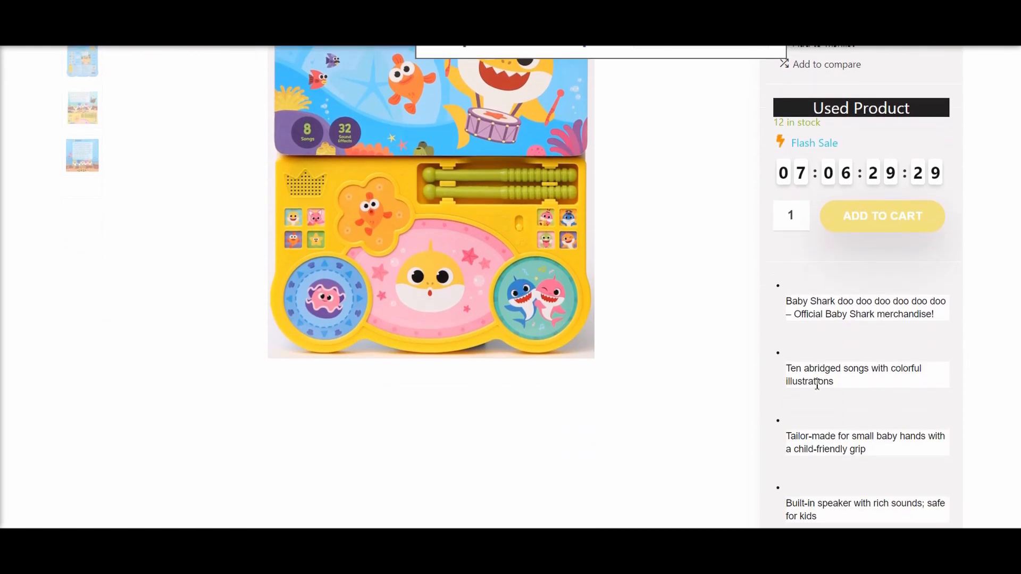
{"action": "scroll", "coordinate": [824, 359], "scroll_direction": "down", "scroll_amount": 2}
{"action": "scroll", "coordinate": [820, 361], "scroll_direction": "down", "scroll_amount": 2}
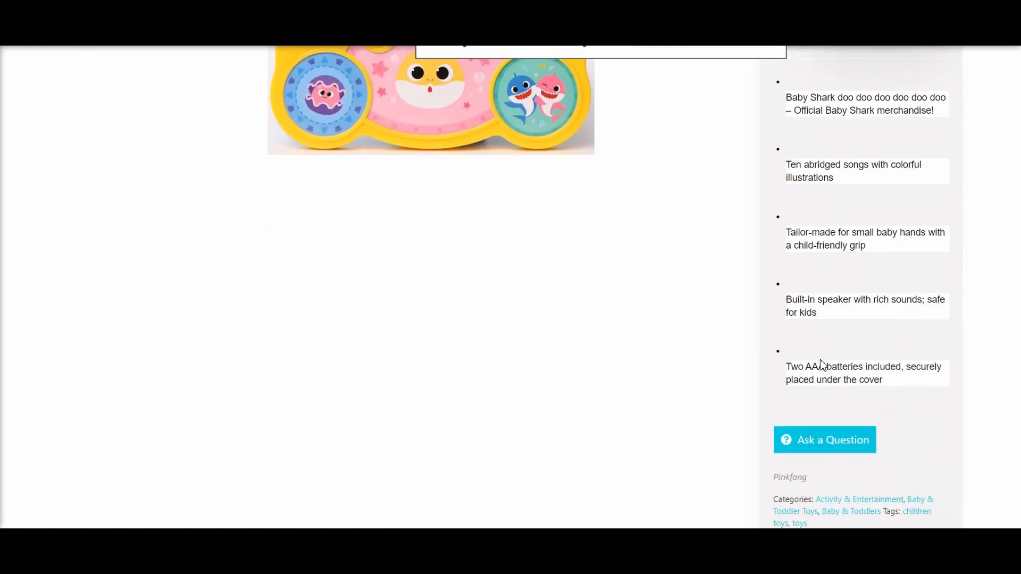
{"action": "scroll", "coordinate": [821, 361], "scroll_direction": "up", "scroll_amount": 4}
{"action": "scroll", "coordinate": [821, 362], "scroll_direction": "up", "scroll_amount": 2}
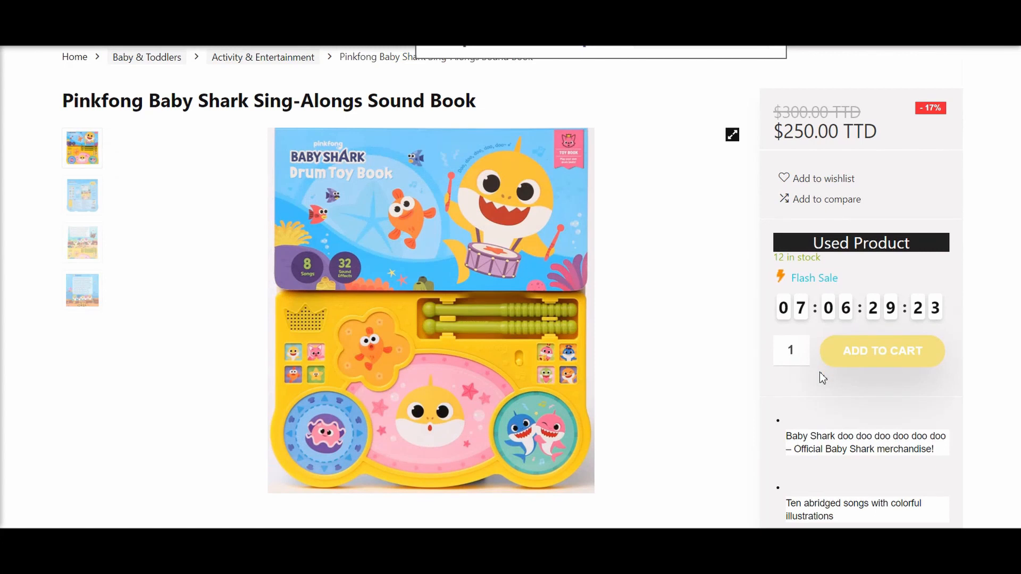
{"action": "scroll", "coordinate": [820, 374], "scroll_direction": "down", "scroll_amount": 10}
{"action": "scroll", "coordinate": [820, 374], "scroll_direction": "up", "scroll_amount": 10}
{"action": "scroll", "coordinate": [820, 373], "scroll_direction": "up", "scroll_amount": 1}
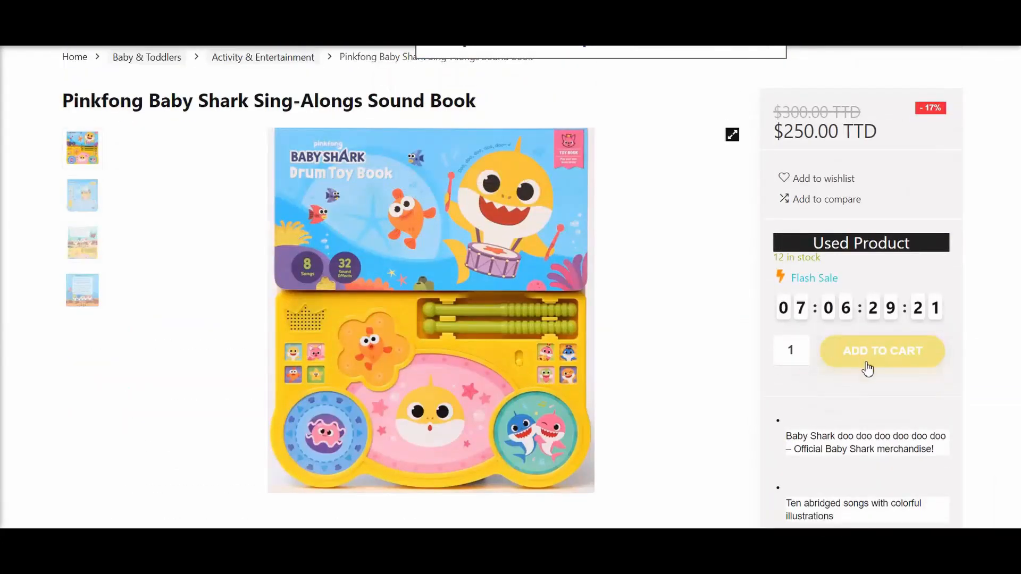
Add one Pinkfong Baby Shark Sing-Alongs Sound Book to the cart and view the cart
{"action": "left_click", "coordinate": [870, 359]}
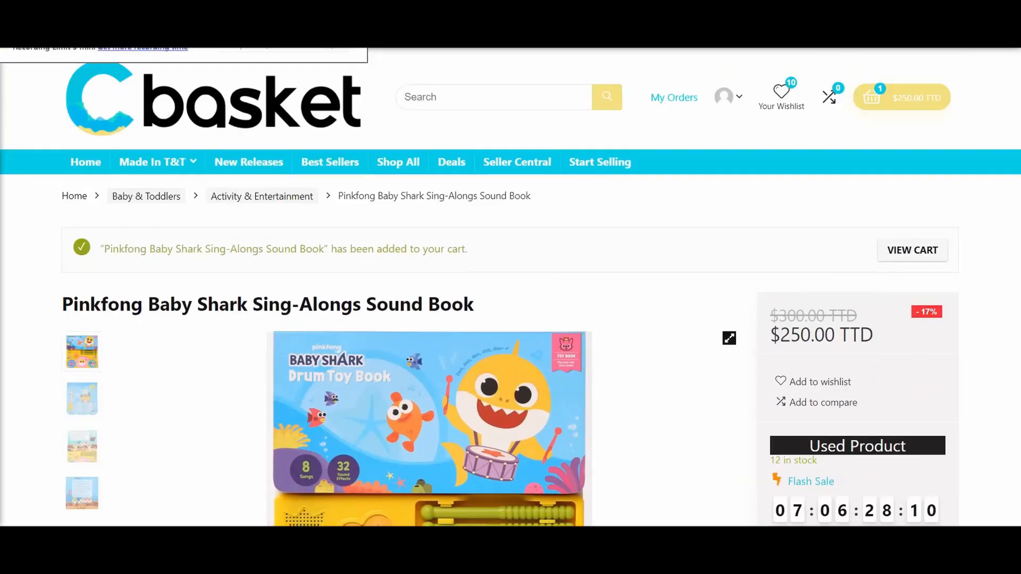
{"action": "left_click", "coordinate": [918, 255]}
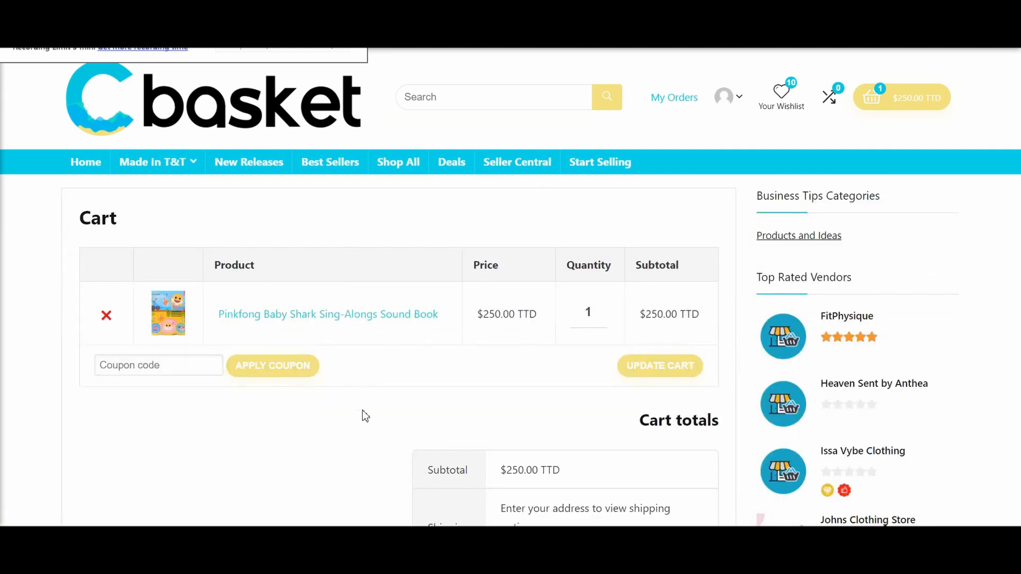
Calculate the cart's shipping for Tobago West in Trinidad and Tobago, keeping Scarborough as the city
{"action": "scroll", "coordinate": [360, 412], "scroll_direction": "down", "scroll_amount": 4}
{"action": "left_click", "coordinate": [574, 346]}
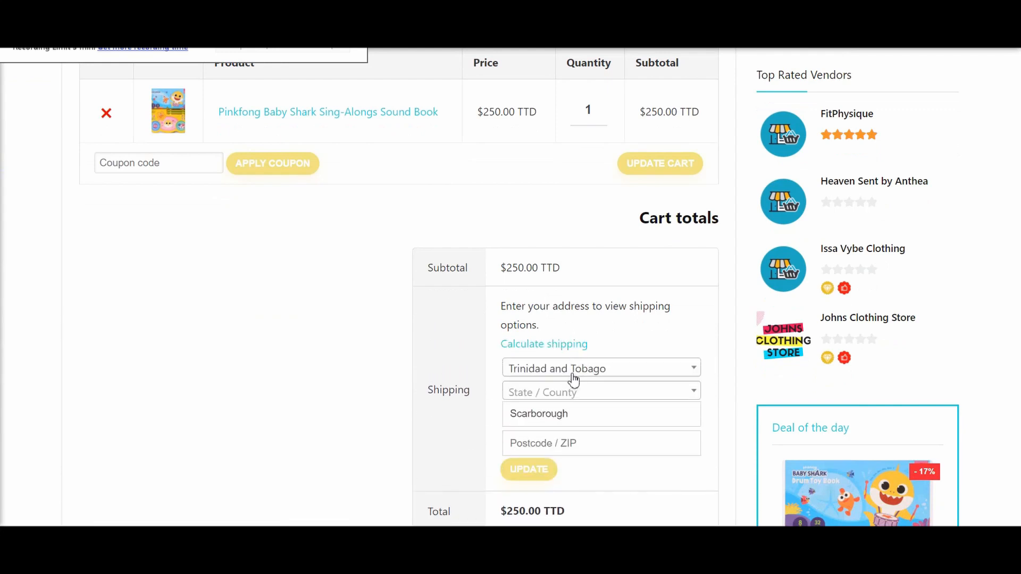
{"action": "left_click", "coordinate": [574, 392]}
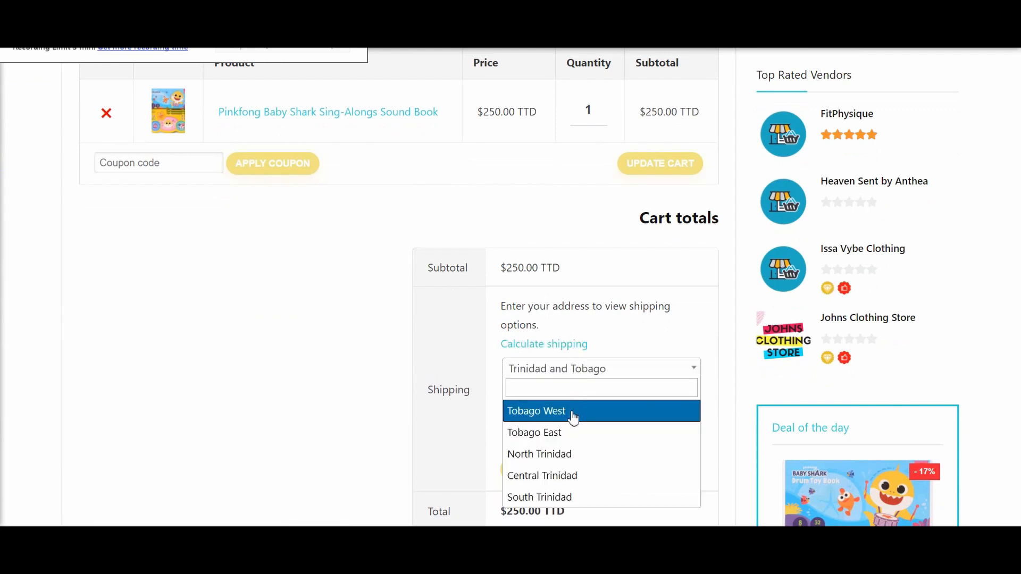
{"action": "left_click", "coordinate": [572, 417]}
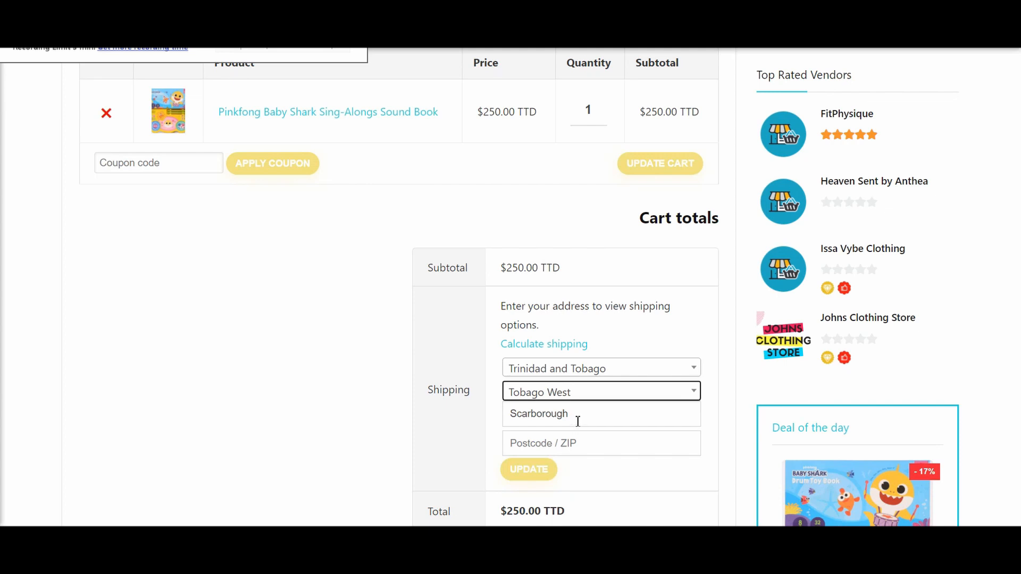
{"action": "left_click", "coordinate": [573, 414]}
{"action": "left_click", "coordinate": [491, 430]}
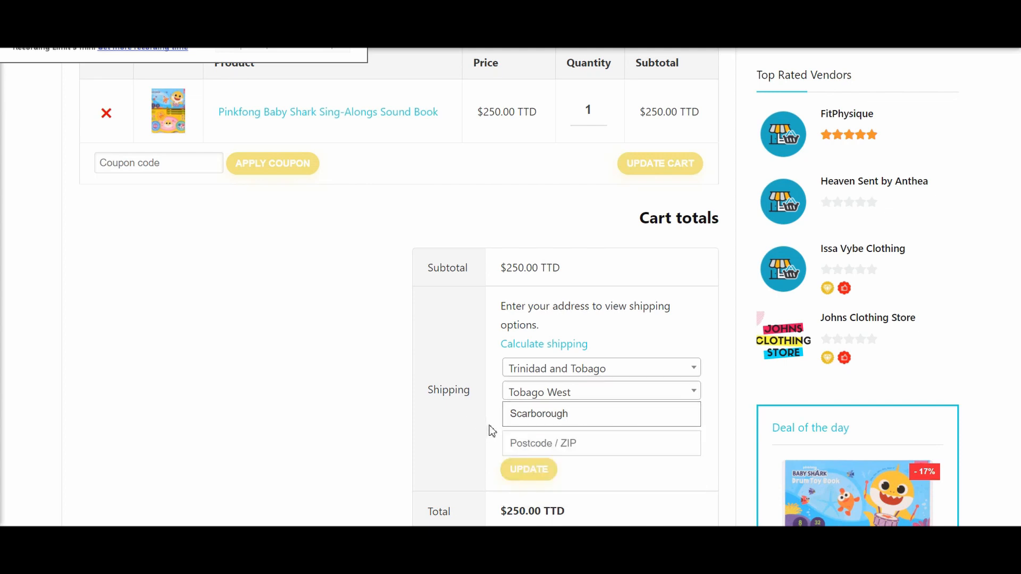
{"action": "left_click", "coordinate": [528, 471]}
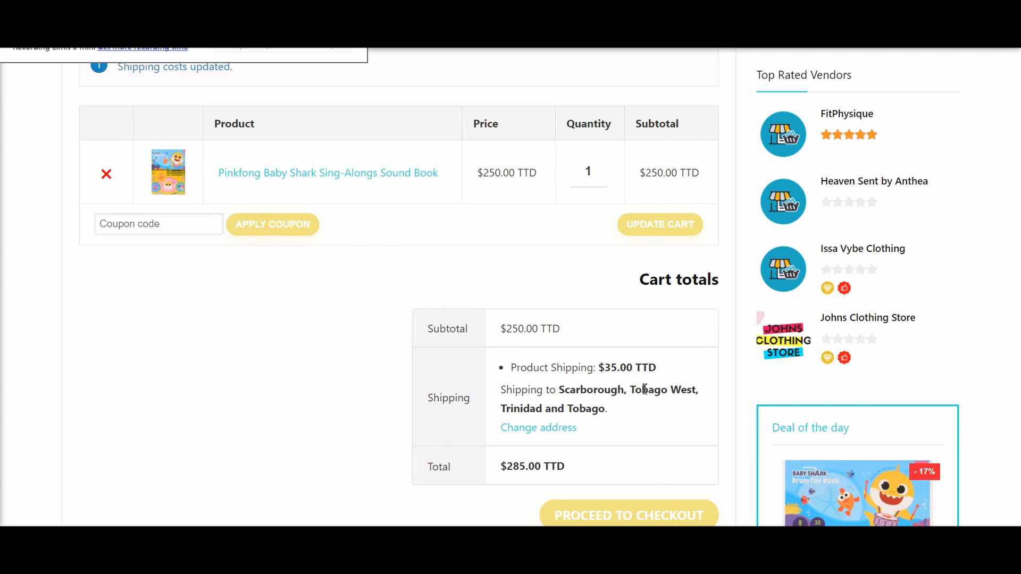
Raise the sound book's quantity to 3, update the cart and check the recalculated shipping
{"action": "scroll", "coordinate": [611, 411], "scroll_direction": "up", "scroll_amount": 4}
{"action": "scroll", "coordinate": [611, 412], "scroll_direction": "down", "scroll_amount": 5}
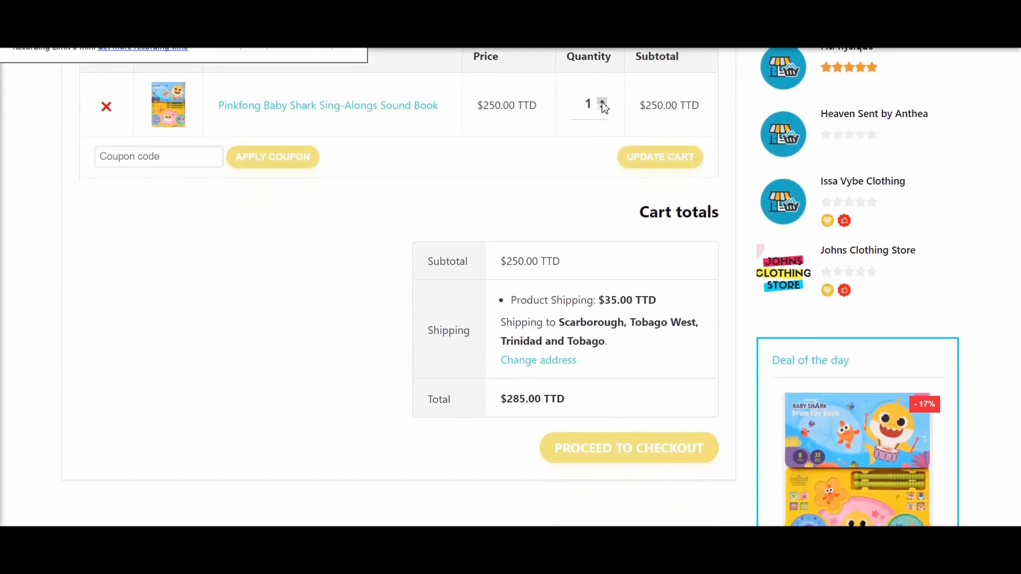
{"action": "left_click", "coordinate": [603, 101]}
{"action": "left_click", "coordinate": [603, 101]}
{"action": "left_click", "coordinate": [652, 158]}
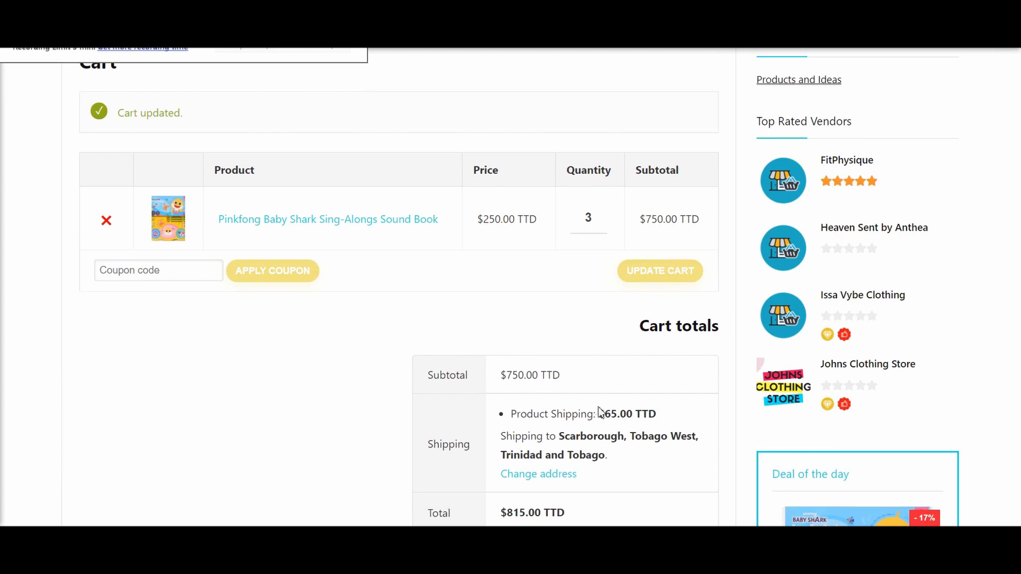
{"action": "scroll", "coordinate": [598, 408], "scroll_direction": "down", "scroll_amount": 1}
{"action": "scroll", "coordinate": [598, 413], "scroll_direction": "up", "scroll_amount": 3}
{"action": "scroll", "coordinate": [600, 411], "scroll_direction": "up", "scroll_amount": 1}
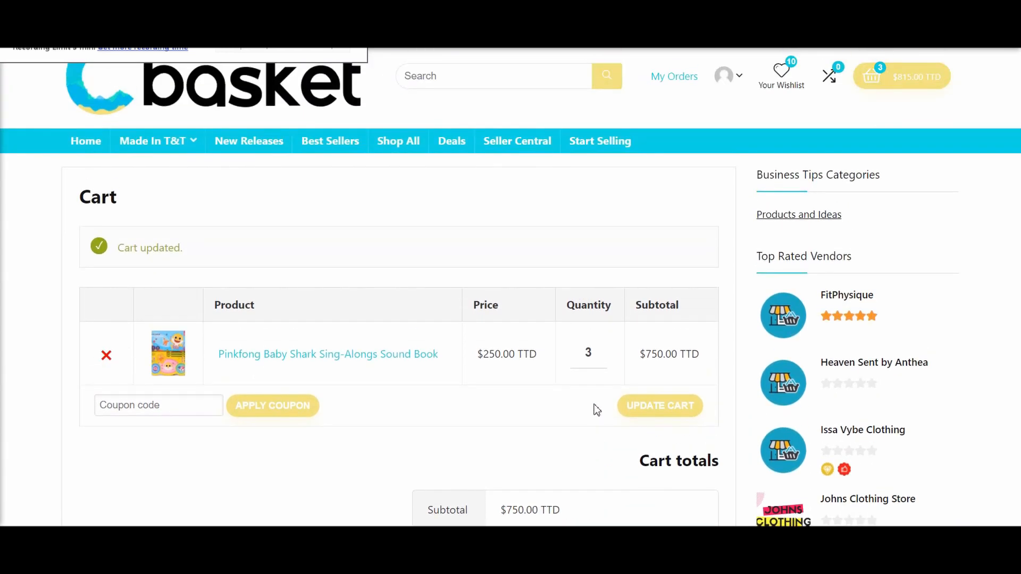
Examine the sound book's per-product shipping rules for state codes WT and ET, including their line and item costs
{"action": "scroll", "coordinate": [597, 410], "scroll_direction": "up", "scroll_amount": 1}
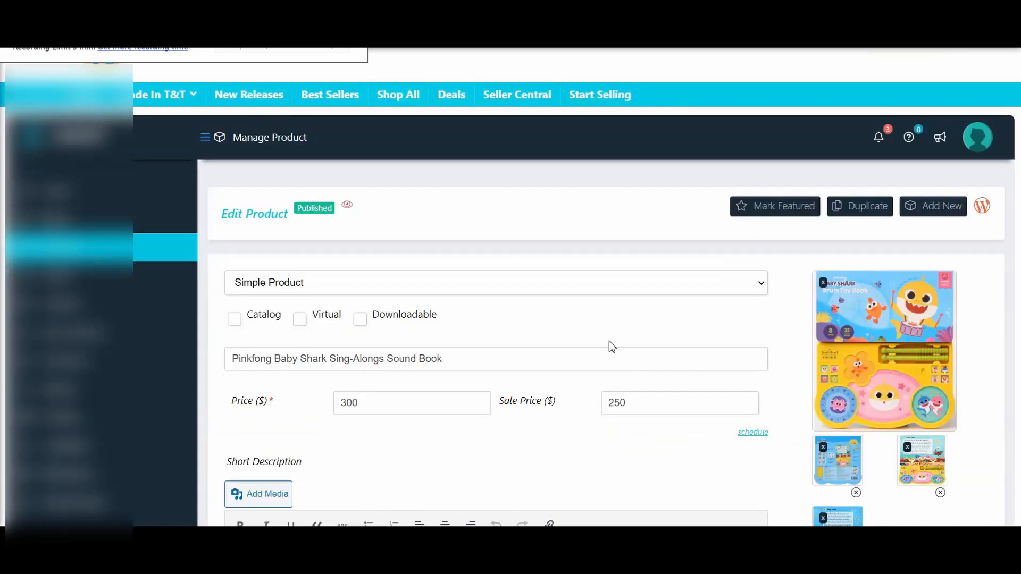
{"action": "scroll", "coordinate": [608, 340], "scroll_direction": "down", "scroll_amount": 15}
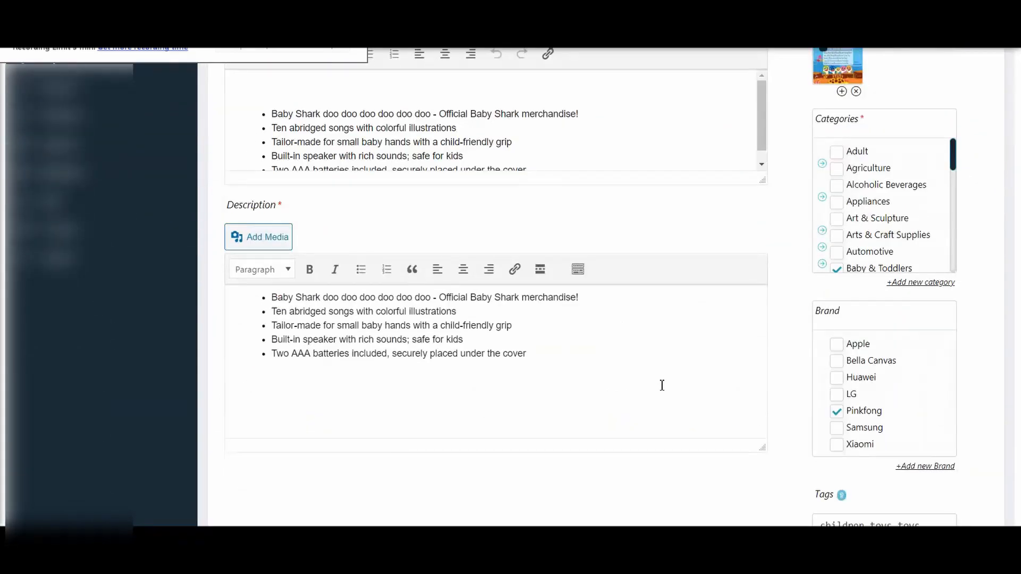
{"action": "scroll", "coordinate": [662, 391], "scroll_direction": "down", "scroll_amount": 4}
{"action": "scroll", "coordinate": [655, 394], "scroll_direction": "up", "scroll_amount": 3}
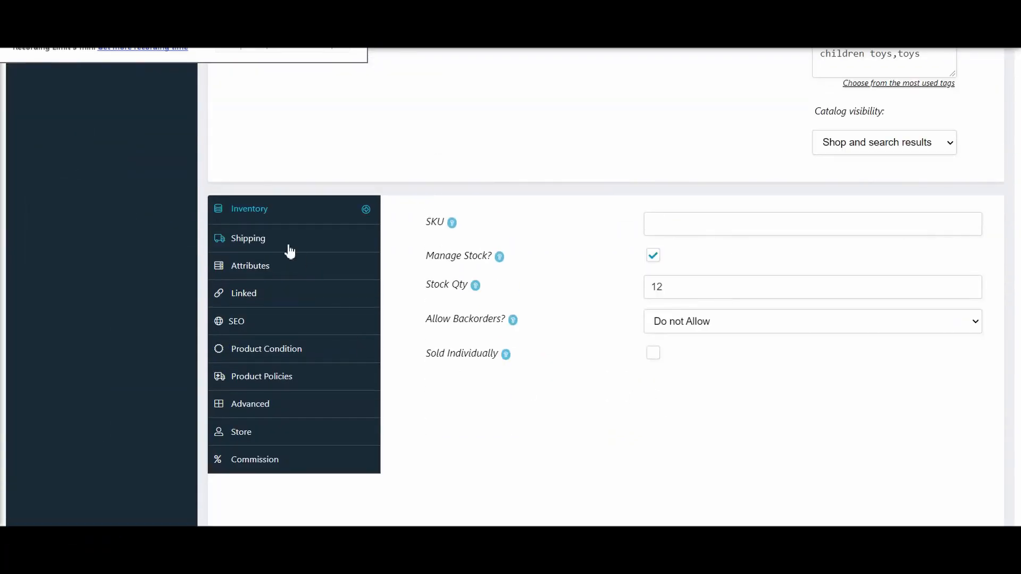
{"action": "left_click", "coordinate": [268, 248]}
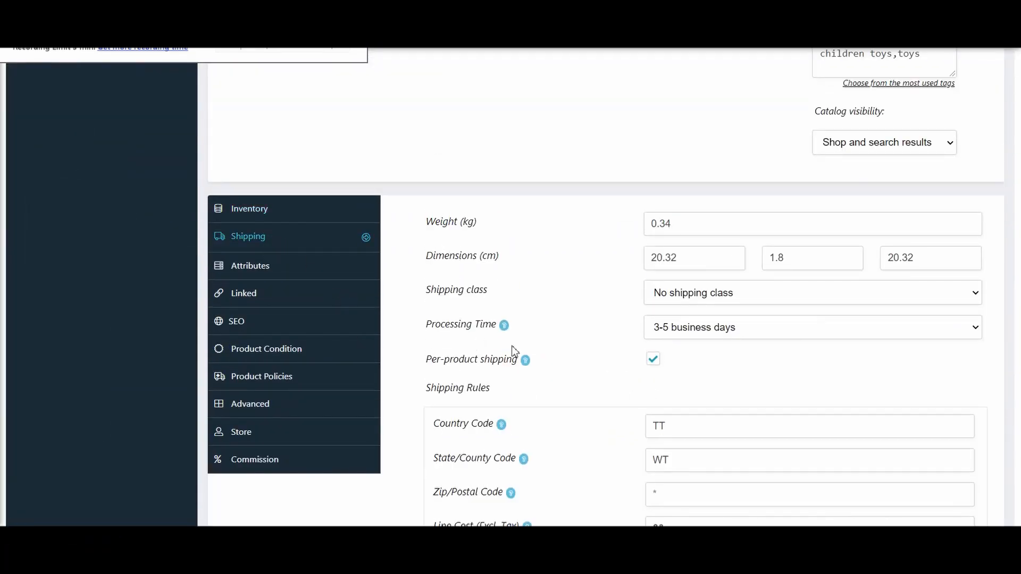
{"action": "scroll", "coordinate": [514, 352], "scroll_direction": "down", "scroll_amount": 2}
{"action": "scroll", "coordinate": [514, 352], "scroll_direction": "down", "scroll_amount": 4}
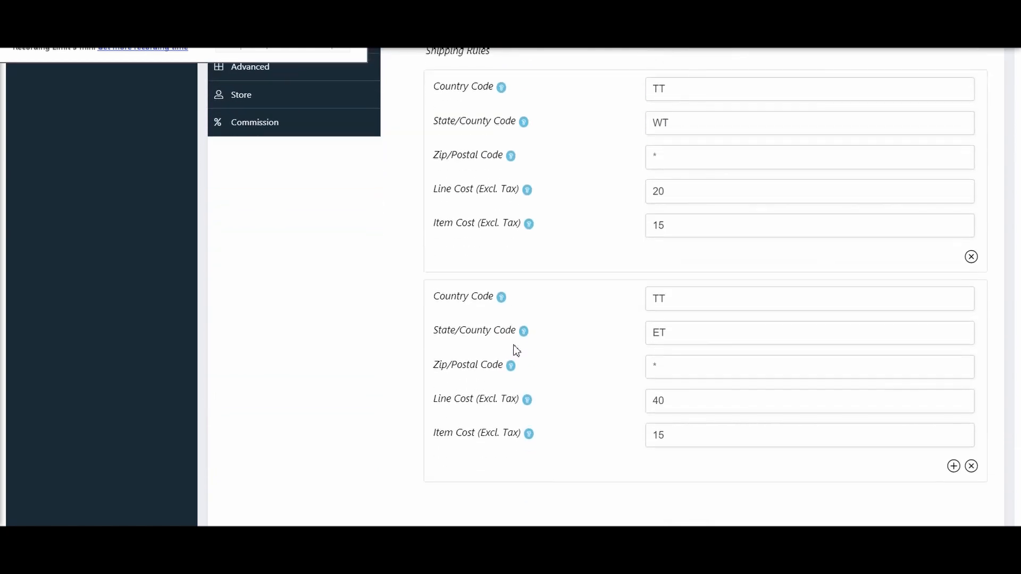
{"action": "scroll", "coordinate": [516, 350], "scroll_direction": "up", "scroll_amount": 1}
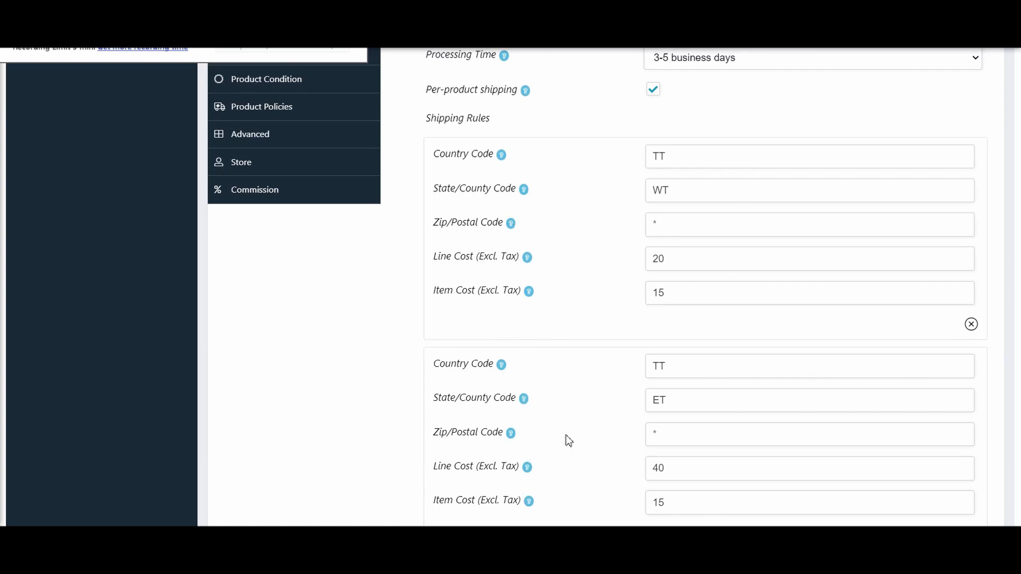
{"action": "scroll", "coordinate": [577, 420], "scroll_direction": "down", "scroll_amount": 1}
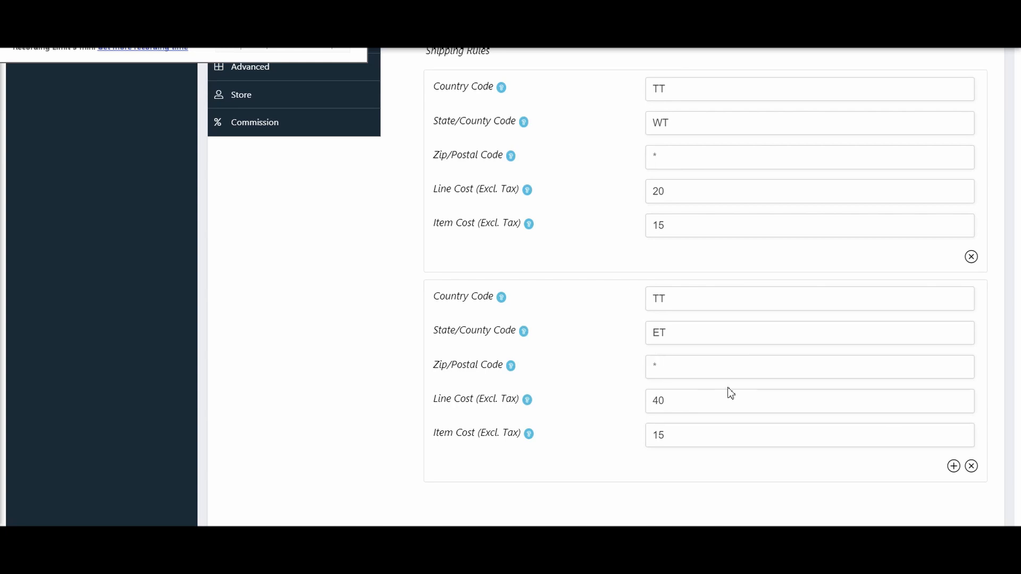
{"action": "scroll", "coordinate": [707, 390], "scroll_direction": "down", "scroll_amount": 4}
{"action": "scroll", "coordinate": [610, 314], "scroll_direction": "up", "scroll_amount": 2}
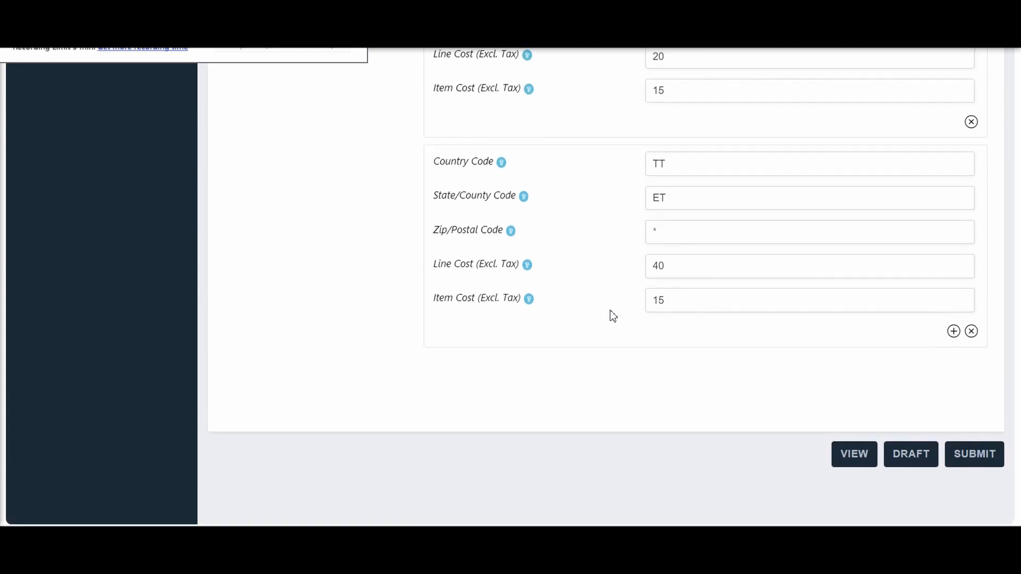
{"action": "scroll", "coordinate": [574, 257], "scroll_direction": "up", "scroll_amount": 3}
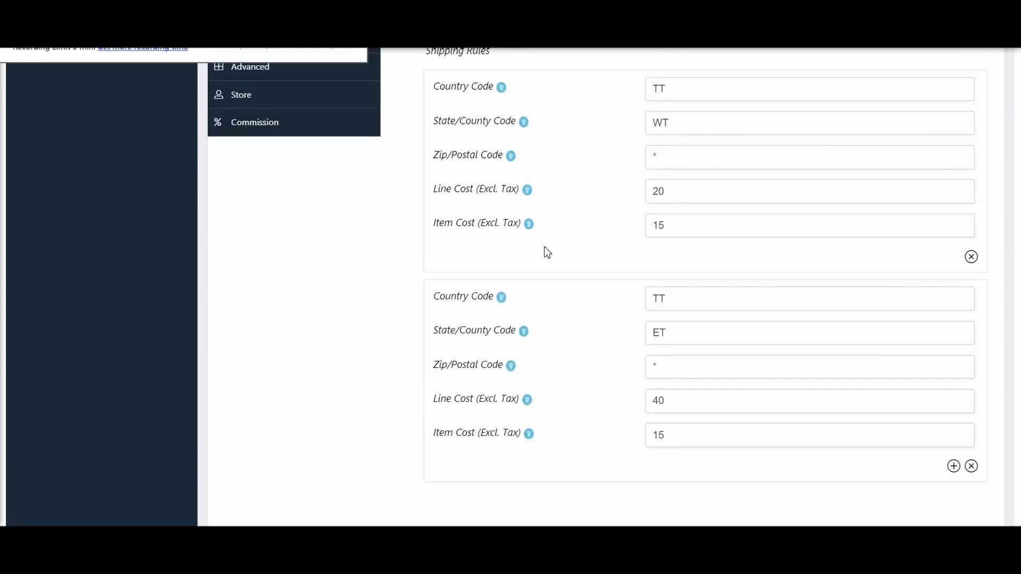
{"action": "left_click_drag", "start_coordinate": [191, 14], "coordinate": [584, 36]}
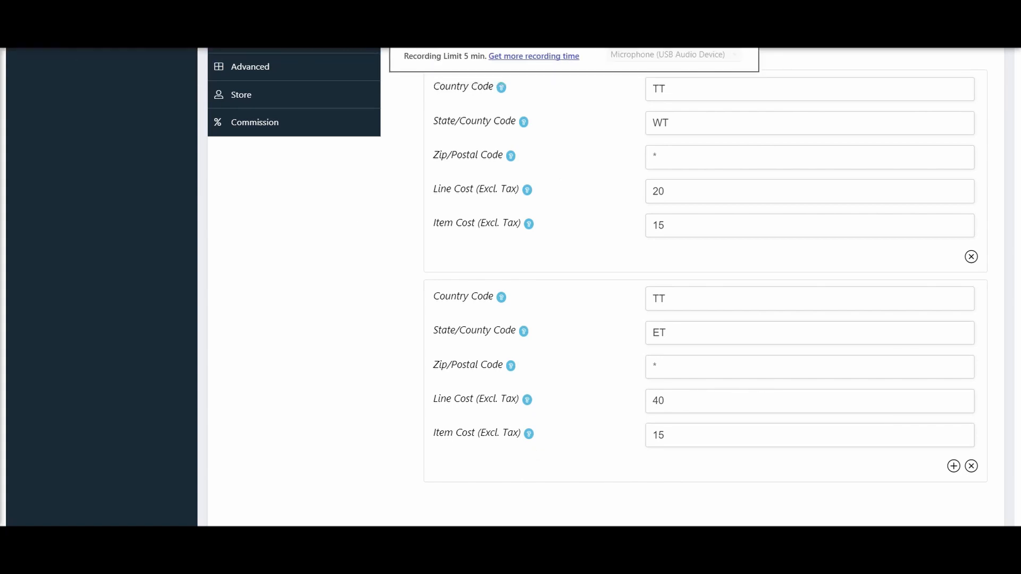
{"action": "left_click_drag", "start_coordinate": [583, 22], "coordinate": [703, 20]}
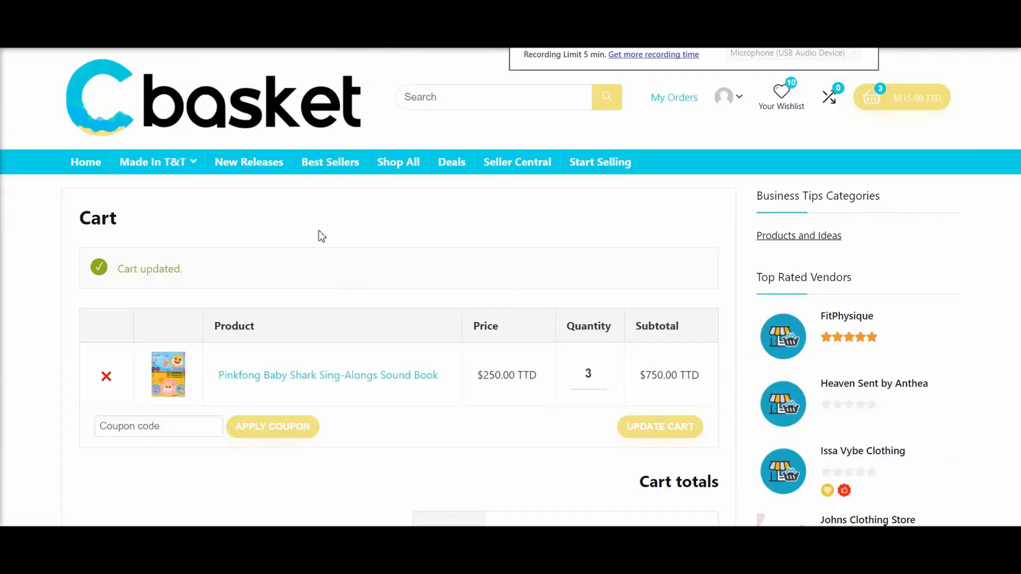
Recalculate the cart's shipping for North Trinidad in Trinidad and Tobago, keeping Scarborough as the city
{"action": "left_click", "coordinate": [261, 382]}
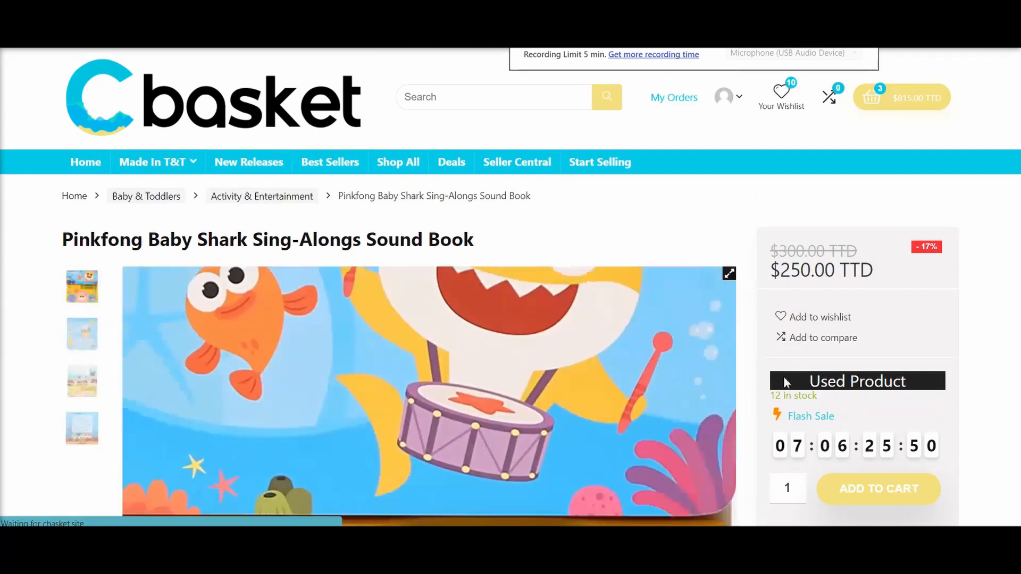
{"action": "left_click", "coordinate": [875, 105]}
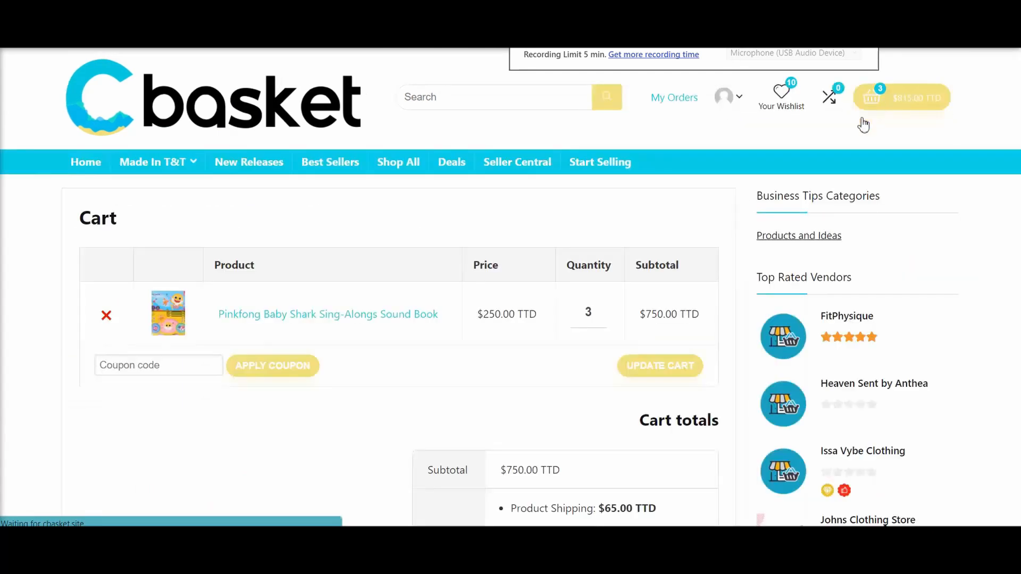
{"action": "scroll", "coordinate": [592, 441], "scroll_direction": "down", "scroll_amount": 1}
{"action": "scroll", "coordinate": [591, 442], "scroll_direction": "down", "scroll_amount": 2}
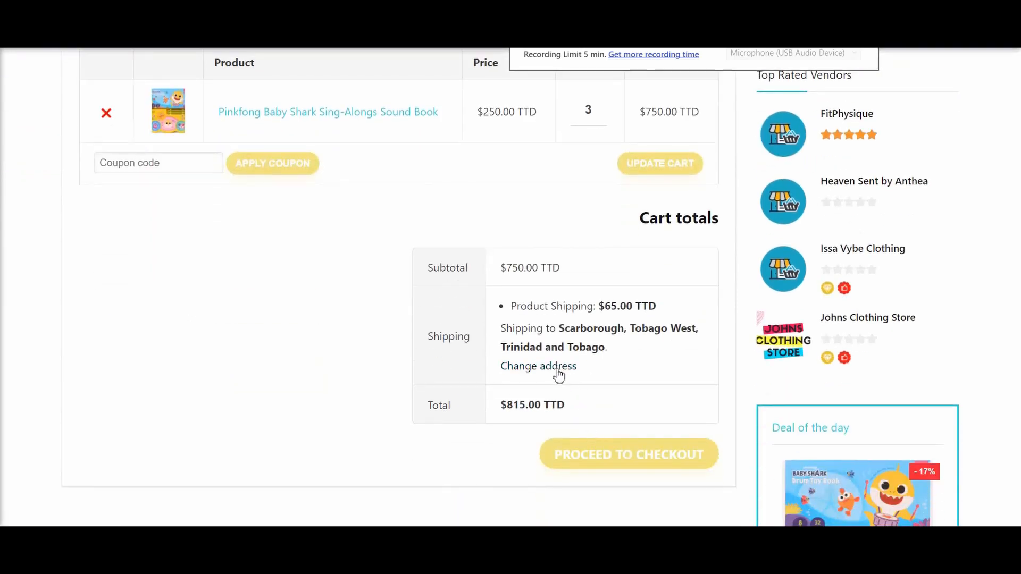
{"action": "left_click", "coordinate": [556, 367]}
{"action": "left_click", "coordinate": [560, 413]}
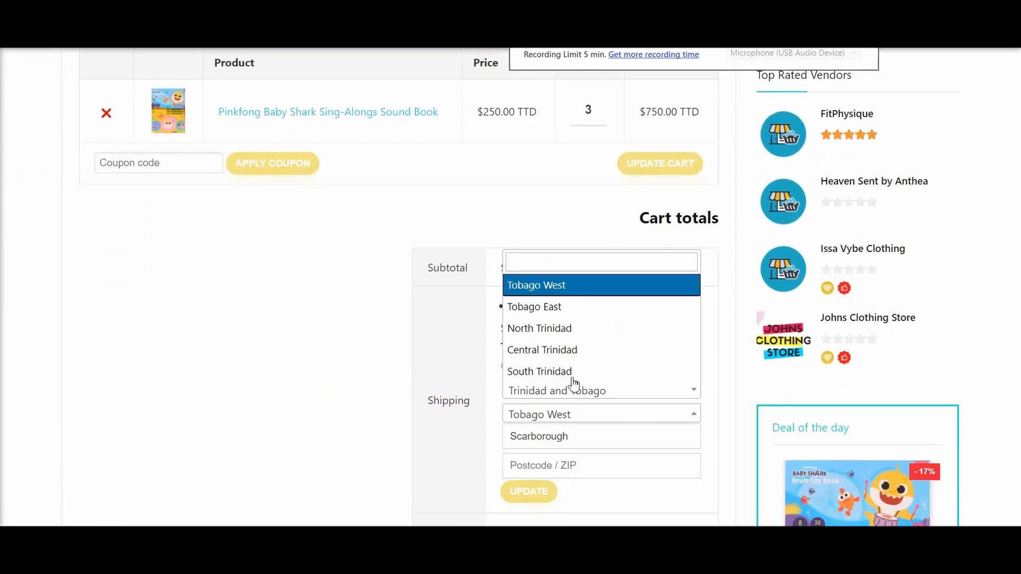
{"action": "left_click", "coordinate": [564, 339]}
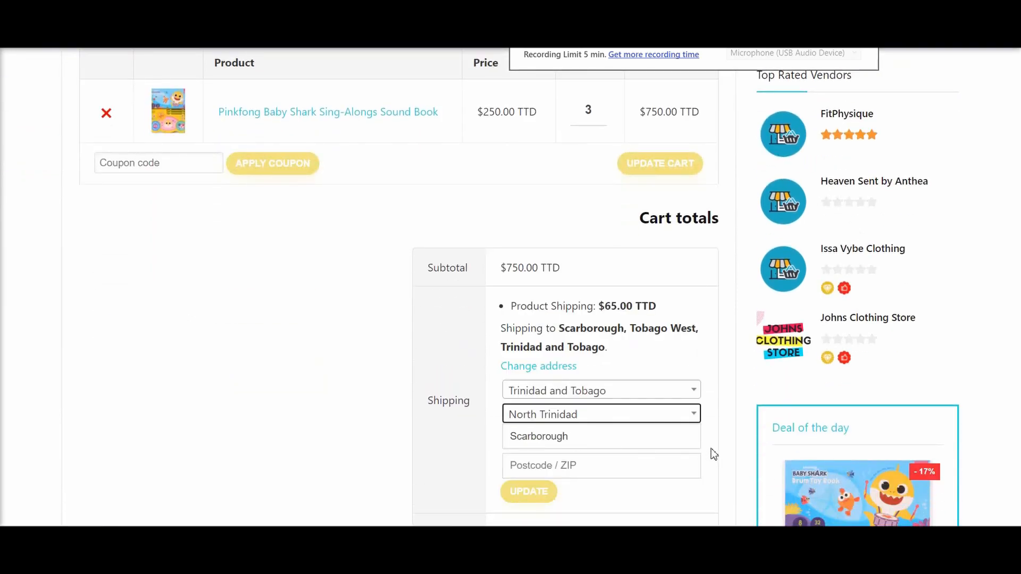
{"action": "left_click", "coordinate": [515, 492]}
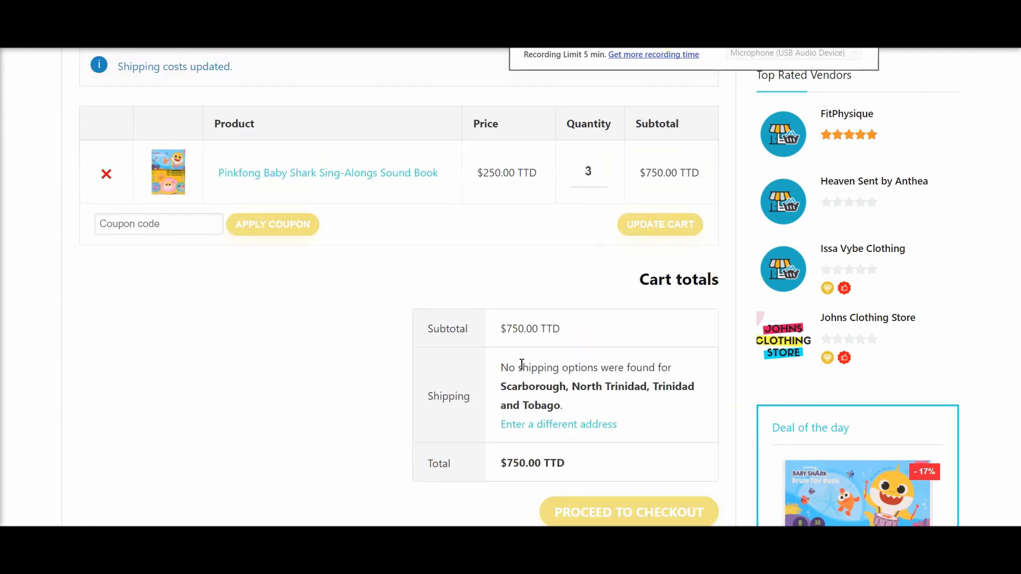
{"action": "scroll", "coordinate": [645, 394], "scroll_direction": "down", "scroll_amount": 1}
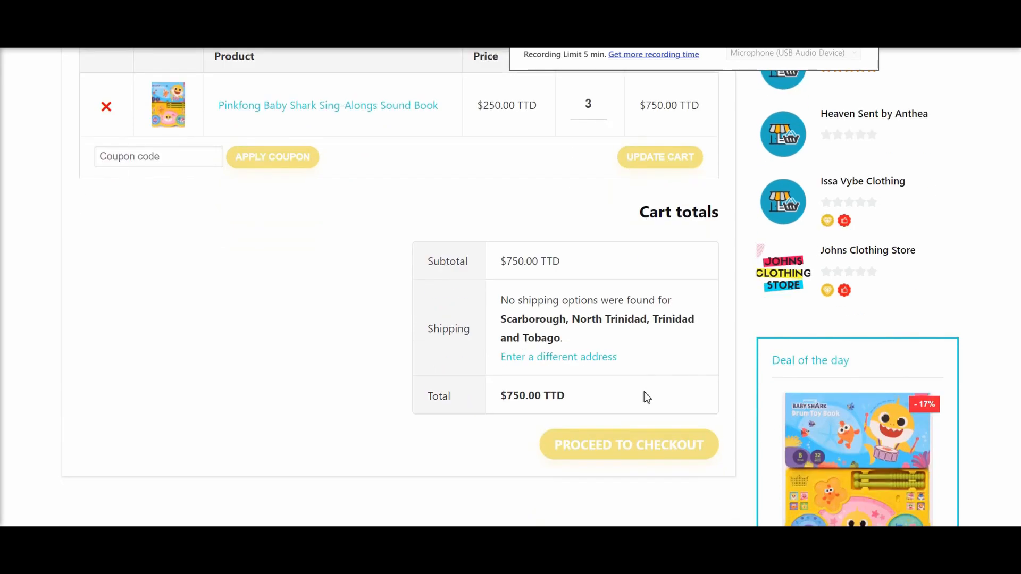
Proceed to checkout with the three sound books and agree to the website terms and conditions
{"action": "left_click", "coordinate": [597, 457]}
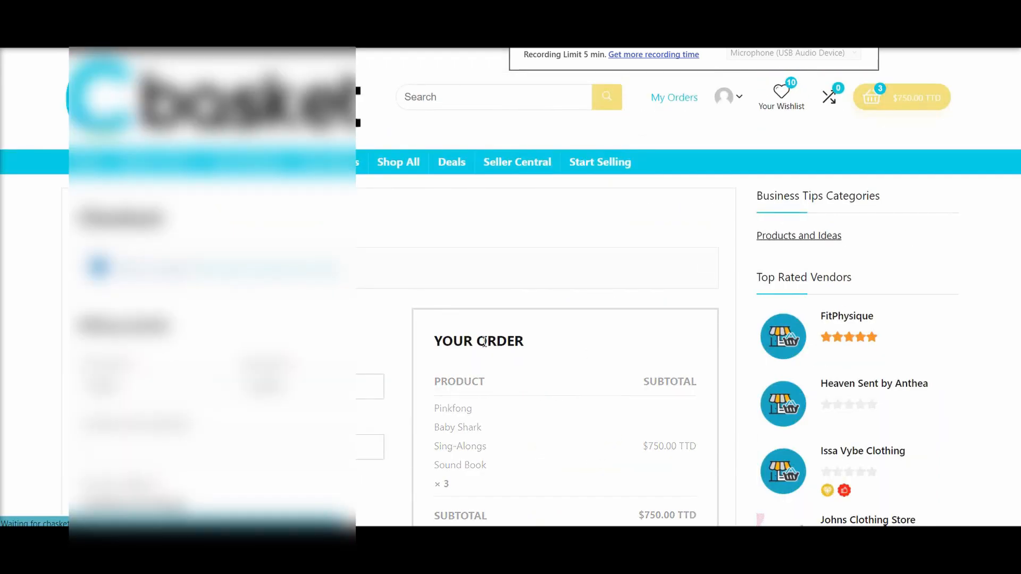
{"action": "scroll", "coordinate": [483, 341], "scroll_direction": "down", "scroll_amount": 2}
{"action": "scroll", "coordinate": [483, 340], "scroll_direction": "down", "scroll_amount": 5}
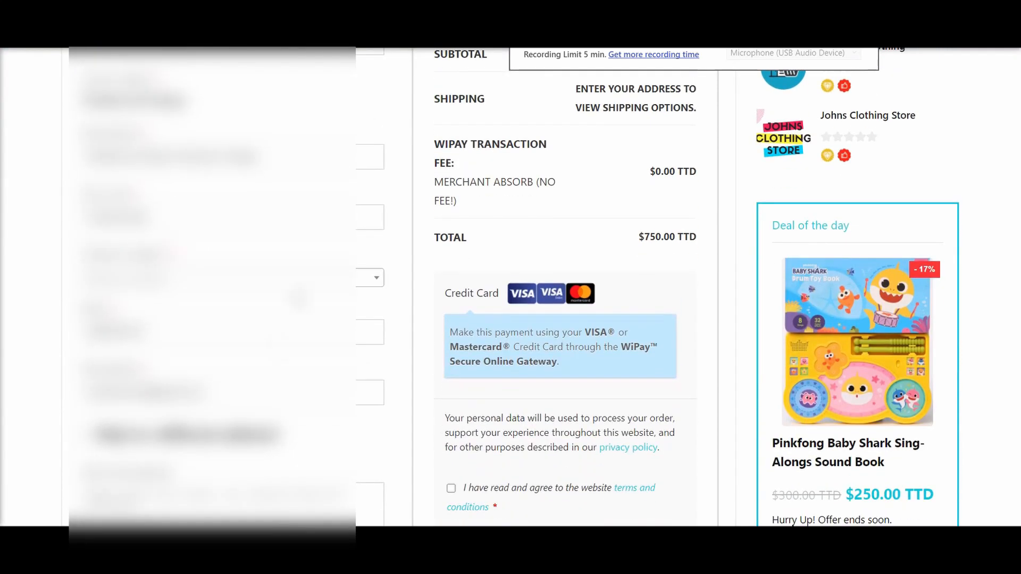
{"action": "scroll", "coordinate": [396, 475], "scroll_direction": "down", "scroll_amount": 3}
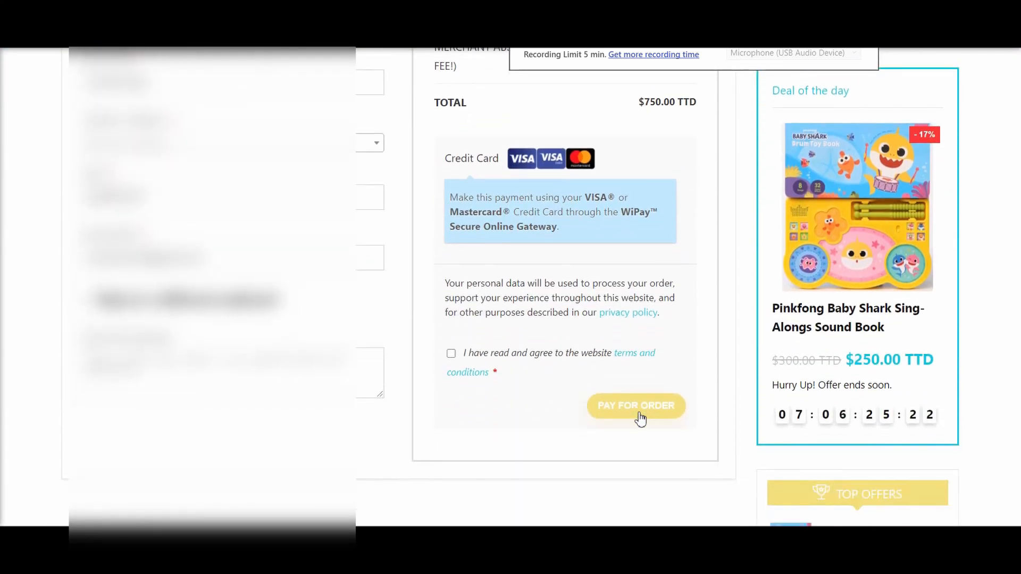
{"action": "left_click", "coordinate": [452, 353]}
Choose a different region for the billing address in the checkout form
{"action": "scroll", "coordinate": [372, 391], "scroll_direction": "up", "scroll_amount": 6}
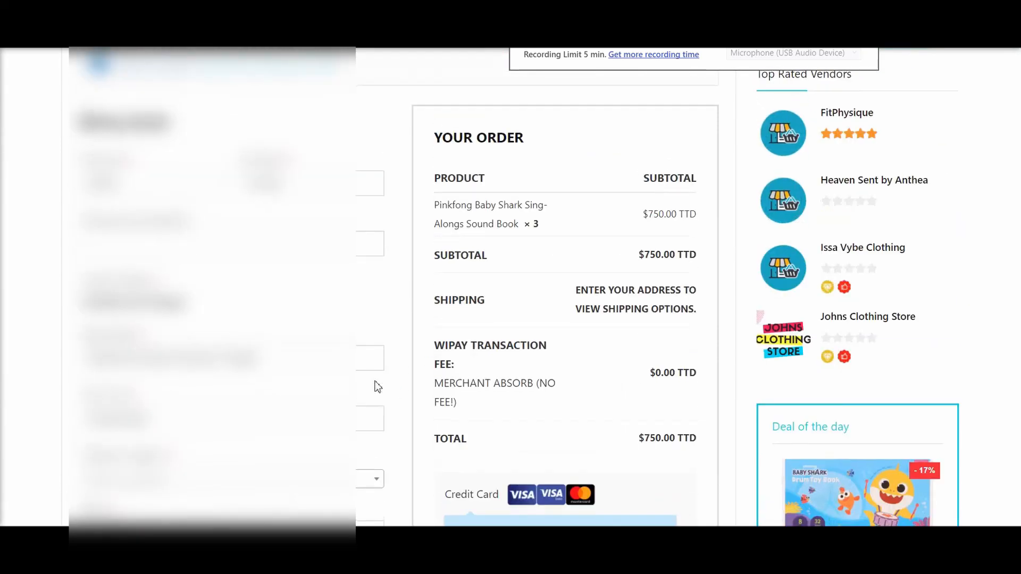
{"action": "scroll", "coordinate": [359, 395], "scroll_direction": "down", "scroll_amount": 1}
{"action": "left_click", "coordinate": [367, 413]}
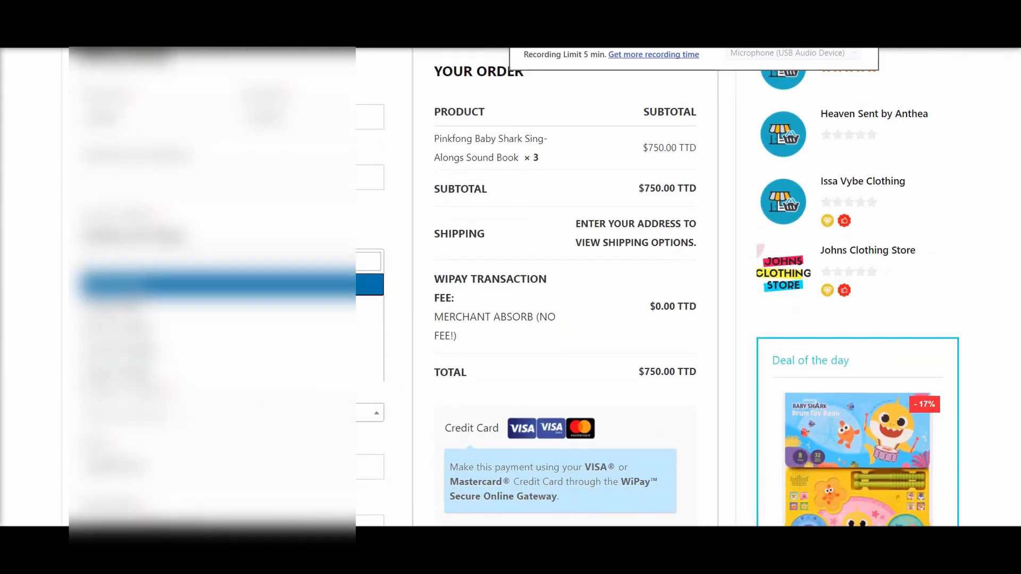
{"action": "left_click", "coordinate": [218, 327]}
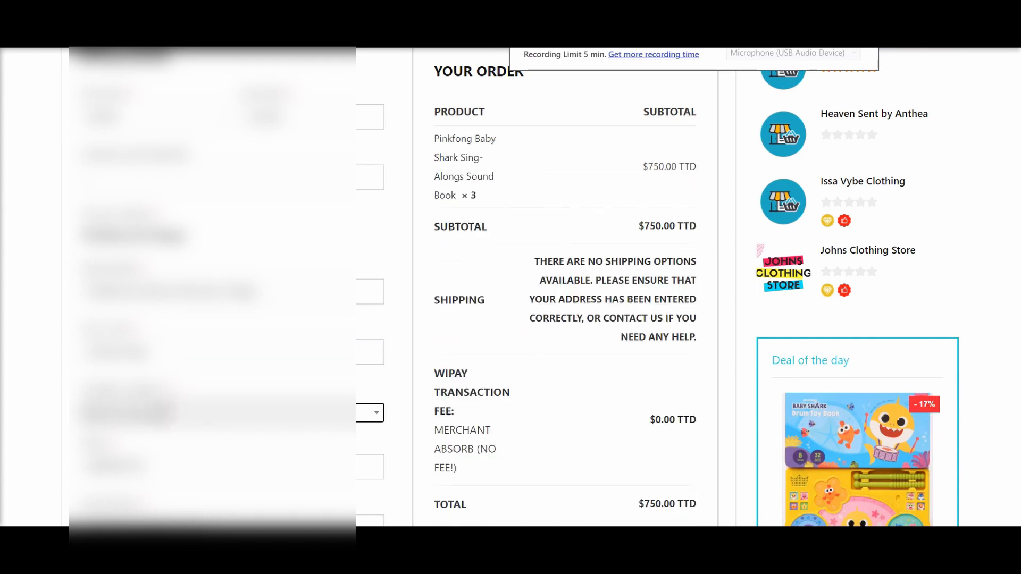
Try to pay for the order and recheck the billing address details
{"action": "scroll", "coordinate": [362, 371], "scroll_direction": "up", "scroll_amount": 5}
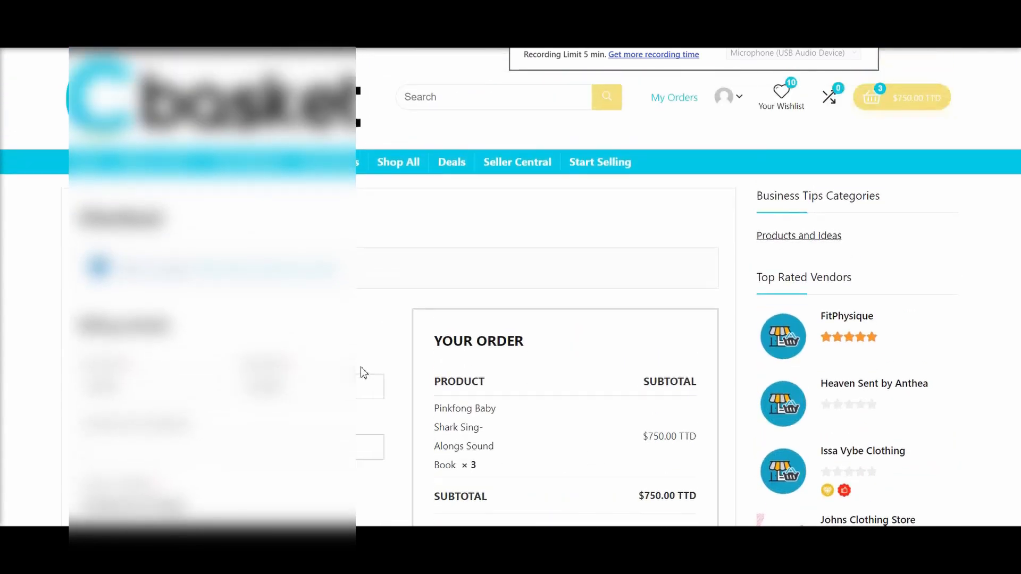
{"action": "scroll", "coordinate": [362, 371], "scroll_direction": "down", "scroll_amount": 9}
{"action": "scroll", "coordinate": [368, 372], "scroll_direction": "down", "scroll_amount": 3}
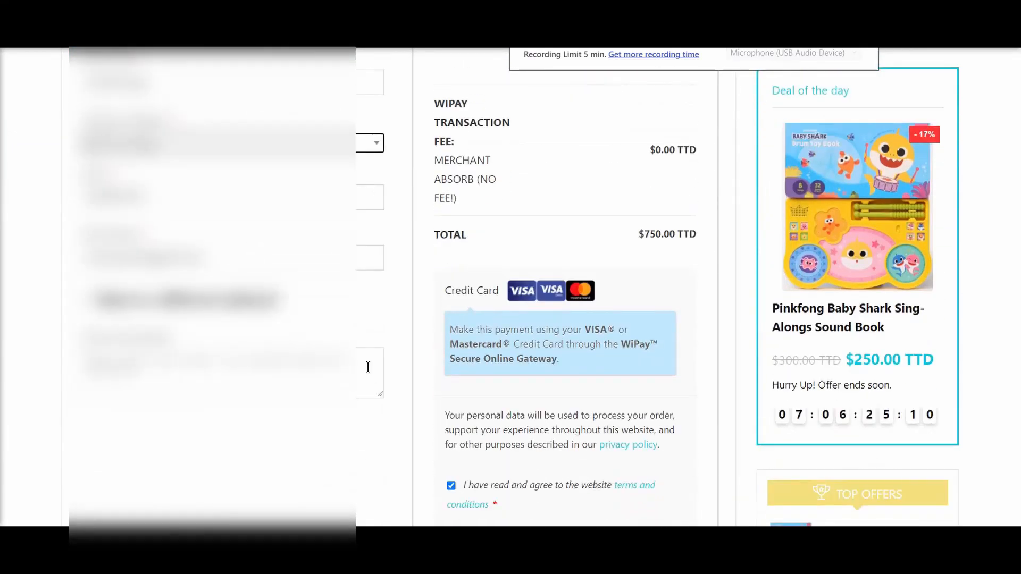
{"action": "scroll", "coordinate": [606, 465], "scroll_direction": "down", "scroll_amount": 5}
{"action": "left_click", "coordinate": [634, 406]}
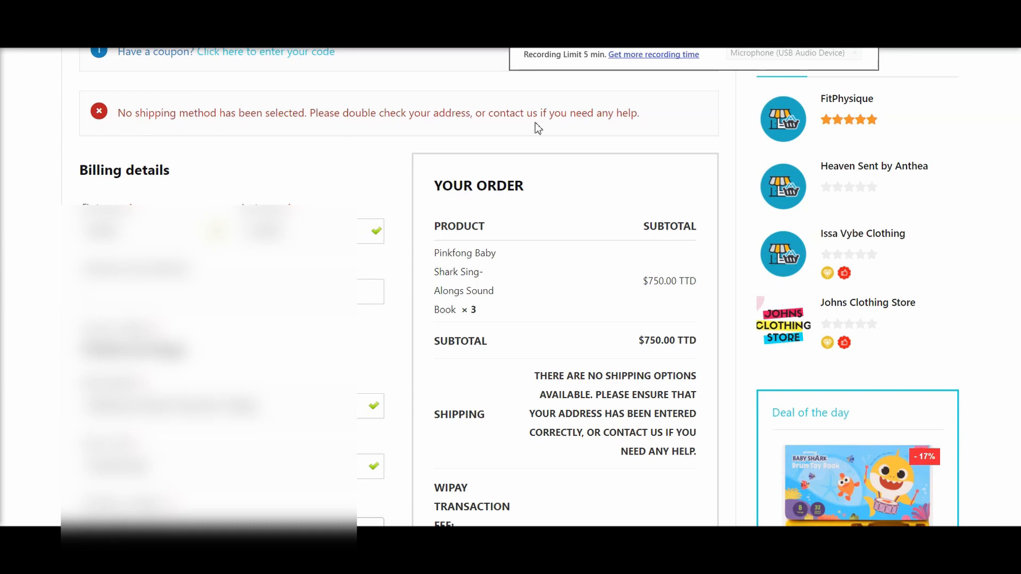
{"action": "scroll", "coordinate": [339, 348], "scroll_direction": "down", "scroll_amount": 5}
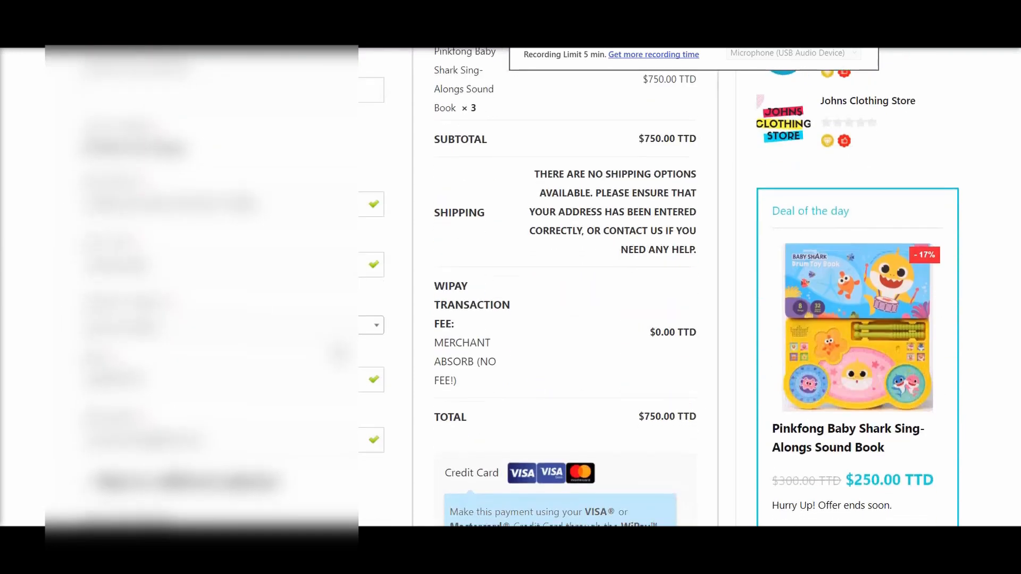
{"action": "left_click", "coordinate": [162, 262]}
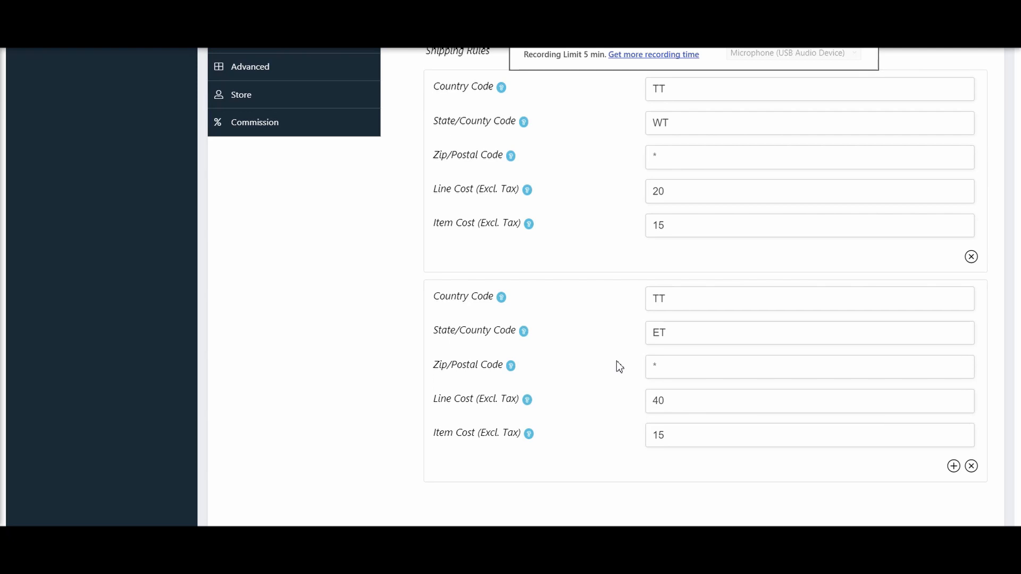
Add a third per-product shipping rule with country code TT and state/county code NT
{"action": "scroll", "coordinate": [594, 330], "scroll_direction": "down", "scroll_amount": 2}
{"action": "scroll", "coordinate": [596, 331], "scroll_direction": "up", "scroll_amount": 4}
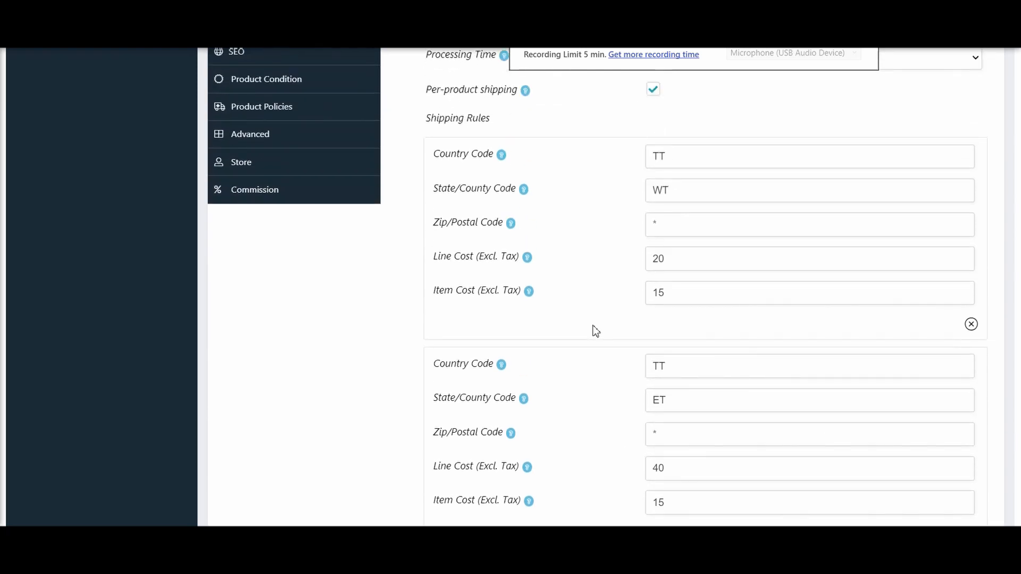
{"action": "scroll", "coordinate": [596, 330], "scroll_direction": "down", "scroll_amount": 6}
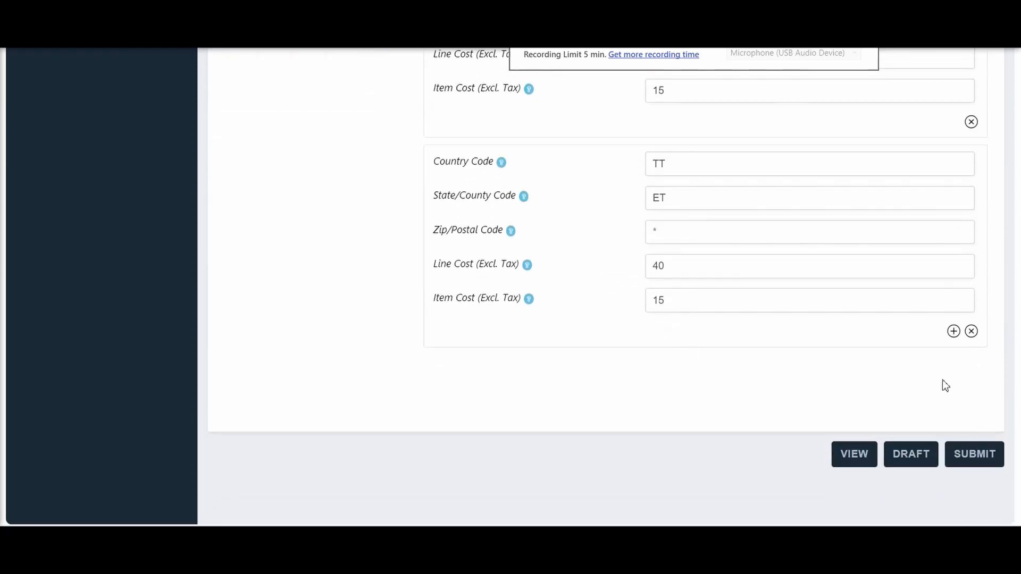
{"action": "left_click", "coordinate": [954, 333]}
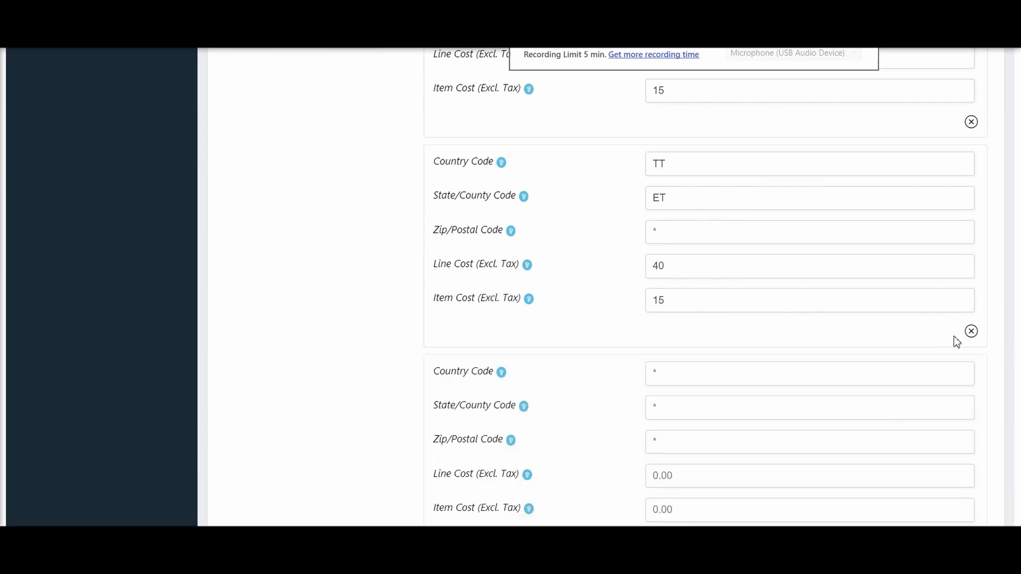
{"action": "left_click", "coordinate": [670, 371]}
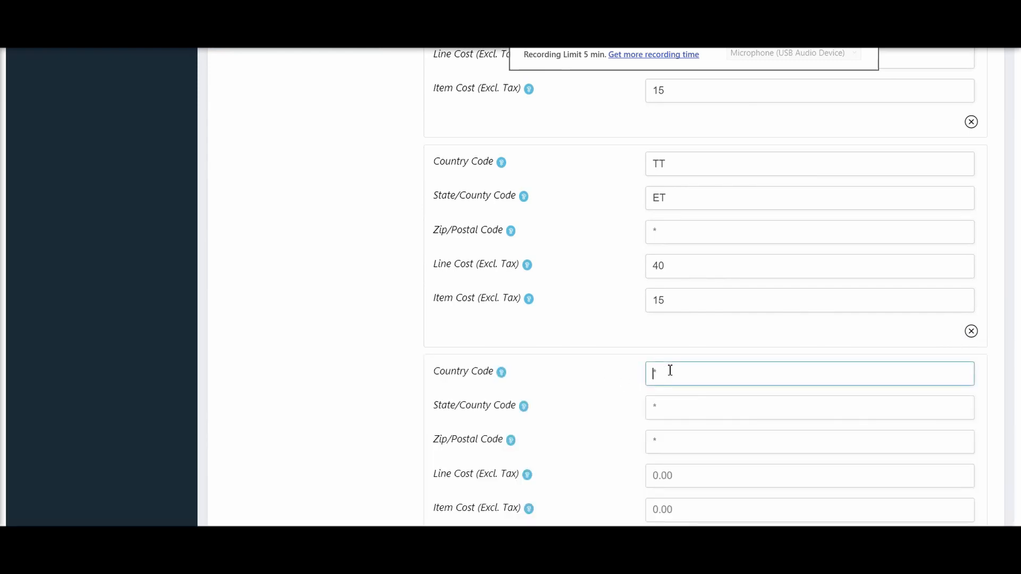
{"action": "type", "text": "TT"}
{"action": "left_click", "coordinate": [668, 411]}
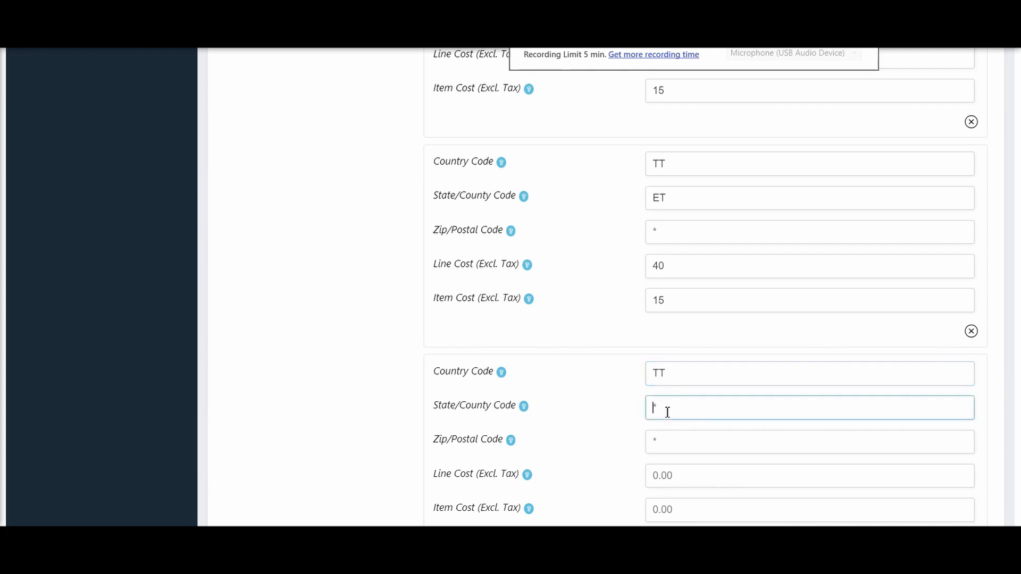
{"action": "type", "text": "NT"}
Set the NT shipping rule's line cost to 35 and its item cost to 15
{"action": "scroll", "coordinate": [616, 435], "scroll_direction": "down", "scroll_amount": 1}
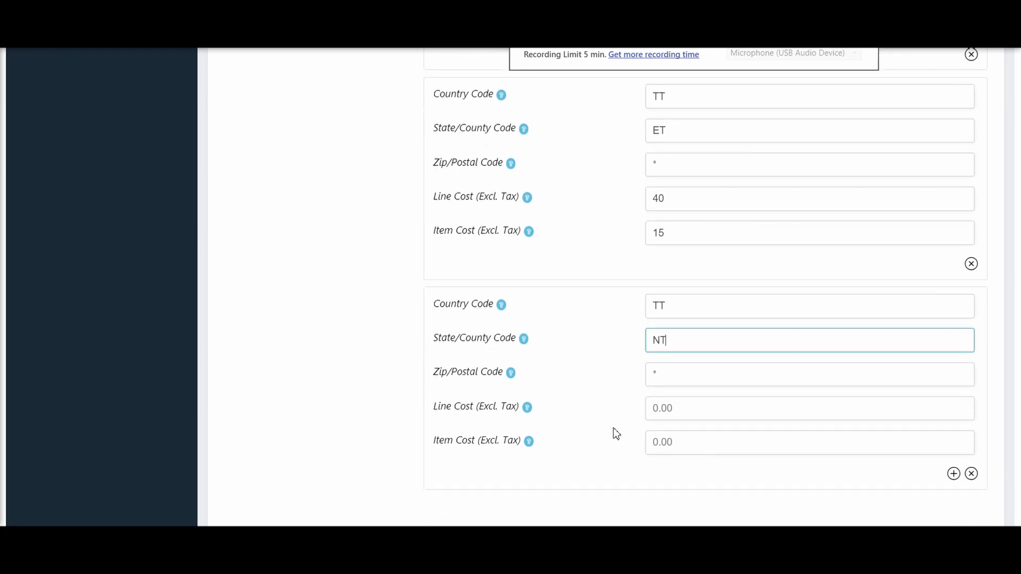
{"action": "left_click", "coordinate": [681, 413]}
{"action": "type", "text": "35"}
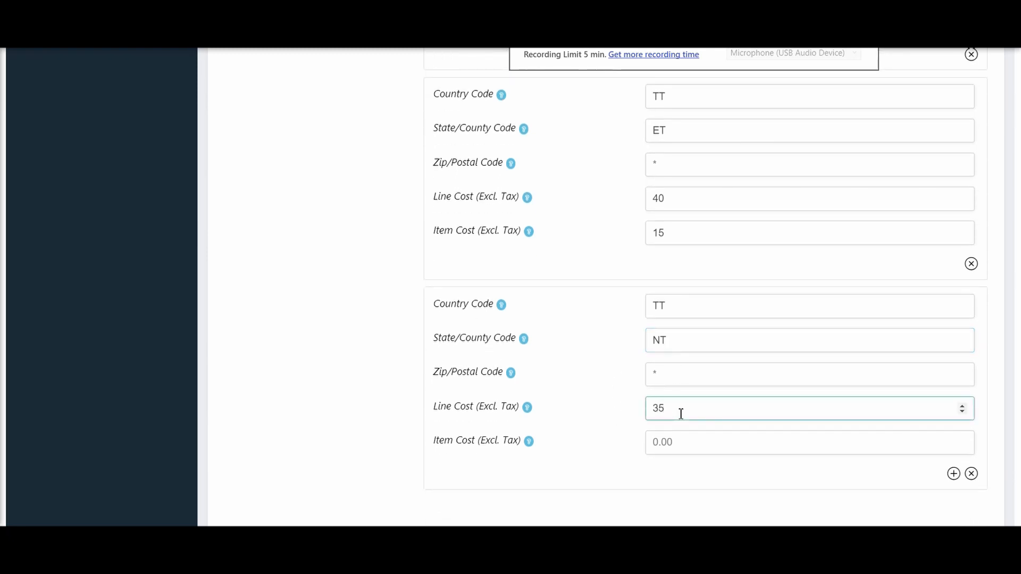
{"action": "left_click", "coordinate": [683, 442]}
{"action": "type", "text": "15"}
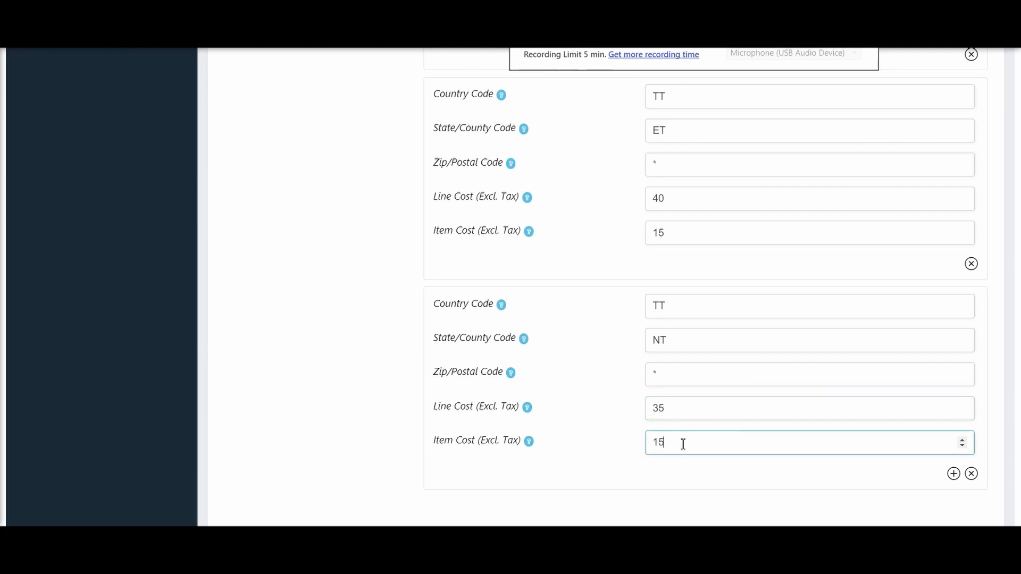
Review the per-product shipping rules entered for the WT, ET and NT regions
{"action": "scroll", "coordinate": [501, 364], "scroll_direction": "up", "scroll_amount": 8}
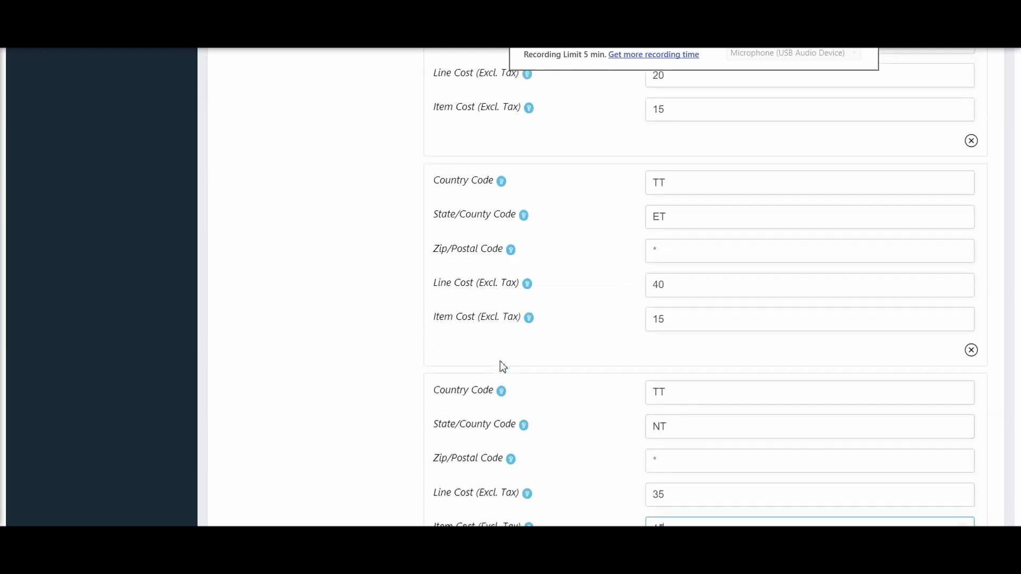
{"action": "scroll", "coordinate": [511, 327], "scroll_direction": "down", "scroll_amount": 1}
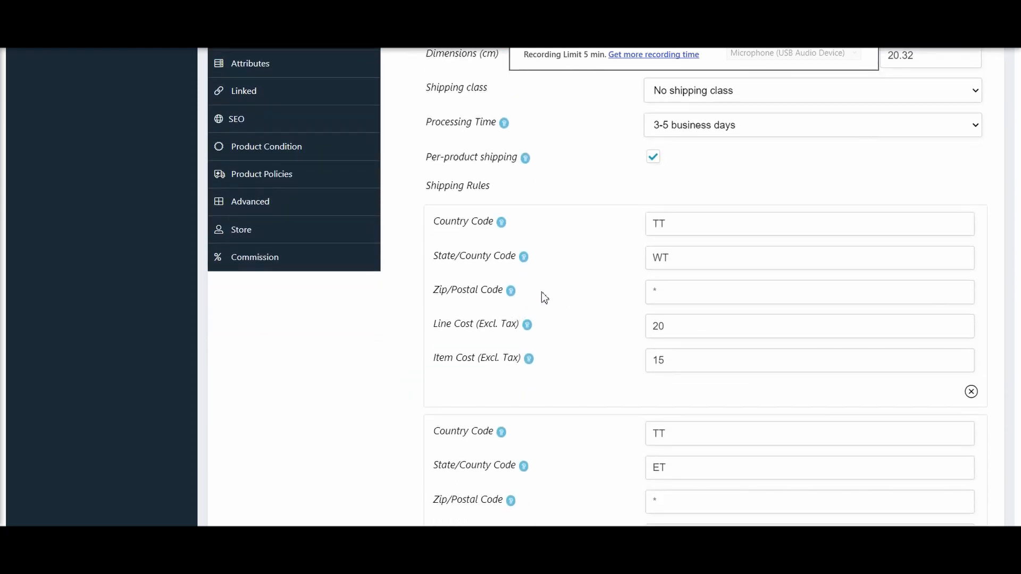
{"action": "scroll", "coordinate": [415, 314], "scroll_direction": "down", "scroll_amount": 3}
{"action": "scroll", "coordinate": [417, 312], "scroll_direction": "up", "scroll_amount": 3}
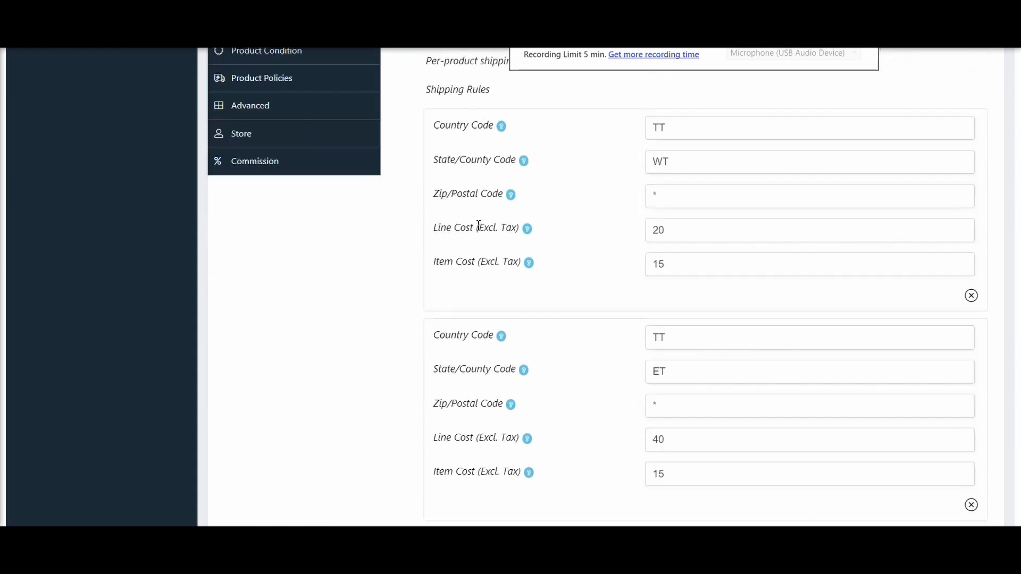
{"action": "scroll", "coordinate": [583, 289], "scroll_direction": "down", "scroll_amount": 1}
{"action": "scroll", "coordinate": [573, 290], "scroll_direction": "down", "scroll_amount": 5}
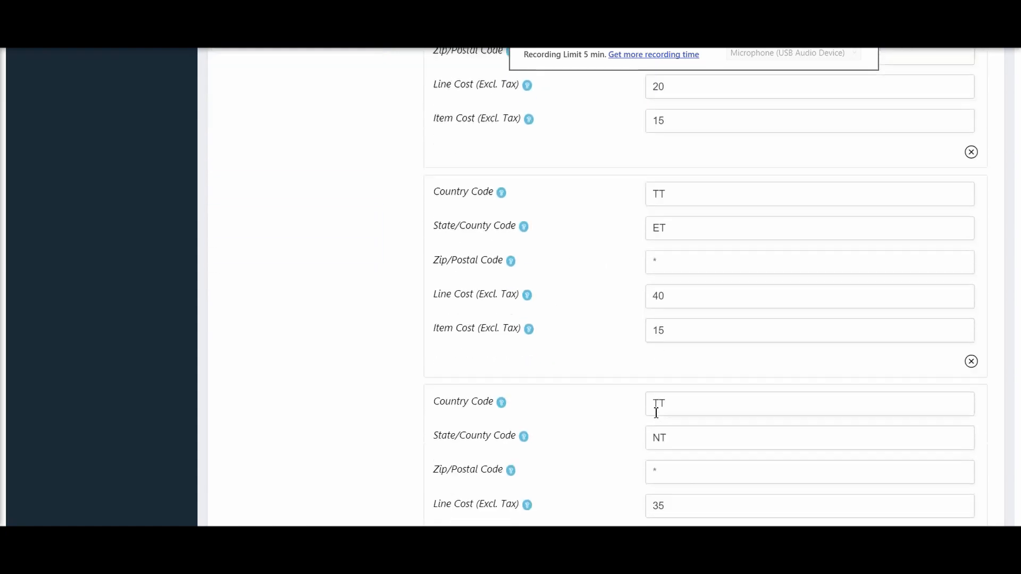
{"action": "scroll", "coordinate": [706, 394], "scroll_direction": "down", "scroll_amount": 2}
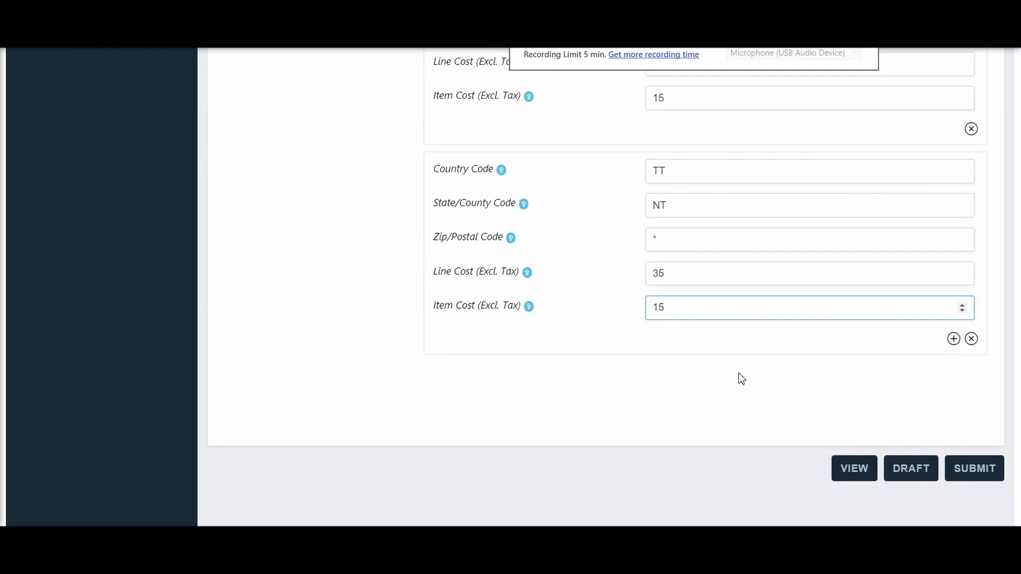
{"action": "left_click", "coordinate": [954, 340]}
{"action": "scroll", "coordinate": [940, 407], "scroll_direction": "down", "scroll_amount": 4}
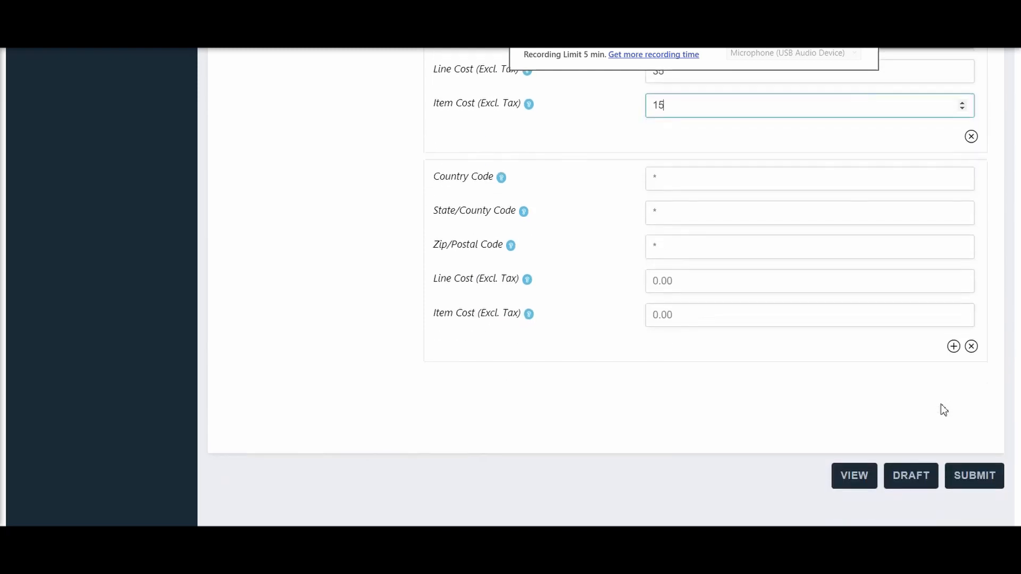
{"action": "left_click", "coordinate": [954, 347]}
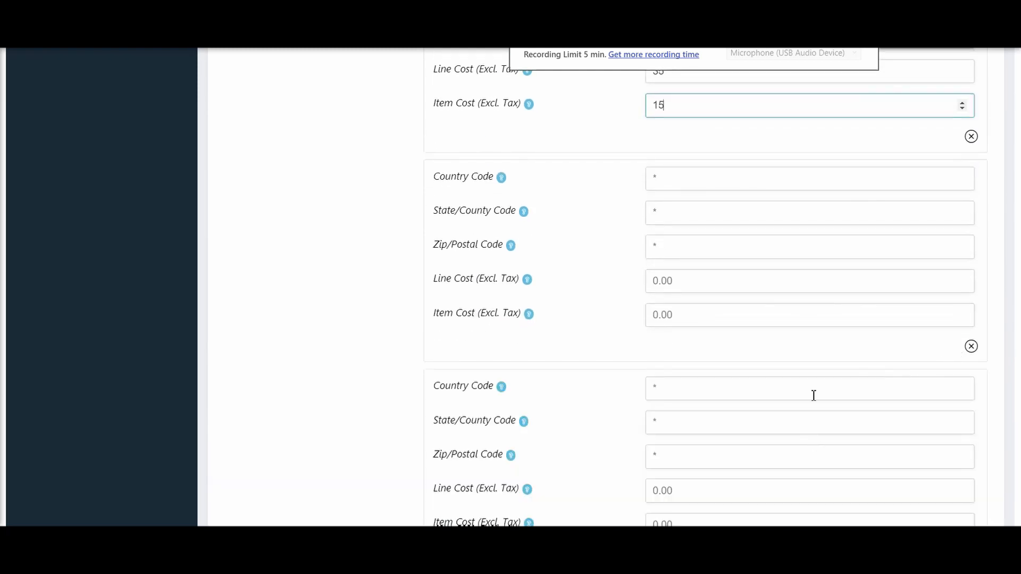
{"action": "scroll", "coordinate": [798, 380], "scroll_direction": "down", "scroll_amount": 4}
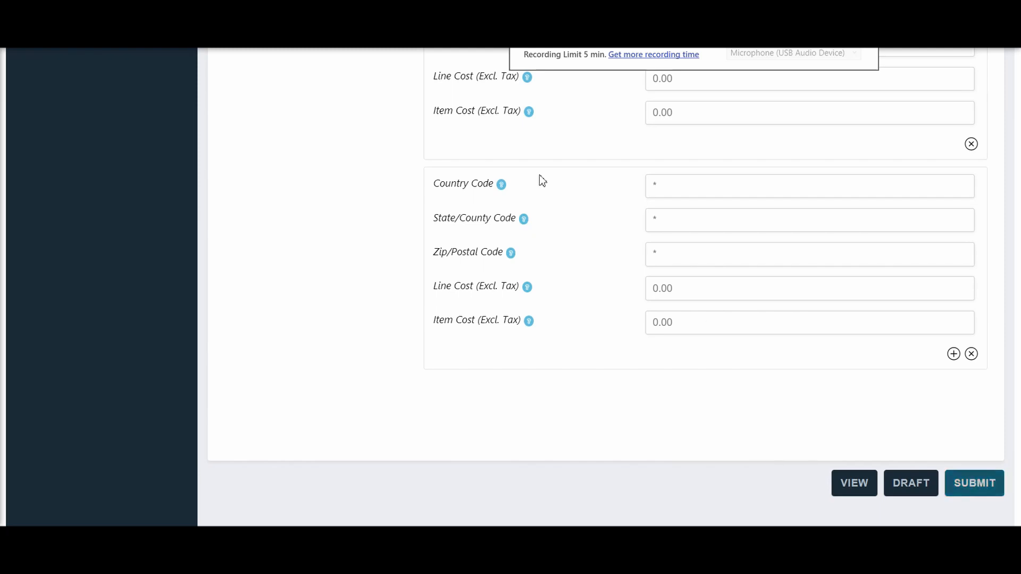
{"action": "scroll", "coordinate": [505, 291], "scroll_direction": "up", "scroll_amount": 2}
{"action": "scroll", "coordinate": [505, 291], "scroll_direction": "up", "scroll_amount": 3}
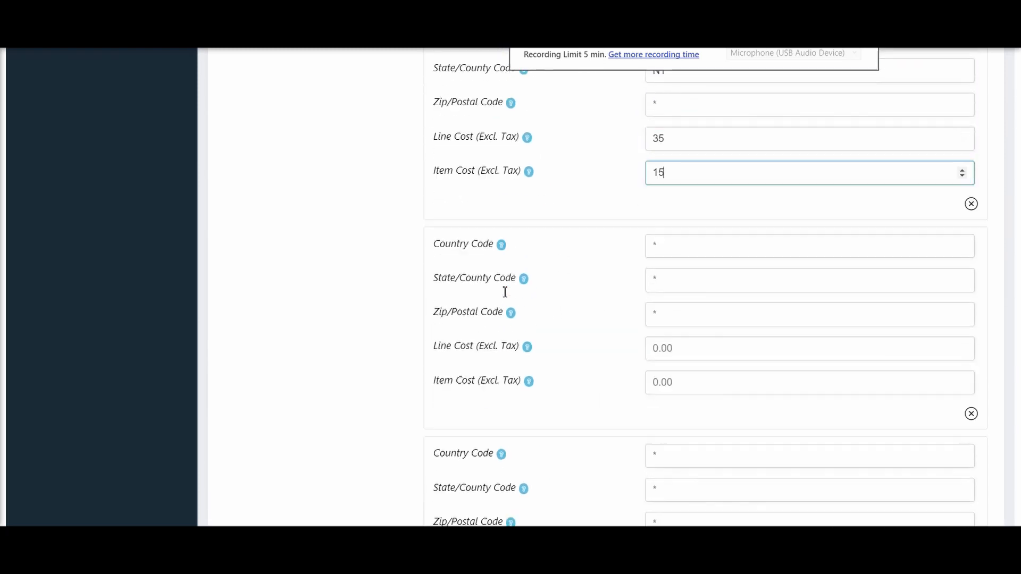
{"action": "scroll", "coordinate": [504, 295], "scroll_direction": "down", "scroll_amount": 5}
{"action": "scroll", "coordinate": [835, 371], "scroll_direction": "up", "scroll_amount": 4}
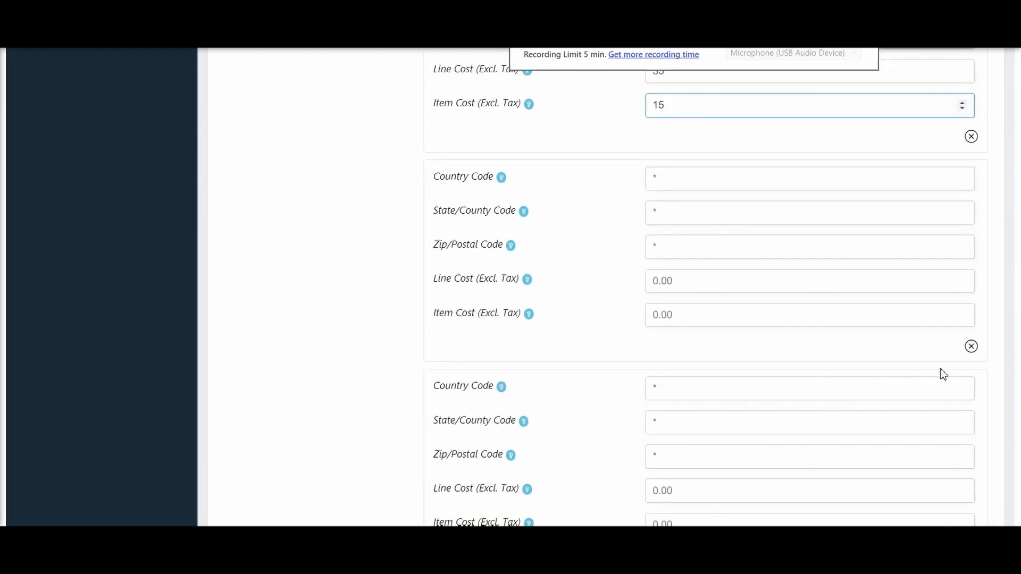
{"action": "left_click", "coordinate": [972, 346]}
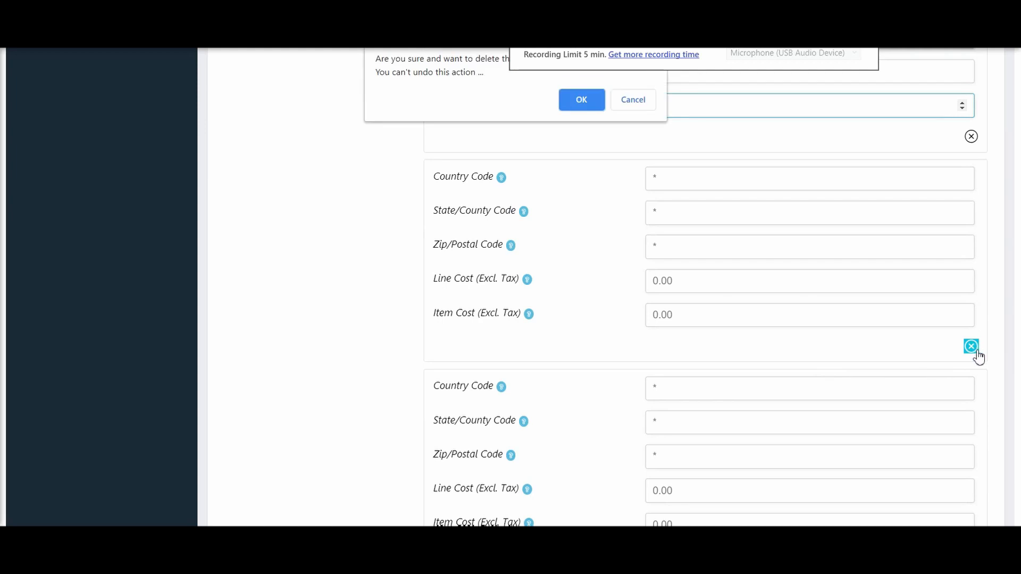
{"action": "left_click", "coordinate": [581, 101]}
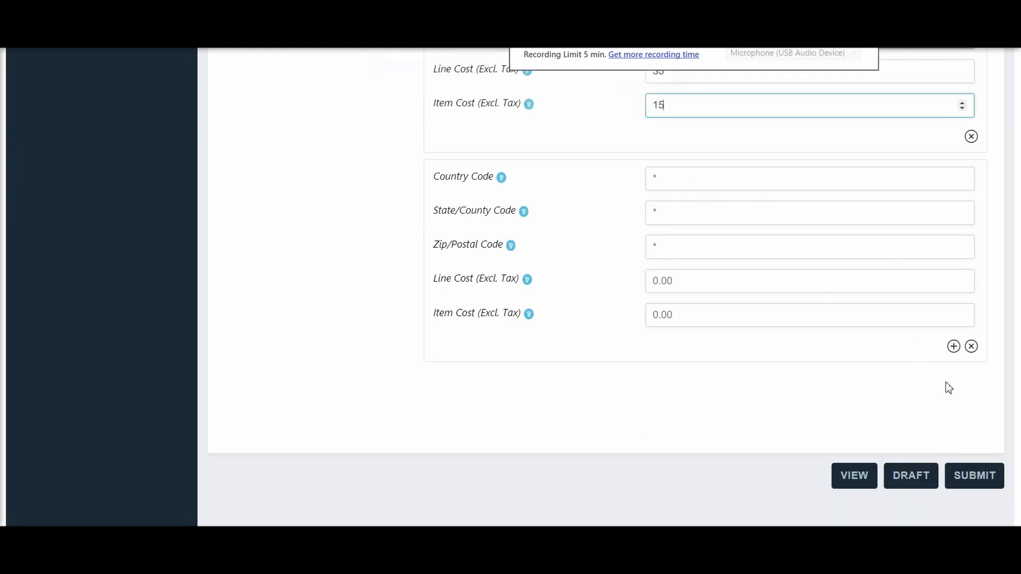
{"action": "left_click", "coordinate": [971, 347]}
{"action": "left_click", "coordinate": [582, 100]}
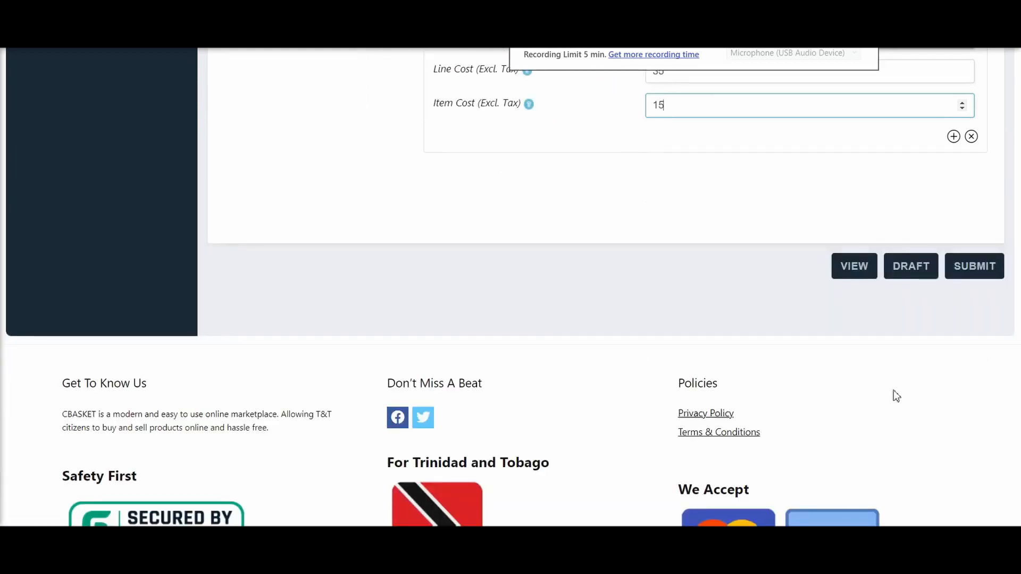
Set the product condition to New Product
{"action": "scroll", "coordinate": [893, 394], "scroll_direction": "up", "scroll_amount": 5}
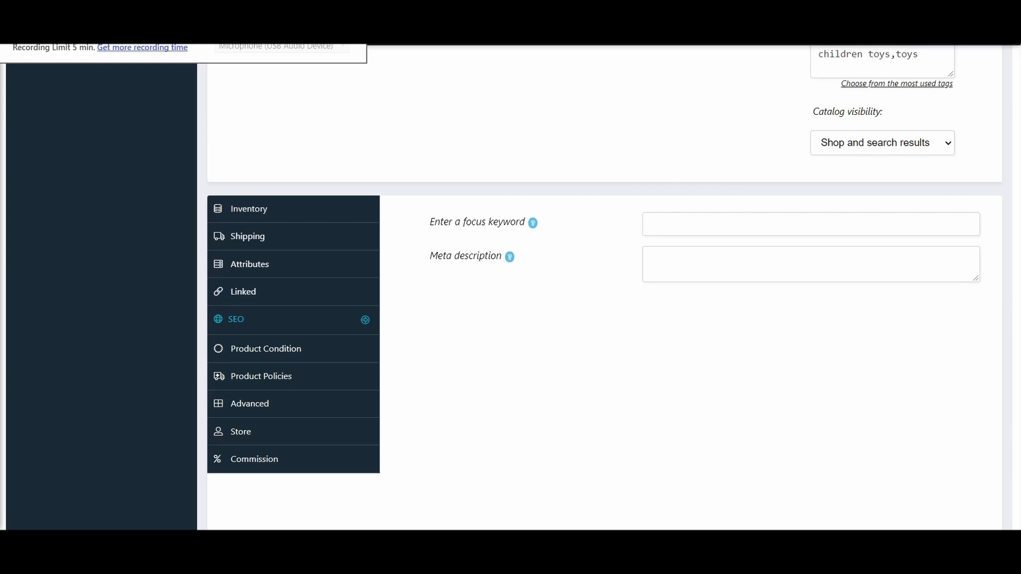
{"action": "left_click", "coordinate": [231, 354]}
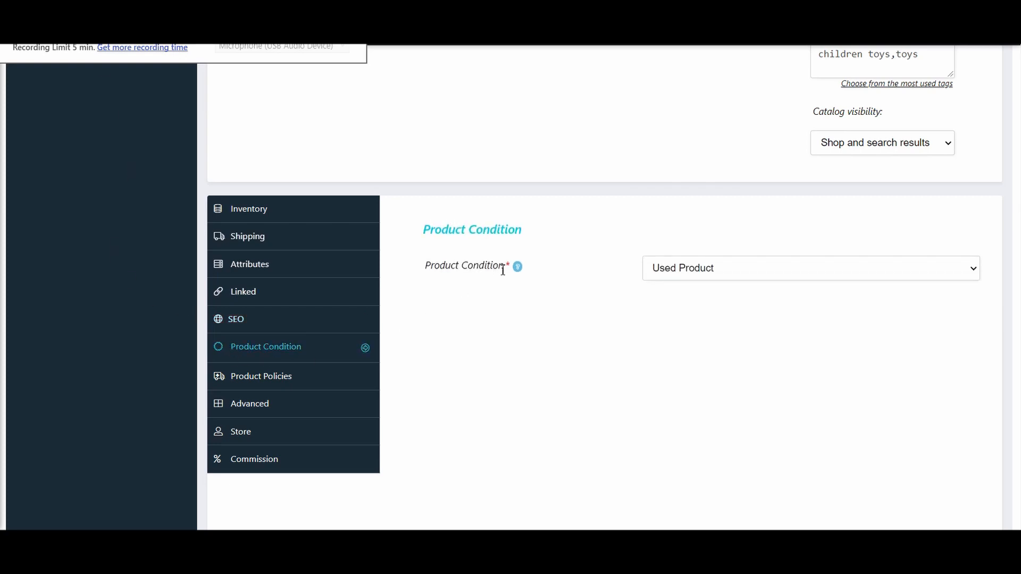
{"action": "left_click", "coordinate": [666, 271]}
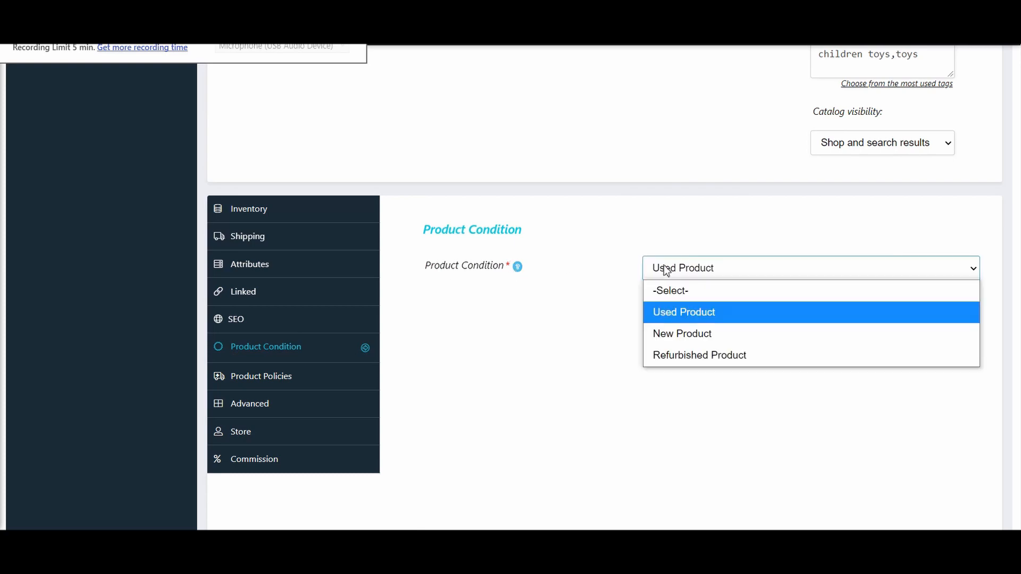
{"action": "left_click", "coordinate": [695, 334]}
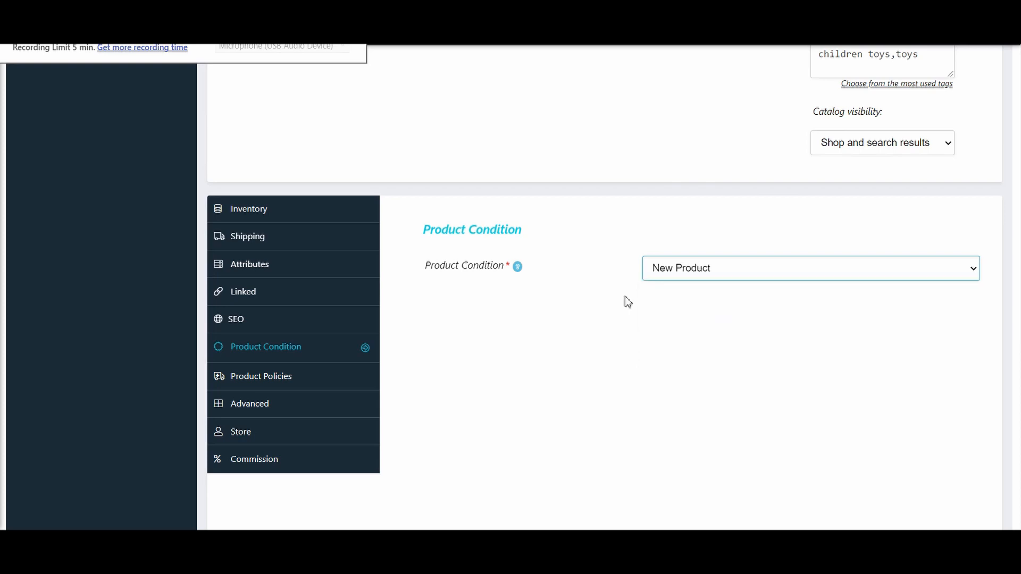
Look through the product's policy settings for shipping, refund and cancellation/return/exchange
{"action": "left_click", "coordinate": [288, 385]}
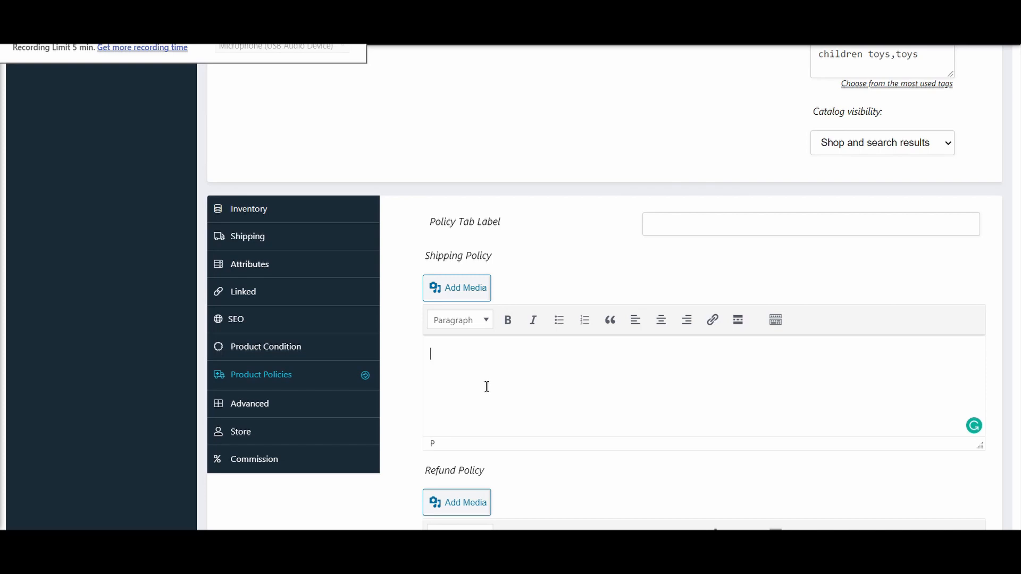
{"action": "scroll", "coordinate": [482, 423], "scroll_direction": "down", "scroll_amount": 4}
{"action": "left_click", "coordinate": [478, 391]}
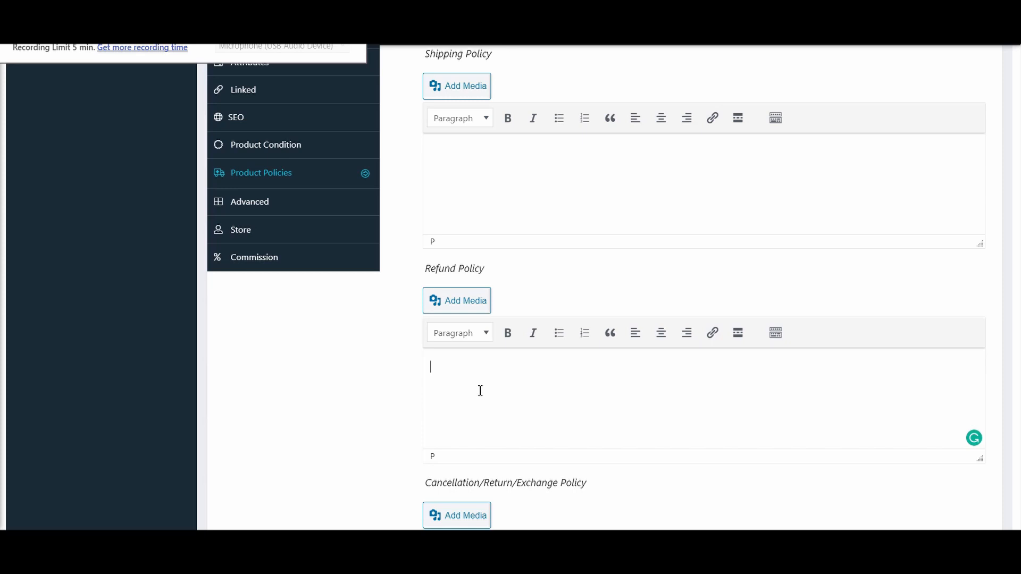
{"action": "scroll", "coordinate": [481, 392], "scroll_direction": "down", "scroll_amount": 5}
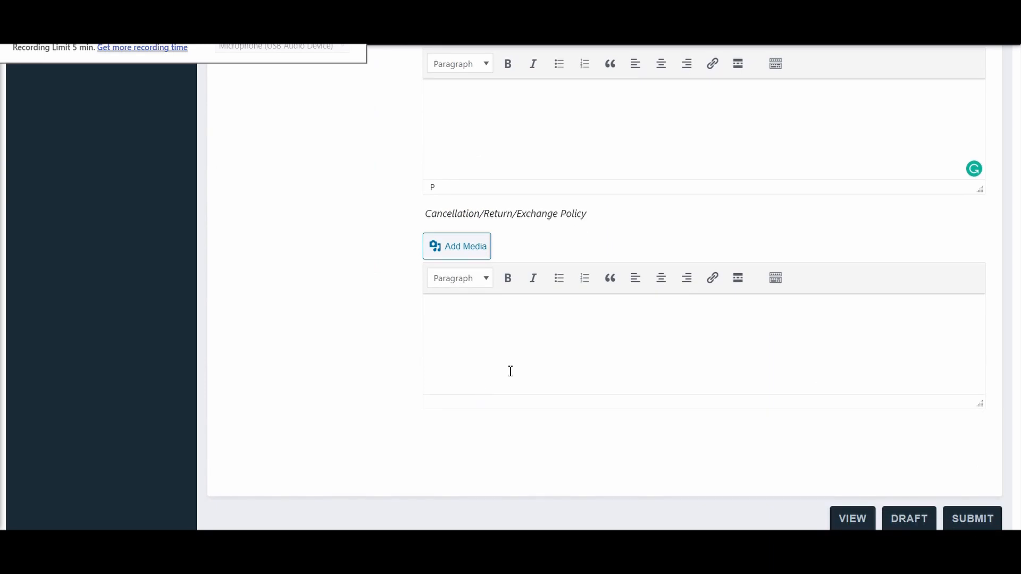
{"action": "scroll", "coordinate": [509, 369], "scroll_direction": "up", "scroll_amount": 9}
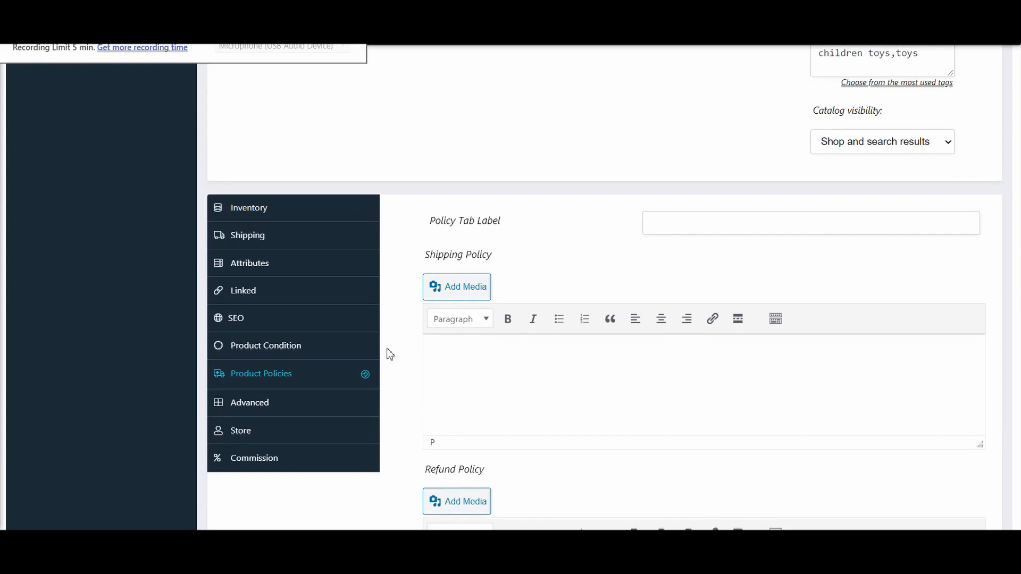
Submit the edited sound book product with its policy fields left blank
{"action": "scroll", "coordinate": [387, 346], "scroll_direction": "down", "scroll_amount": 9}
{"action": "scroll", "coordinate": [389, 355], "scroll_direction": "down", "scroll_amount": 3}
{"action": "left_click", "coordinate": [968, 385]}
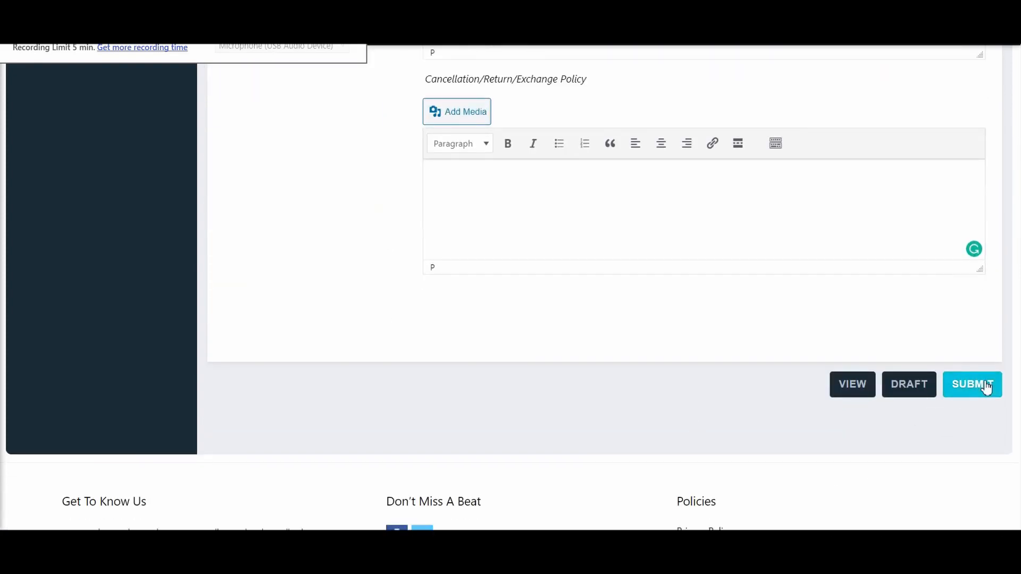
View the sound book's public product page and check the product condition label and purchase details
{"action": "scroll", "coordinate": [330, 328], "scroll_direction": "up", "scroll_amount": 4}
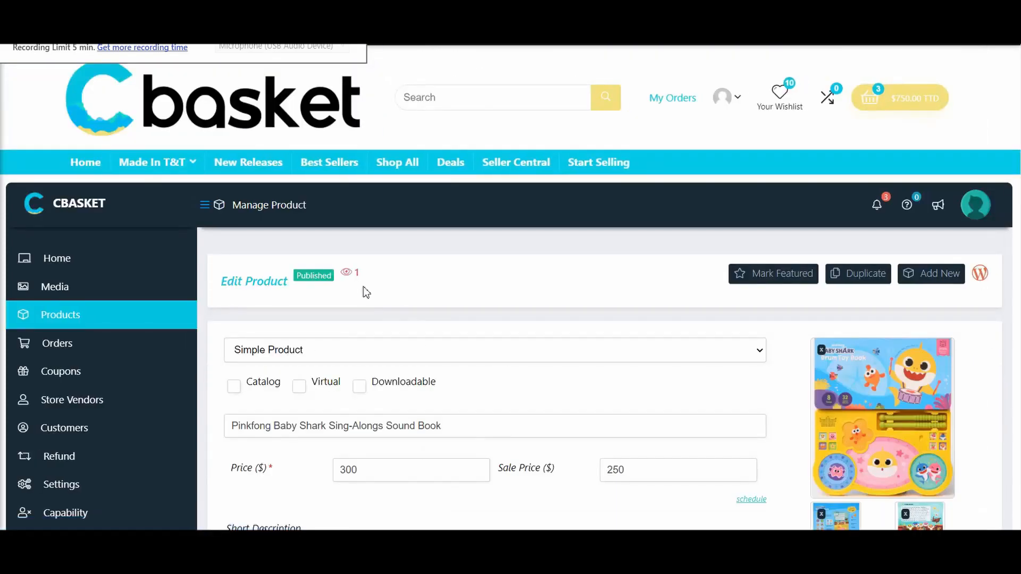
{"action": "left_click", "coordinate": [350, 276]}
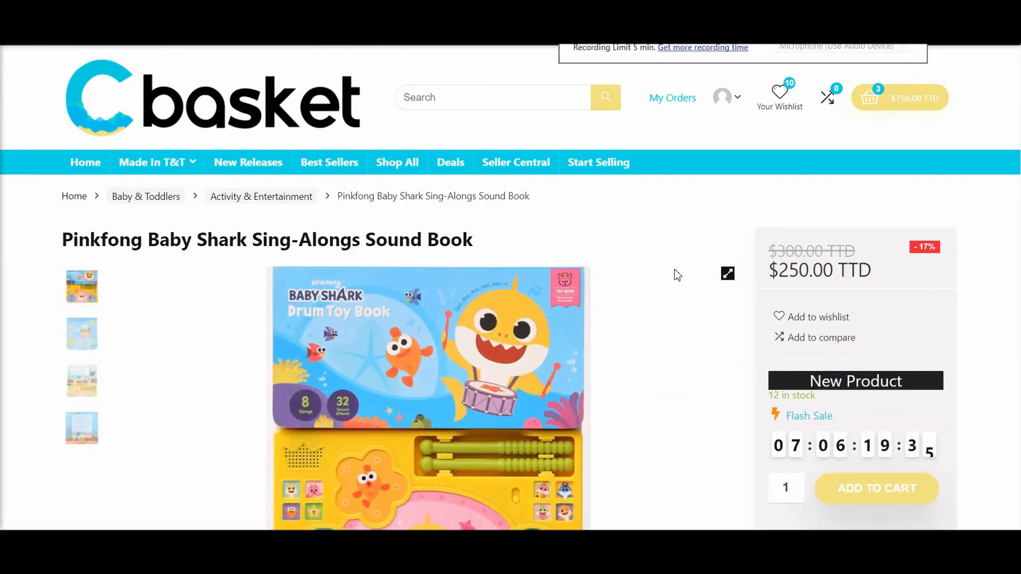
{"action": "scroll", "coordinate": [677, 262], "scroll_direction": "down", "scroll_amount": 2}
{"action": "scroll", "coordinate": [679, 264], "scroll_direction": "down", "scroll_amount": 1}
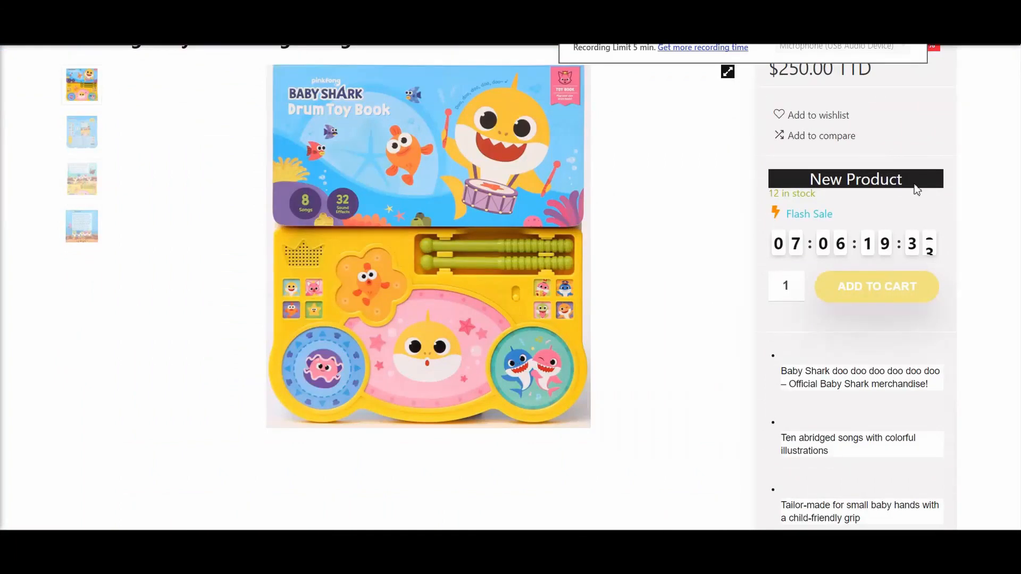
{"action": "scroll", "coordinate": [983, 187], "scroll_direction": "up", "scroll_amount": 2}
{"action": "scroll", "coordinate": [982, 187], "scroll_direction": "down", "scroll_amount": 2}
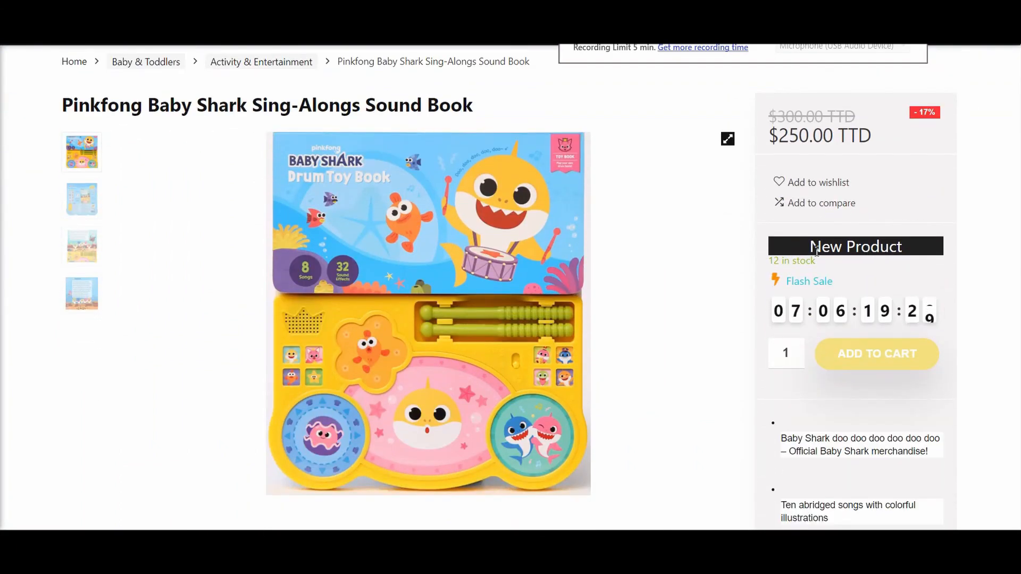
{"action": "scroll", "coordinate": [961, 245], "scroll_direction": "down", "scroll_amount": 1}
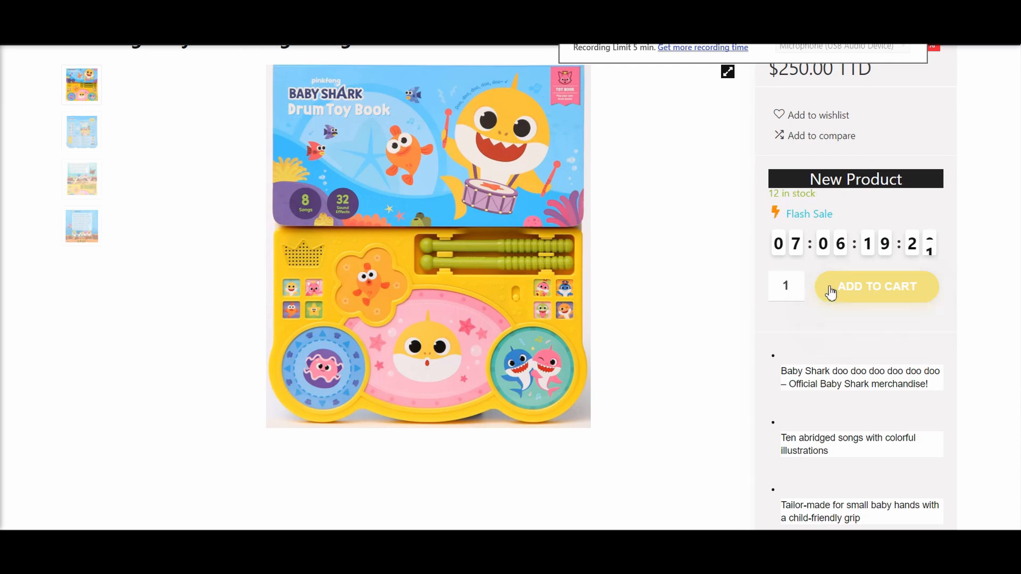
Look through the sound book's public page, covering its description, specification, user reviews and general inquiries sections
{"action": "scroll", "coordinate": [980, 233], "scroll_direction": "down", "scroll_amount": 10}
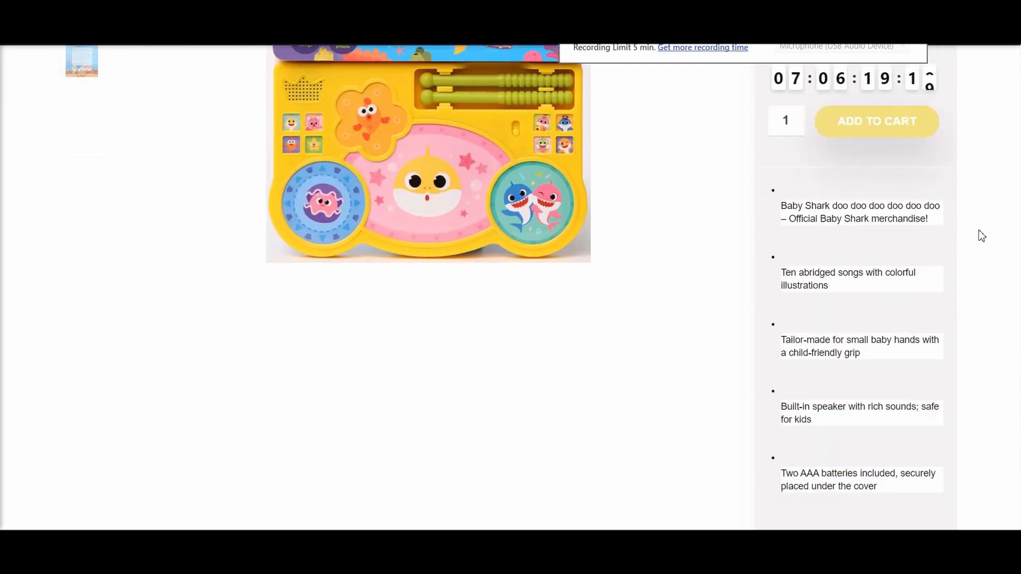
{"action": "scroll", "coordinate": [981, 236], "scroll_direction": "down", "scroll_amount": 2}
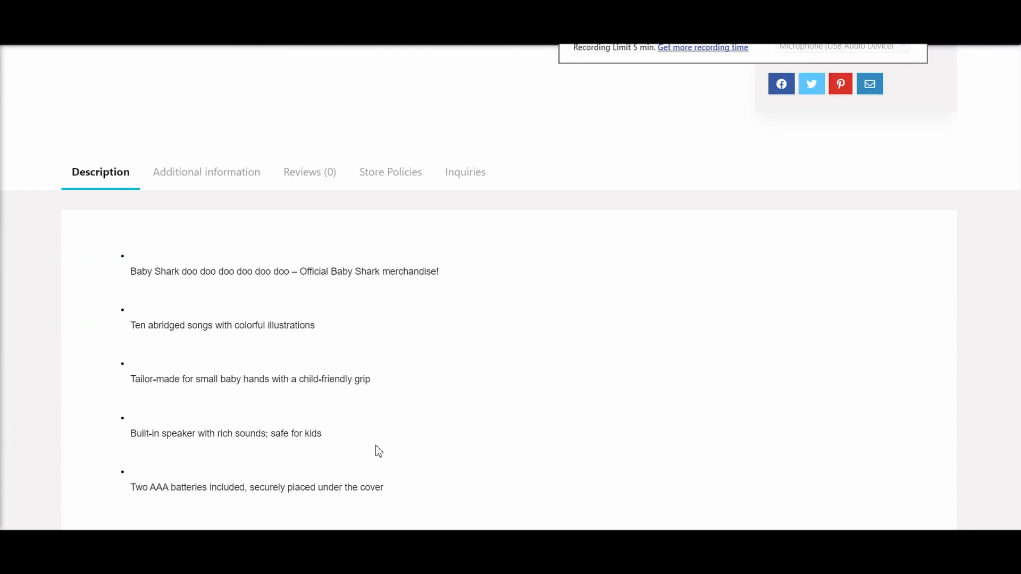
{"action": "scroll", "coordinate": [234, 288], "scroll_direction": "down", "scroll_amount": 3}
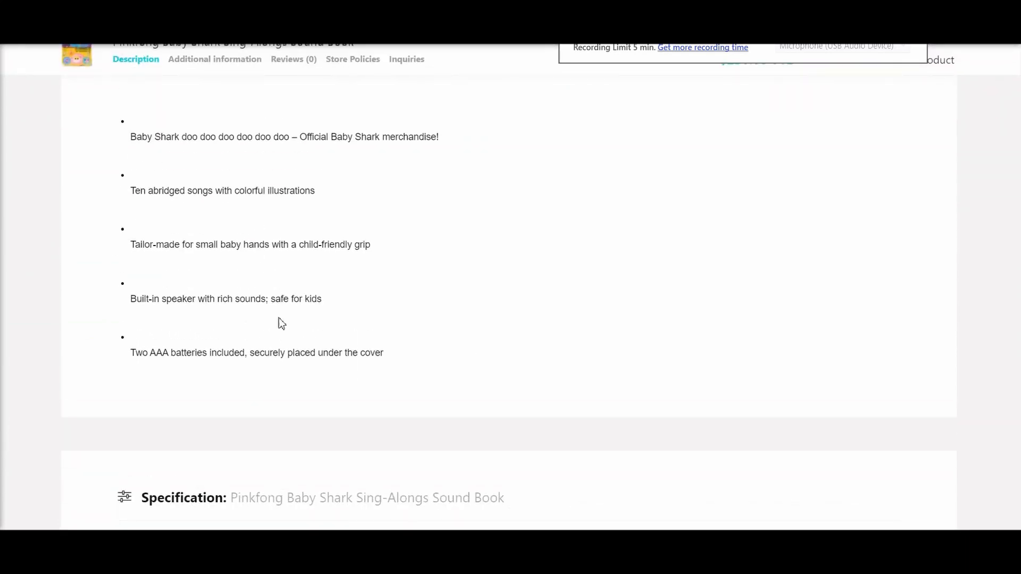
{"action": "scroll", "coordinate": [281, 322], "scroll_direction": "down", "scroll_amount": 3}
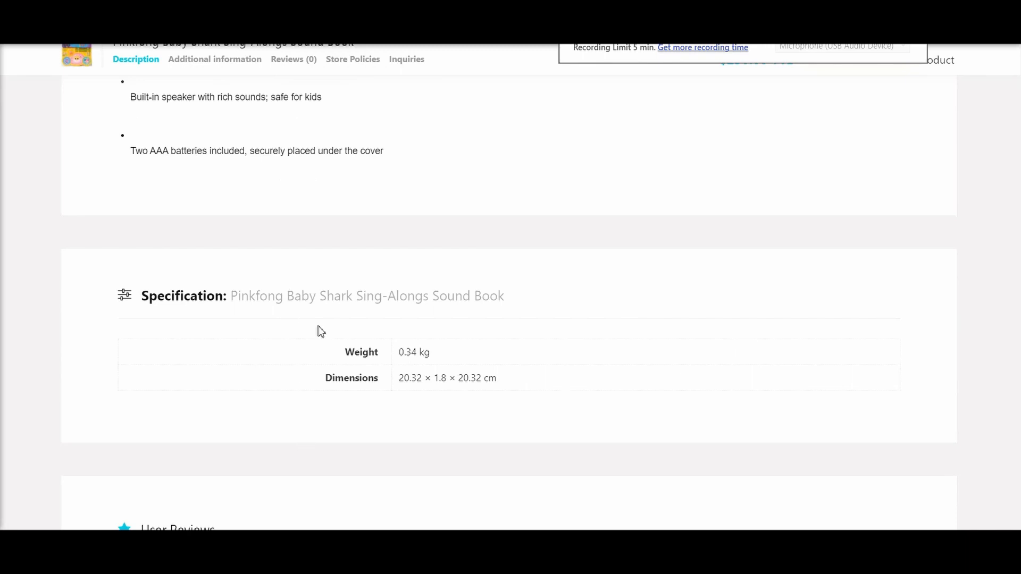
{"action": "scroll", "coordinate": [346, 418], "scroll_direction": "down", "scroll_amount": 7}
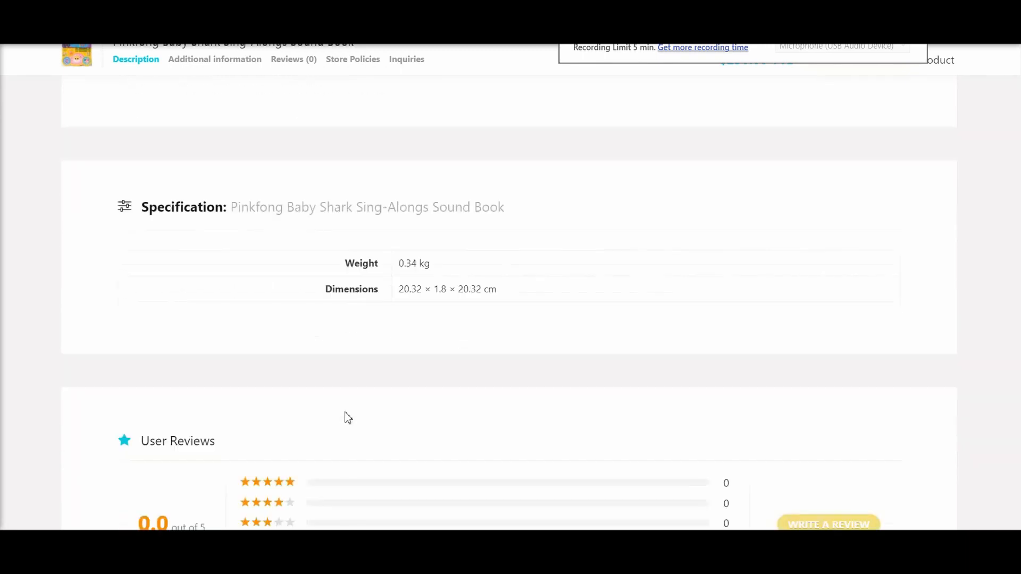
{"action": "scroll", "coordinate": [161, 303], "scroll_direction": "down", "scroll_amount": 1}
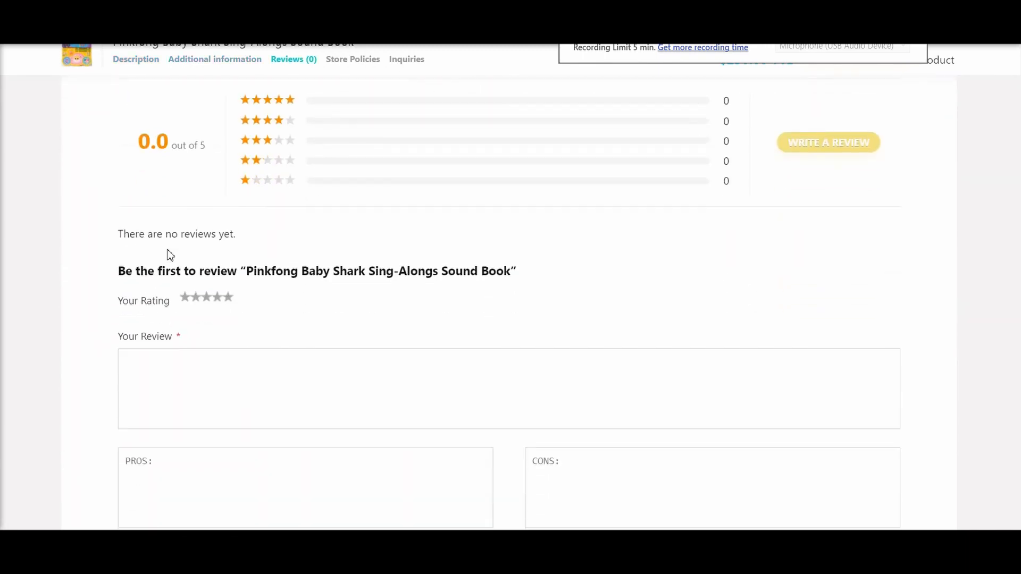
{"action": "scroll", "coordinate": [168, 250], "scroll_direction": "up", "scroll_amount": 2}
{"action": "scroll", "coordinate": [168, 249], "scroll_direction": "down", "scroll_amount": 2}
{"action": "scroll", "coordinate": [241, 395], "scroll_direction": "down", "scroll_amount": 10}
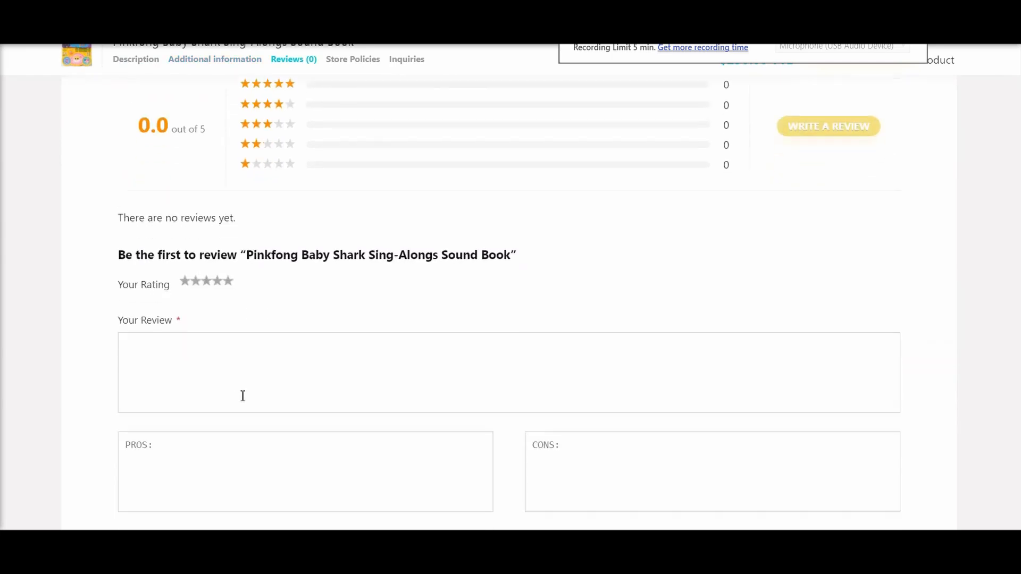
{"action": "scroll", "coordinate": [241, 395], "scroll_direction": "up", "scroll_amount": 9}
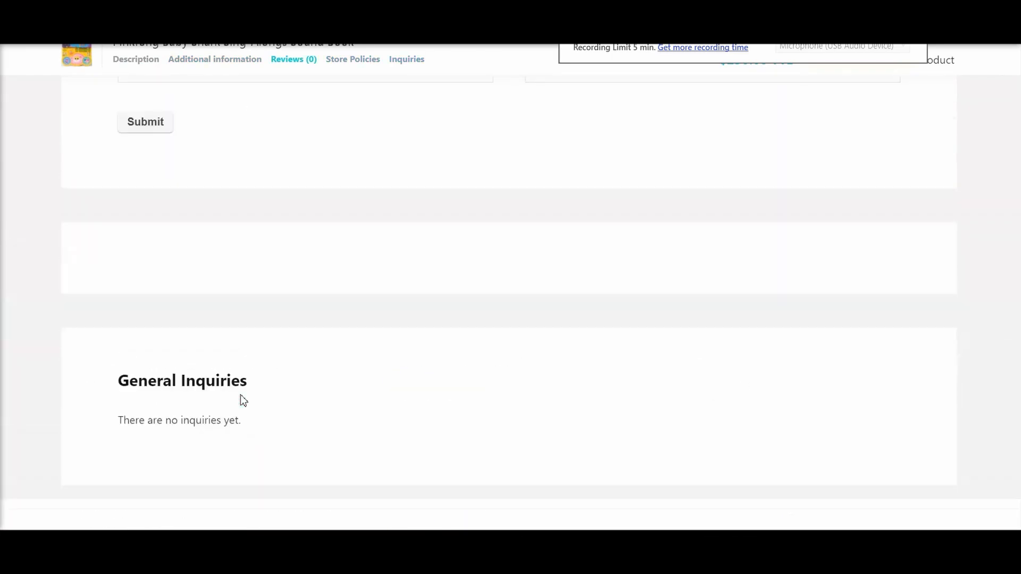
{"action": "scroll", "coordinate": [241, 394], "scroll_direction": "down", "scroll_amount": 7}
{"action": "scroll", "coordinate": [250, 352], "scroll_direction": "up", "scroll_amount": 20}
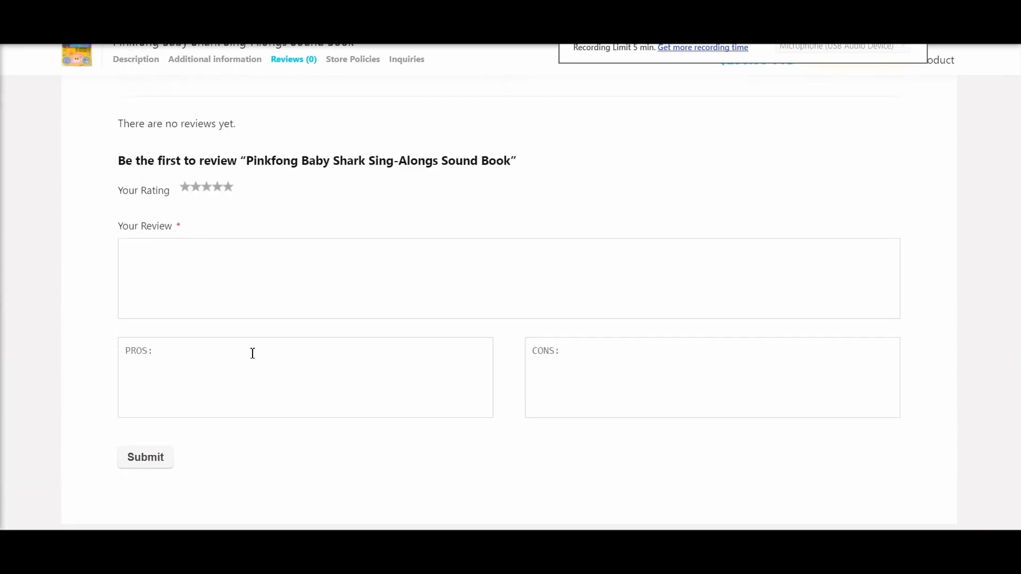
Jump to the product's additional information to check the weight and dimensions, and return to the start of the page
{"action": "scroll", "coordinate": [251, 355], "scroll_direction": "down", "scroll_amount": 4}
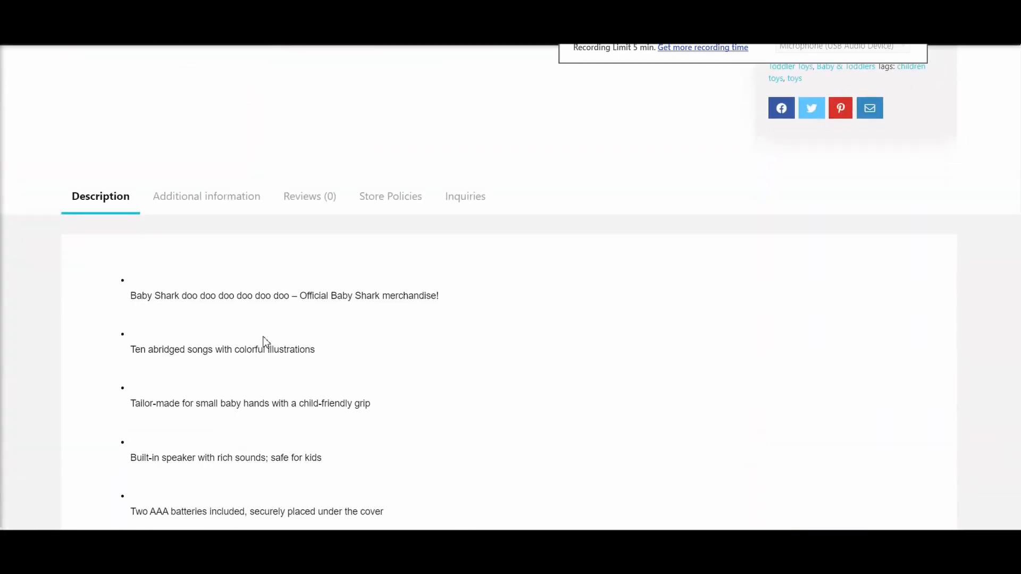
{"action": "left_click", "coordinate": [209, 208]}
{"action": "scroll", "coordinate": [210, 224], "scroll_direction": "up", "scroll_amount": 12}
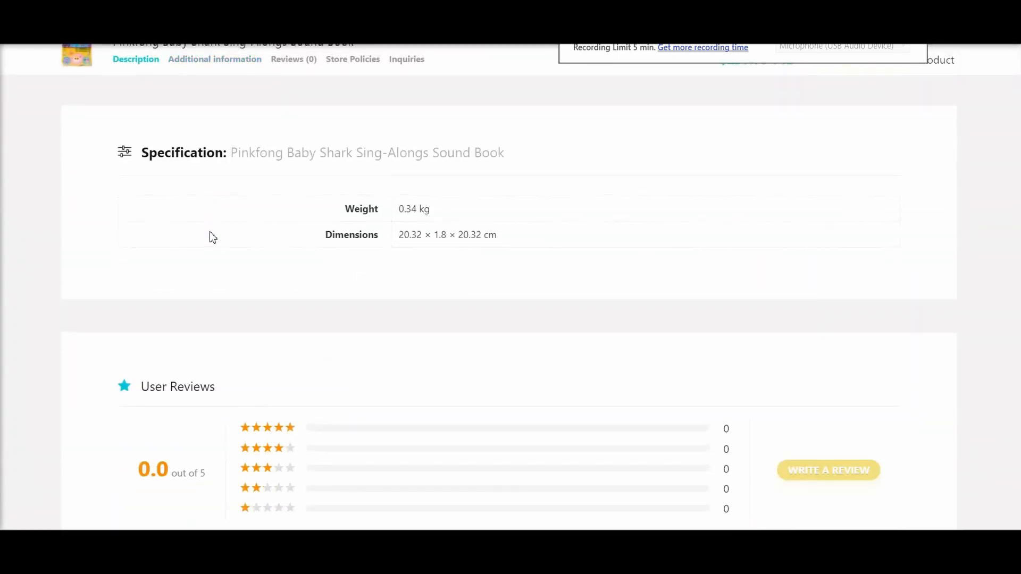
{"action": "scroll", "coordinate": [212, 236], "scroll_direction": "up", "scroll_amount": 3}
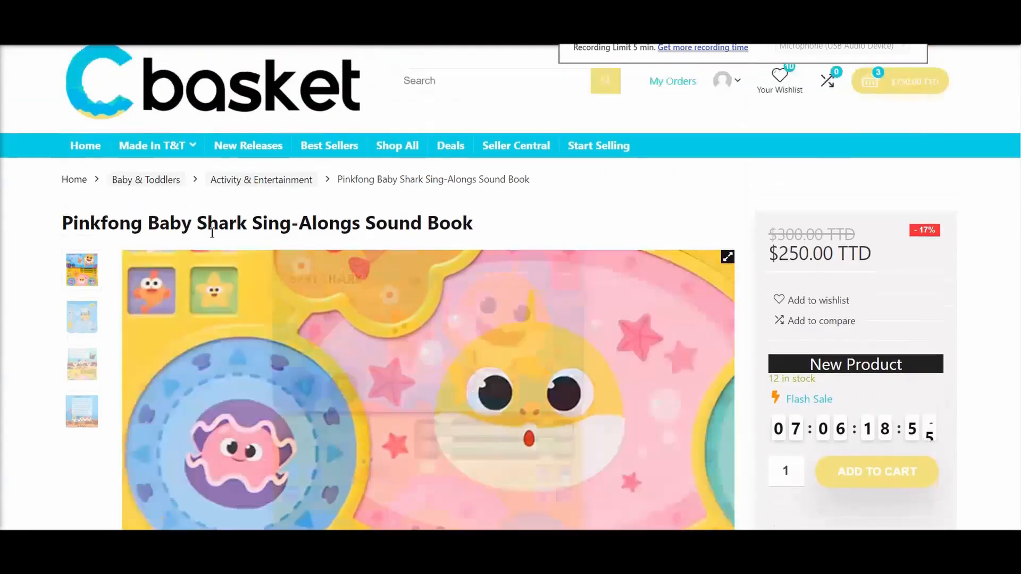